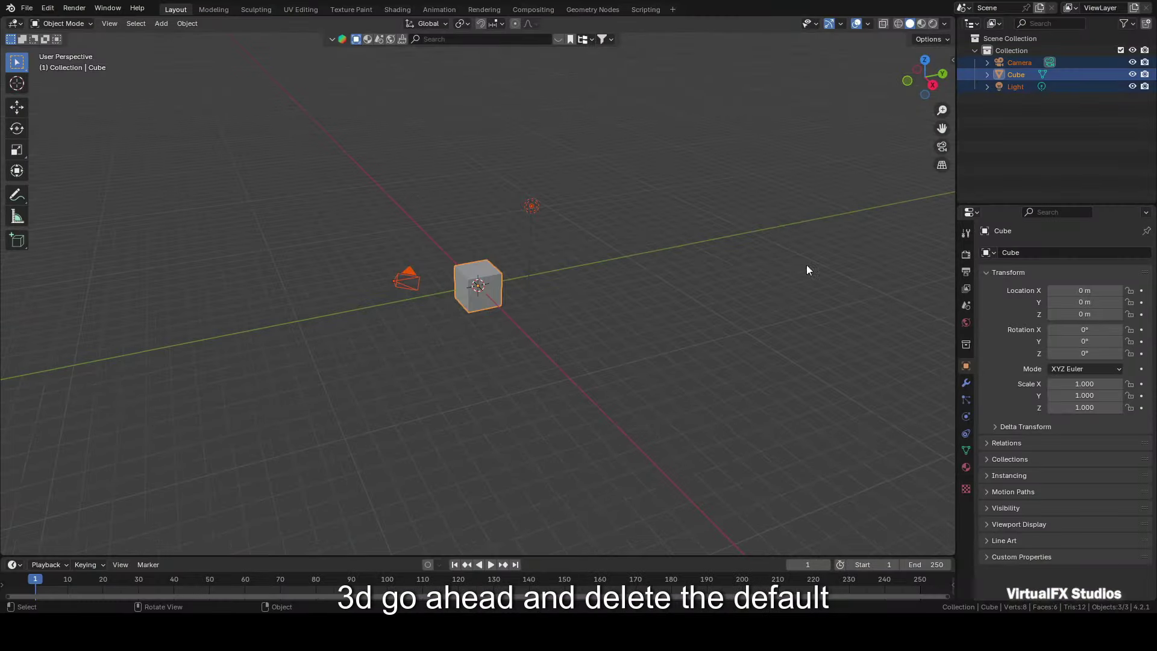
# Delete the default camera, cube and light, and split the 3D viewport into three areas.
pyautogui.press('Delete')
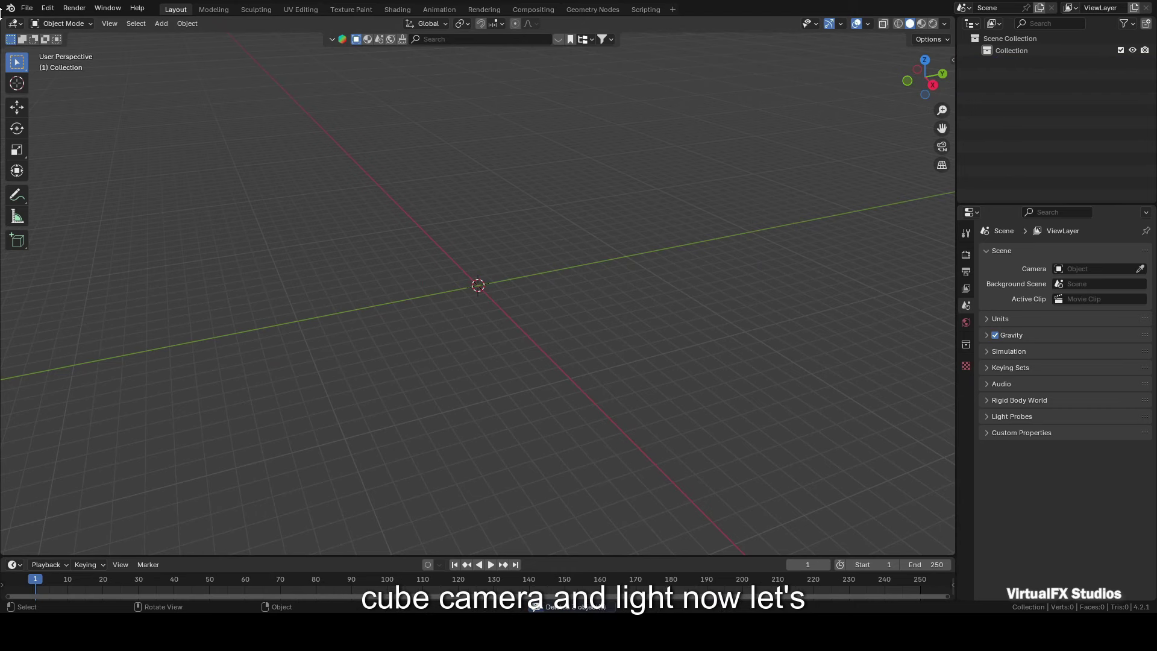
pyautogui.moveTo(2, 35); pyautogui.dragTo(344, 85)
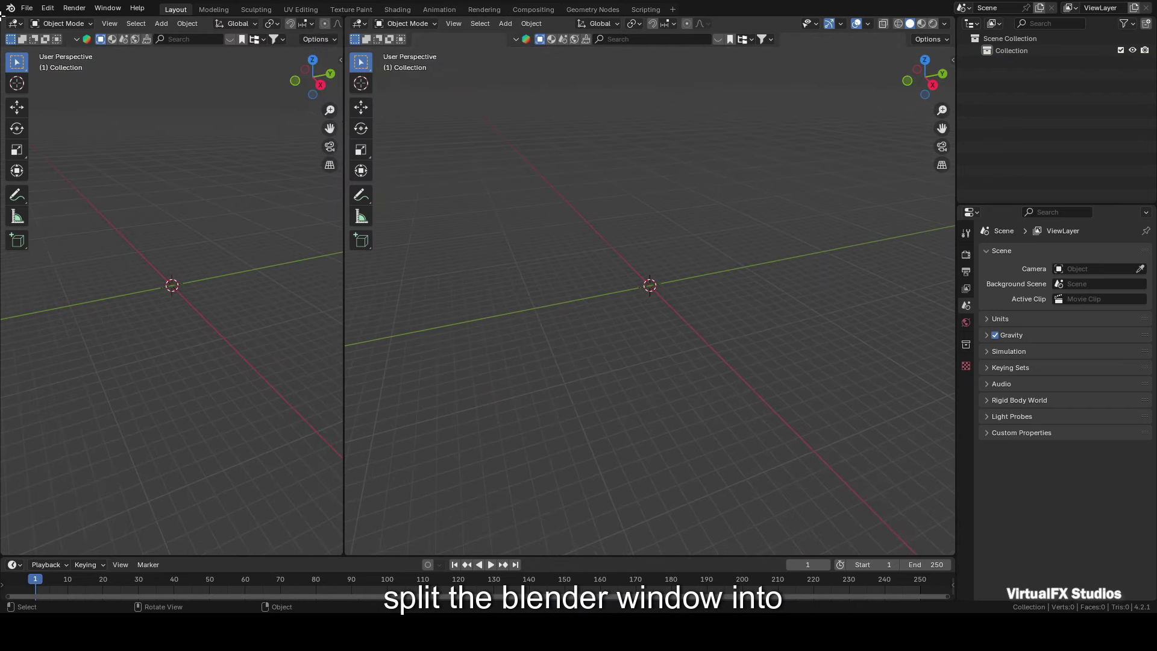
pyautogui.moveTo(2, 18); pyautogui.dragTo(13, 332)
# Turn the newest split area into an Image Editor and load the reference image Firefly 20240916194613.png.
pyautogui.click(15, 342)
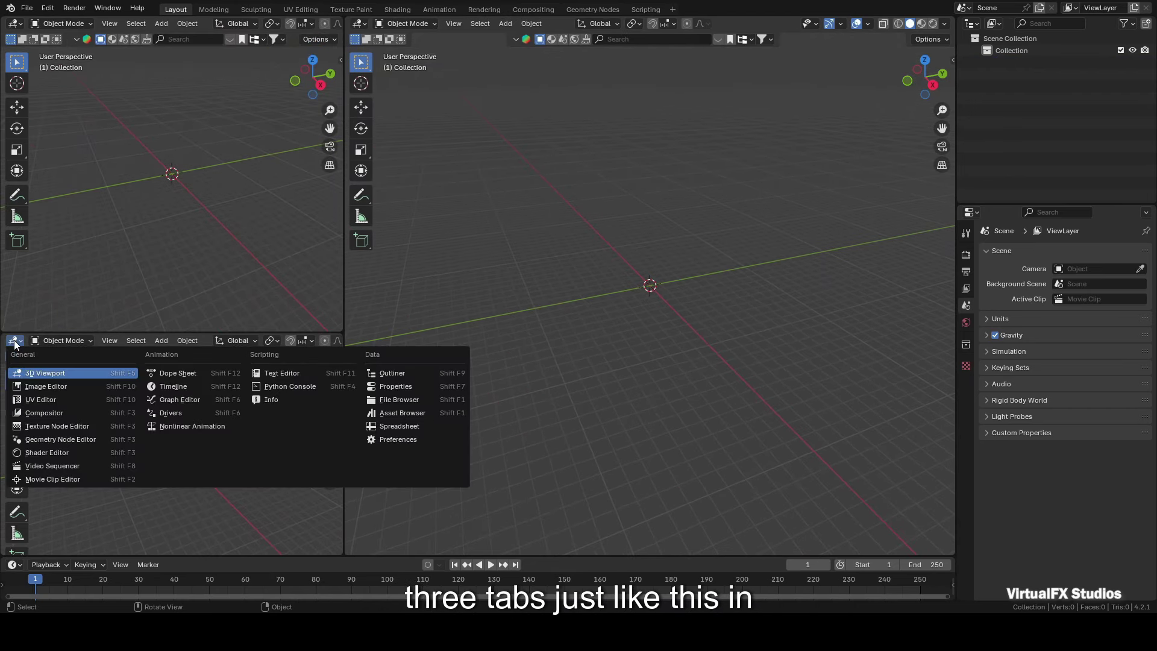
pyautogui.click(45, 387)
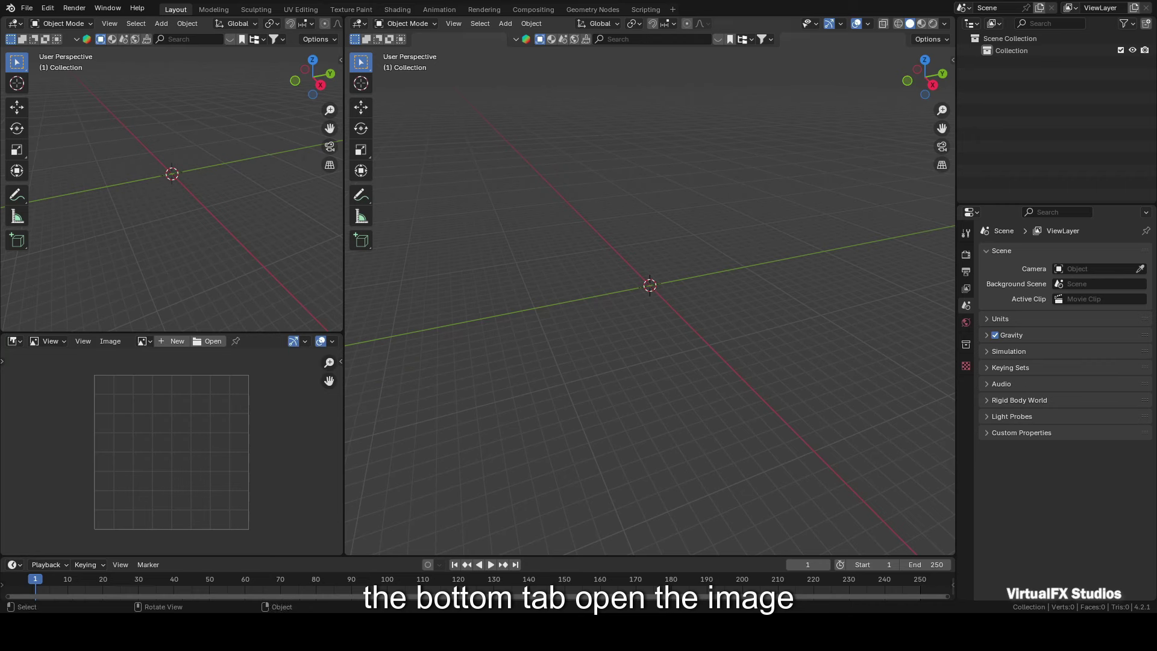
pyautogui.moveTo(542, 301); pyautogui.dragTo(171, 452)
pyautogui.scroll(-8, 172, 452)
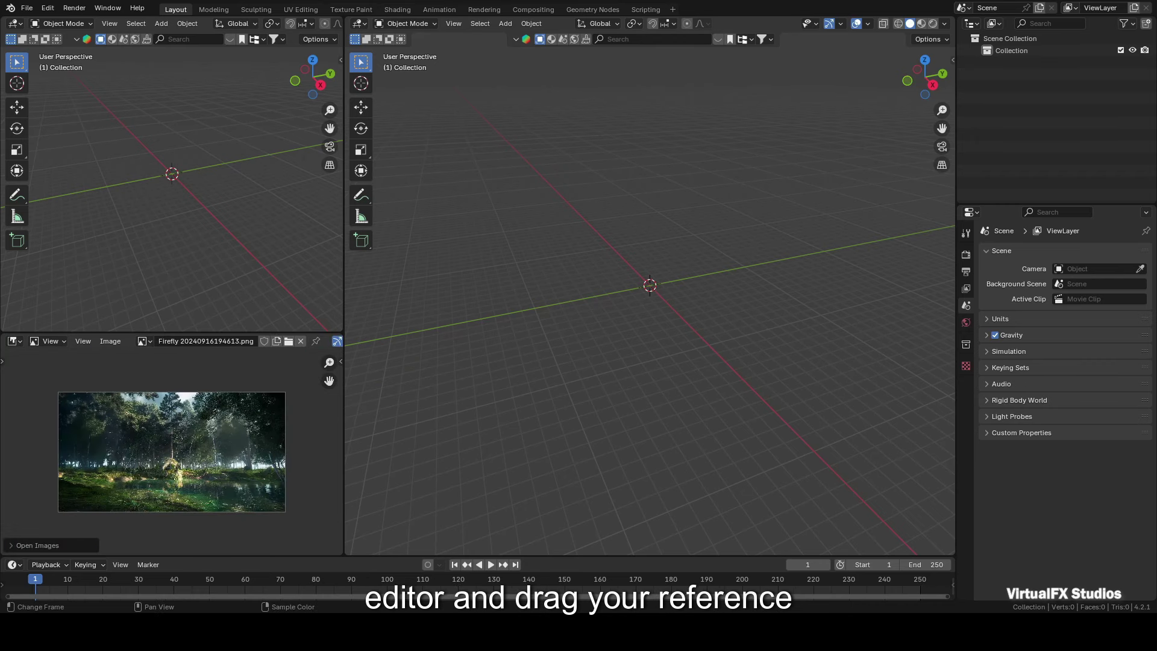
pyautogui.scroll(1, 172, 452)
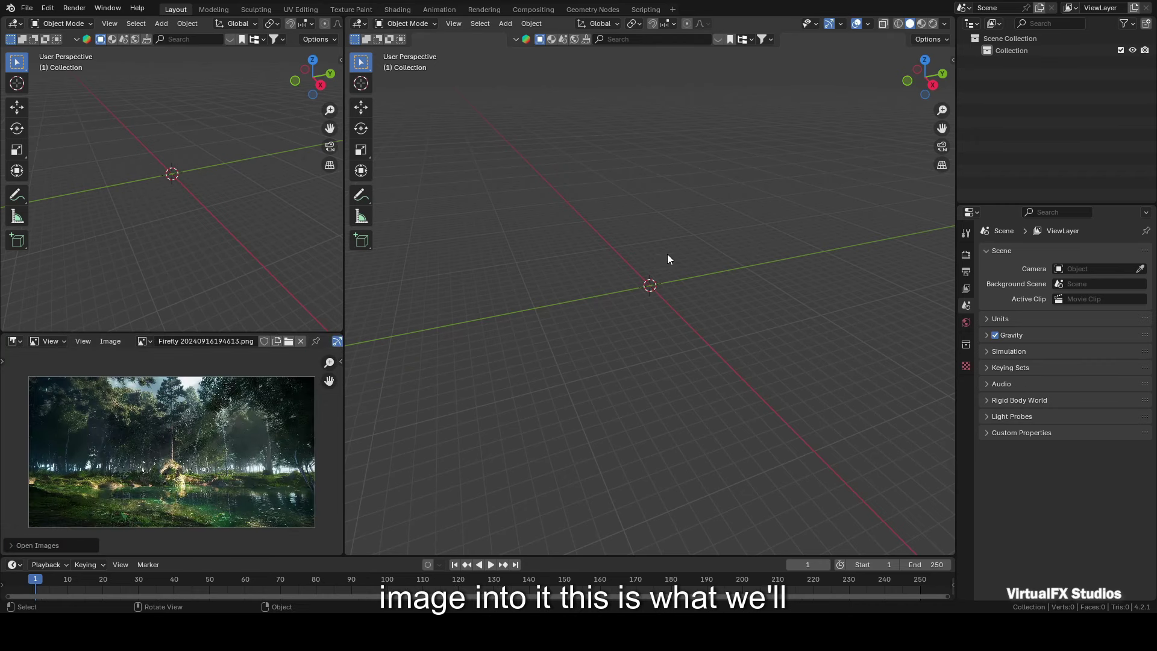
# Add a plane at the world origin for the ground and scale it up to about 6.87.
pyautogui.hotkey('shift', 'a')
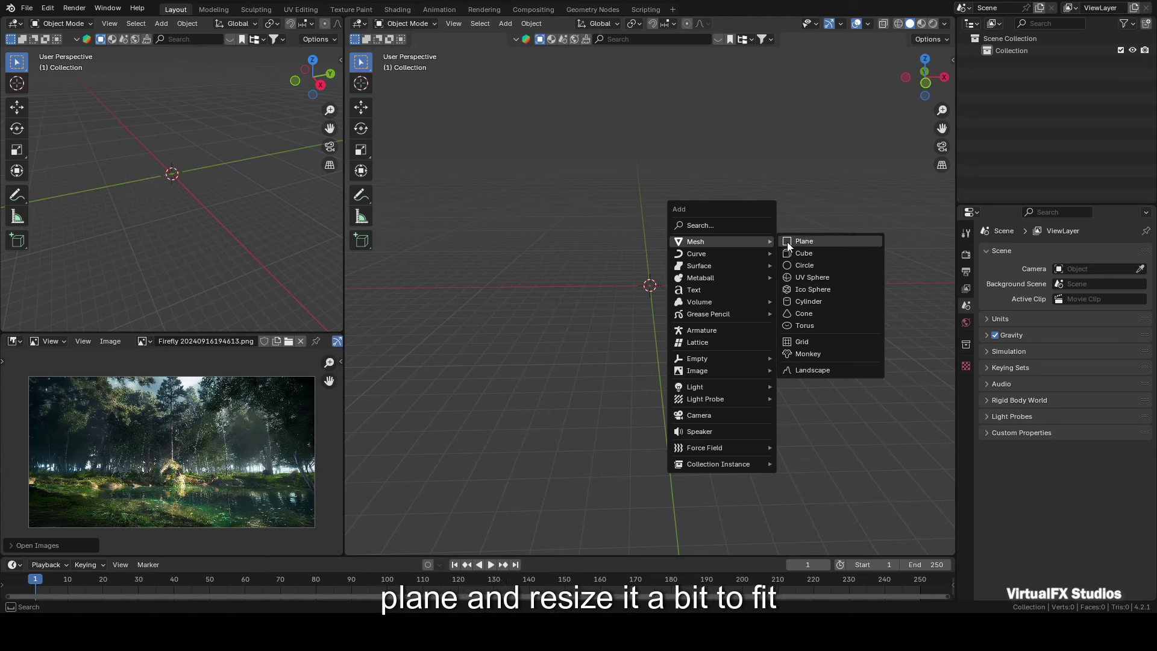
pyautogui.click(799, 243)
pyautogui.moveTo(799, 243); pyautogui.dragTo(739, 255, button='middle')
pyautogui.press('s')
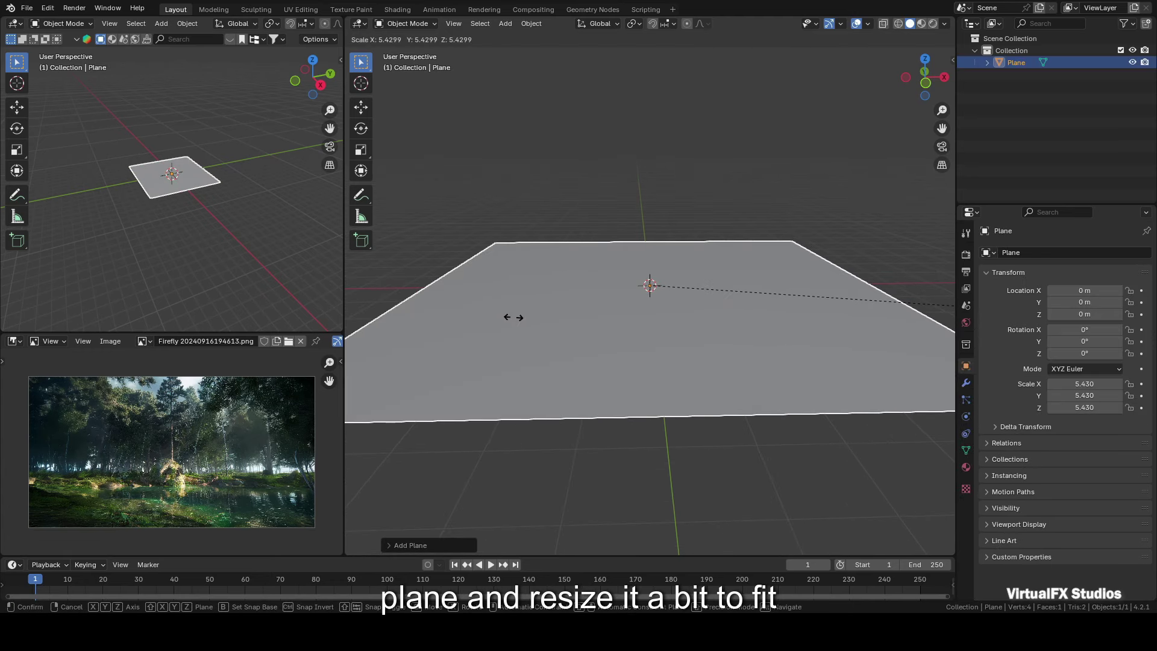
pyautogui.click(826, 122)
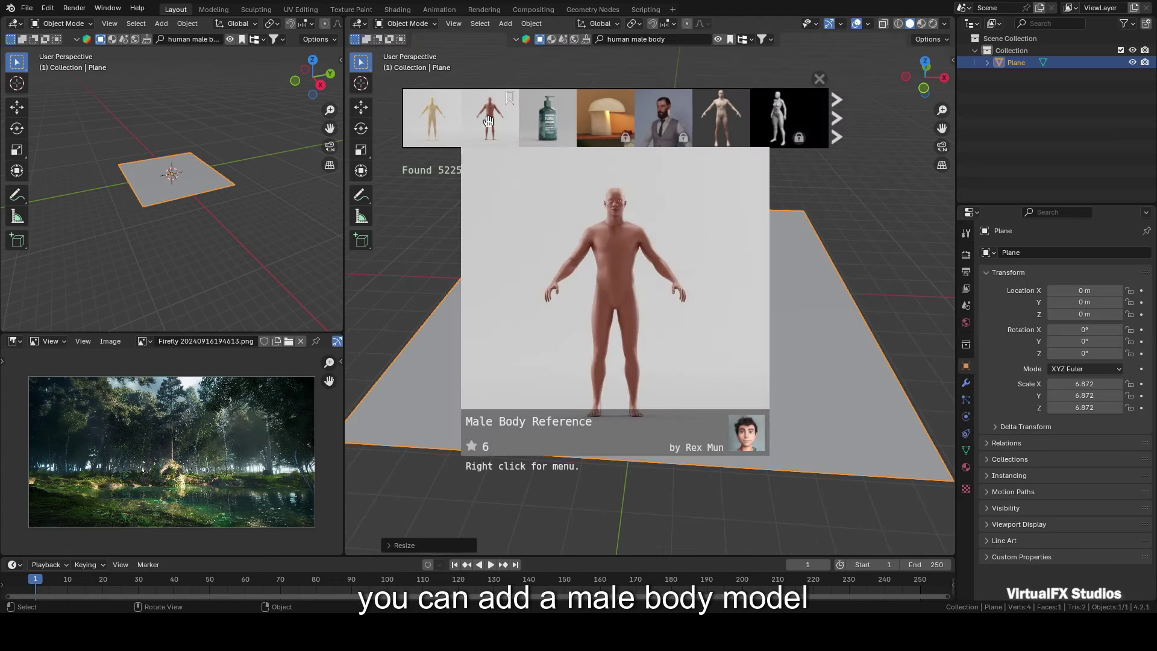
# Place the BlenderKit model Male Body Reference at the centre of the ground plane as a scale reference.
pyautogui.moveTo(489, 118); pyautogui.dragTo(650, 283)
pyautogui.click(819, 79)
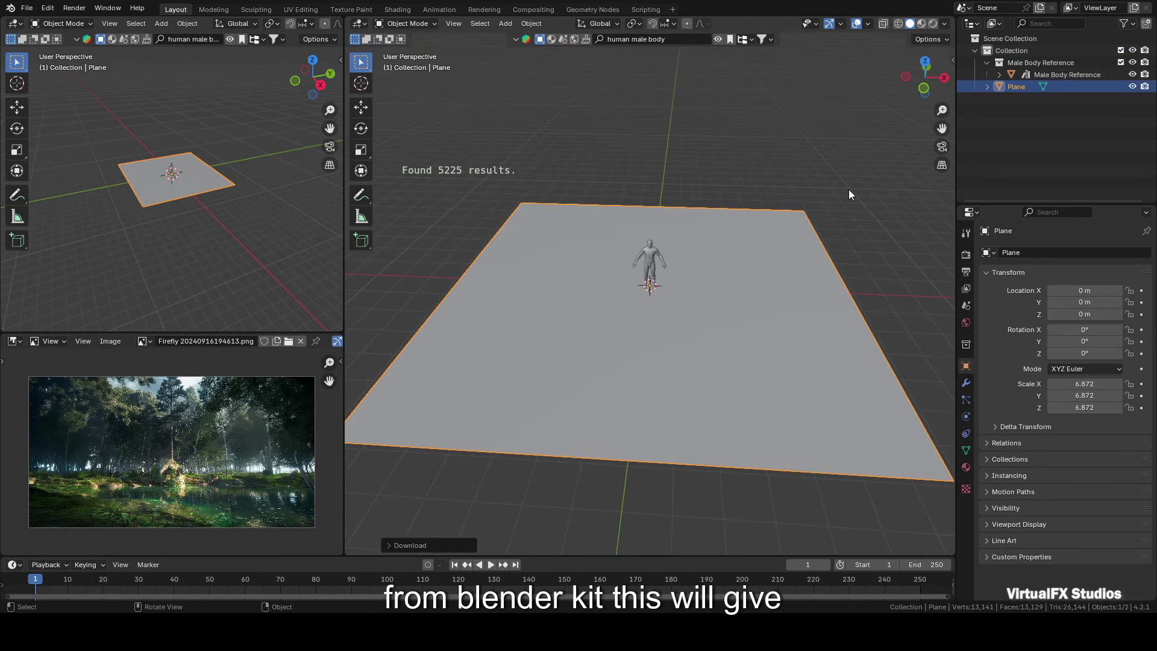
pyautogui.moveTo(682, 290); pyautogui.dragTo(678, 253, button='middle')
pyautogui.scroll(4, 679, 253)
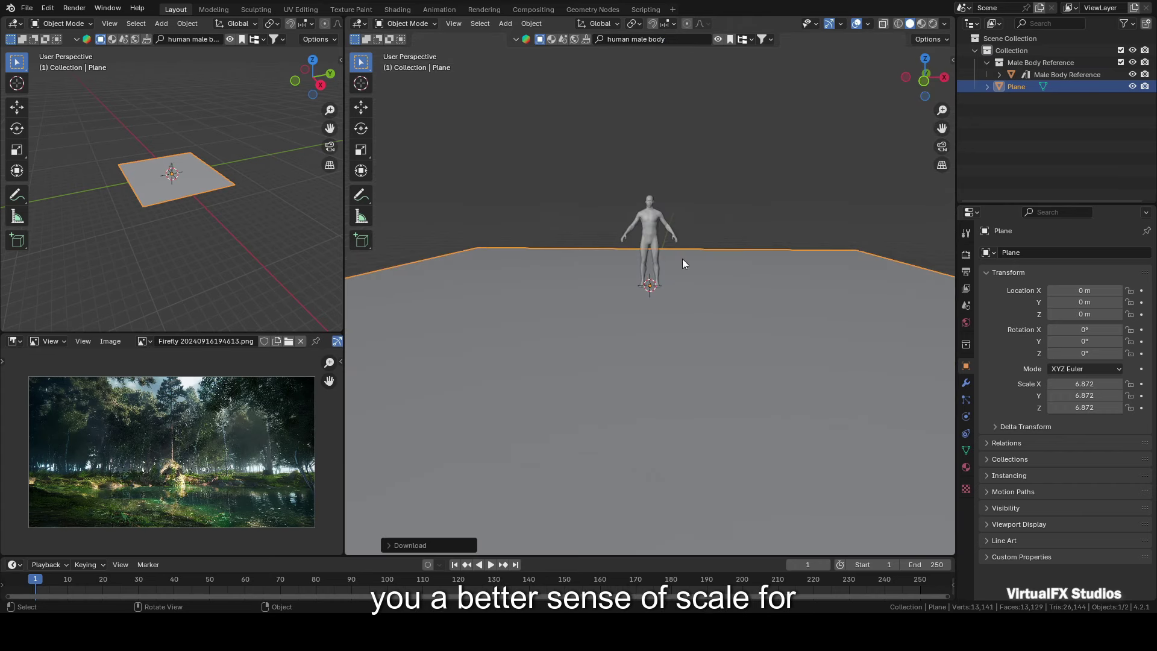
pyautogui.scroll(-3, 675, 253)
# Add a camera at the world origin and switch the small 3D viewport to the camera view.
pyautogui.click(924, 80)
pyautogui.hotkey('shift', 'a')
pyautogui.click(821, 316)
pyautogui.press('KP_7')
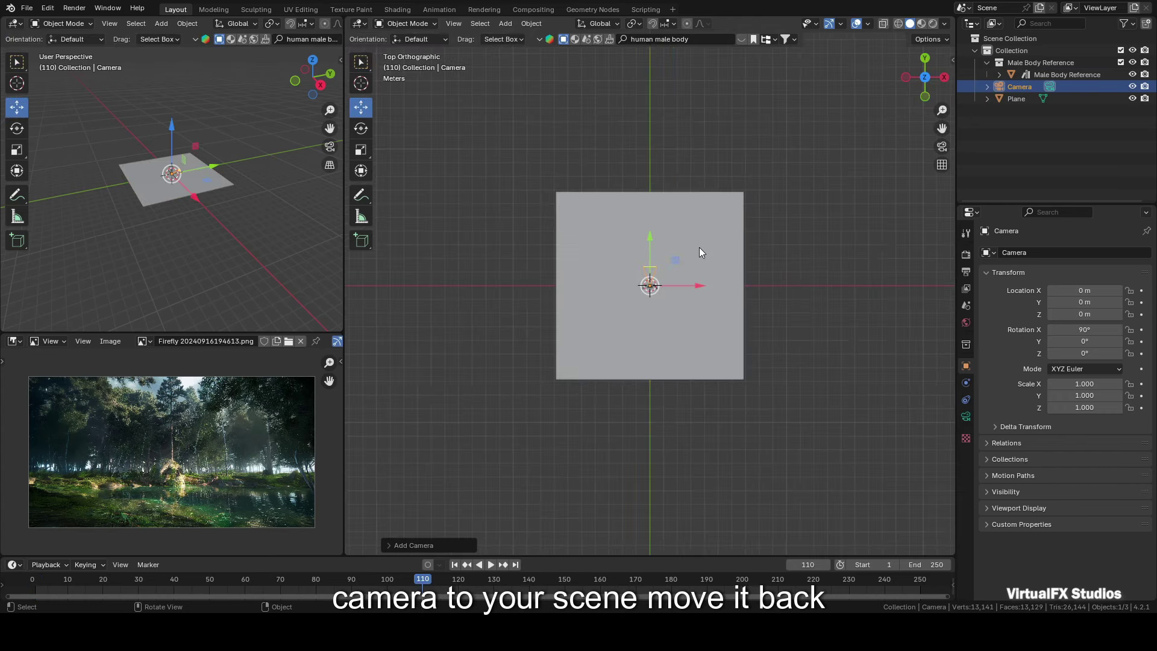
pyautogui.scroll(1, 824, 187)
pyautogui.moveTo(942, 128); pyautogui.dragTo(947, 102)
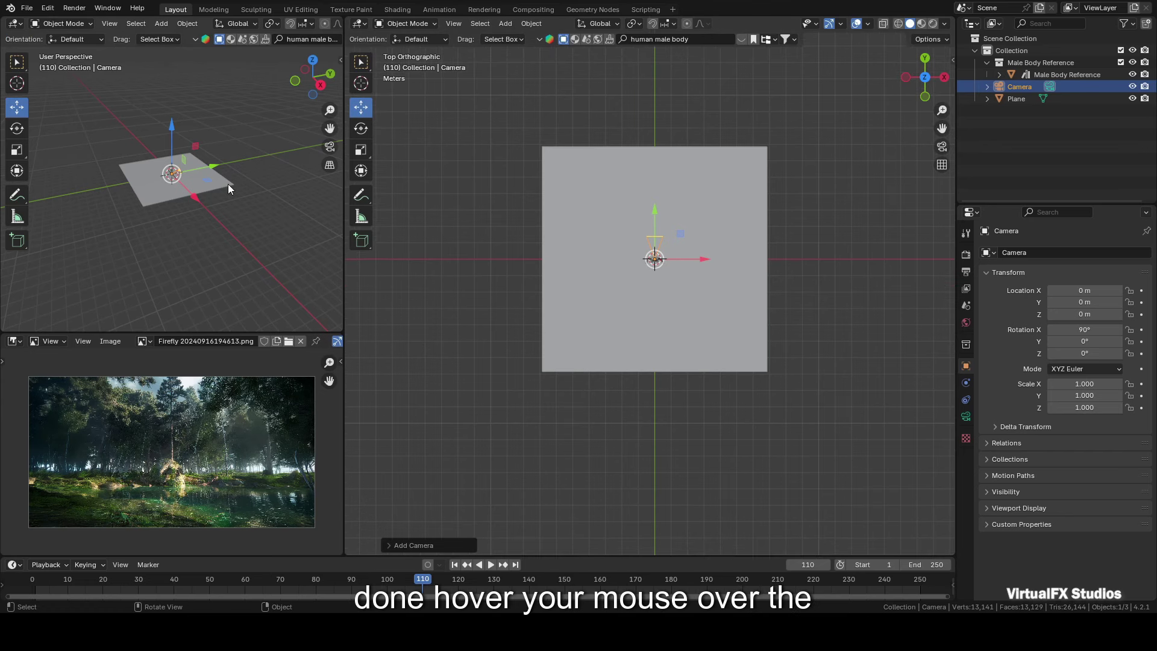
pyautogui.press('KP_0')
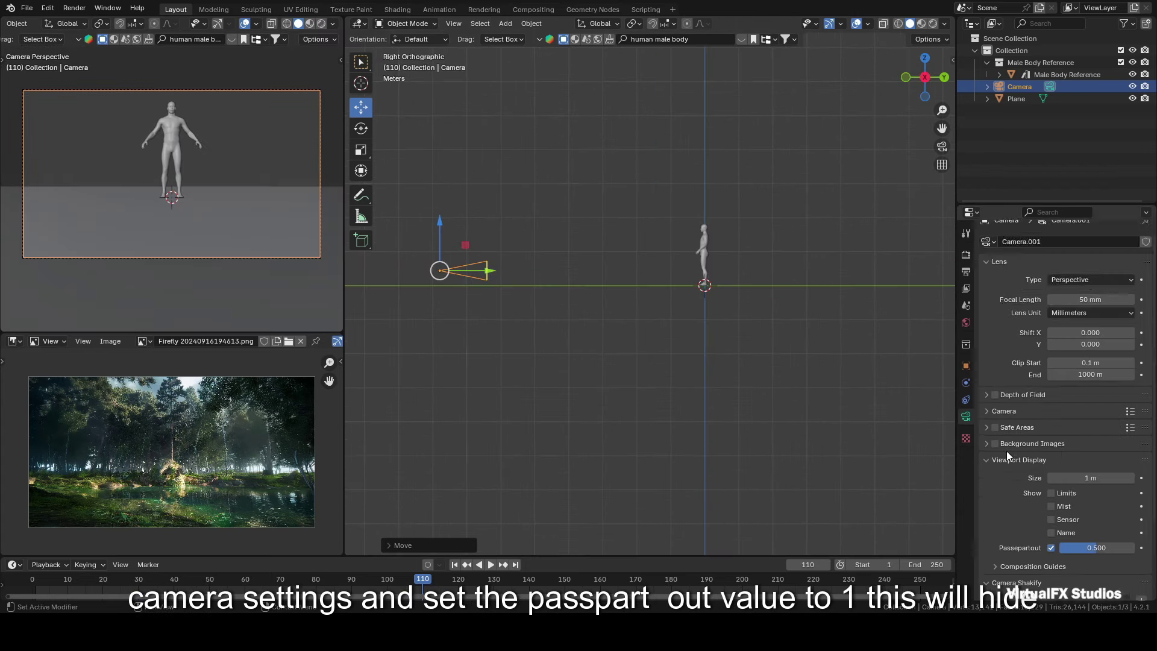
# Set the camera's passepartout to 1 and its focal length to 30 mm.
pyautogui.scroll(-4, 1061, 447)
pyautogui.moveTo(1086, 441); pyautogui.dragTo(1135, 441)
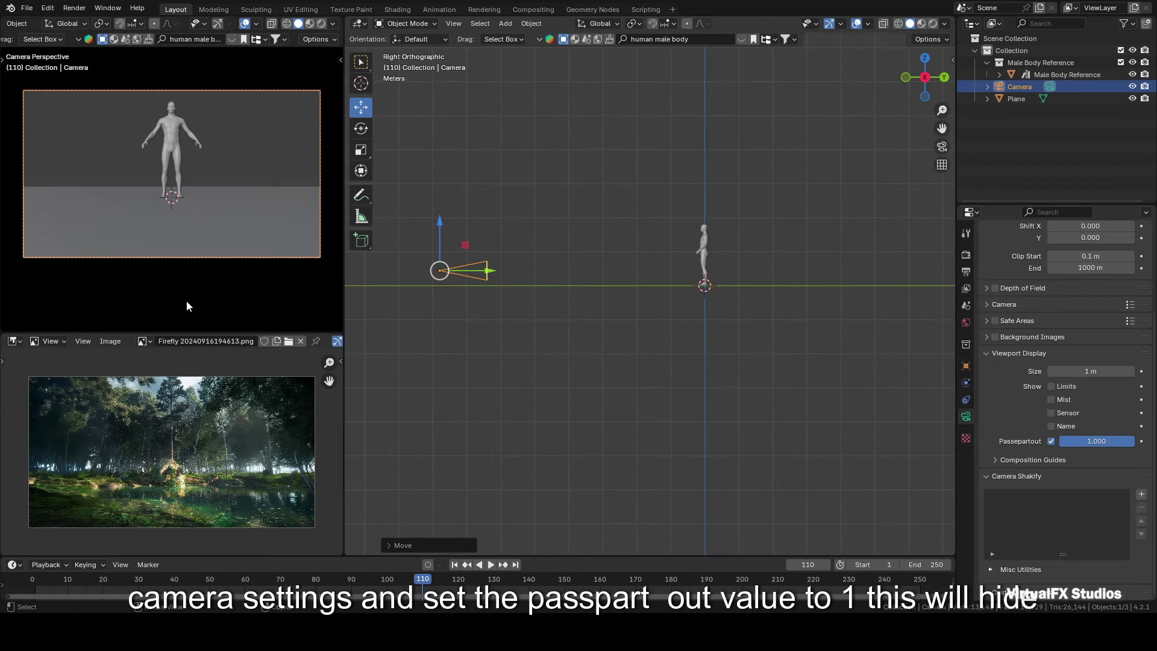
pyautogui.scroll(5, 1015, 326)
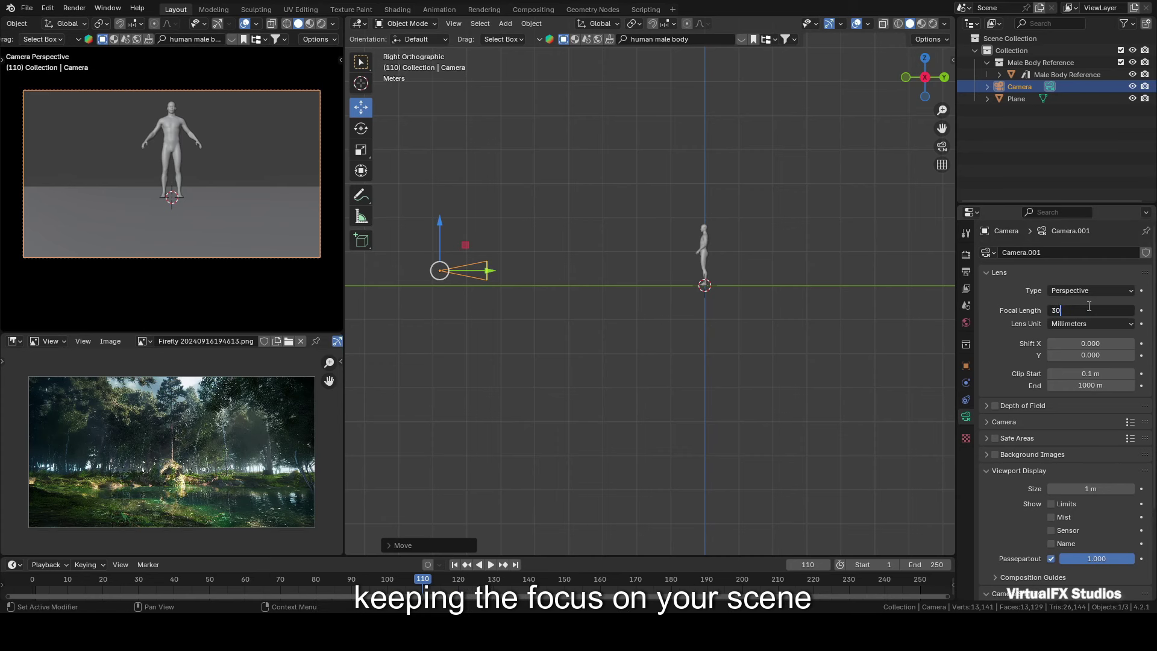
pyautogui.press('Return')
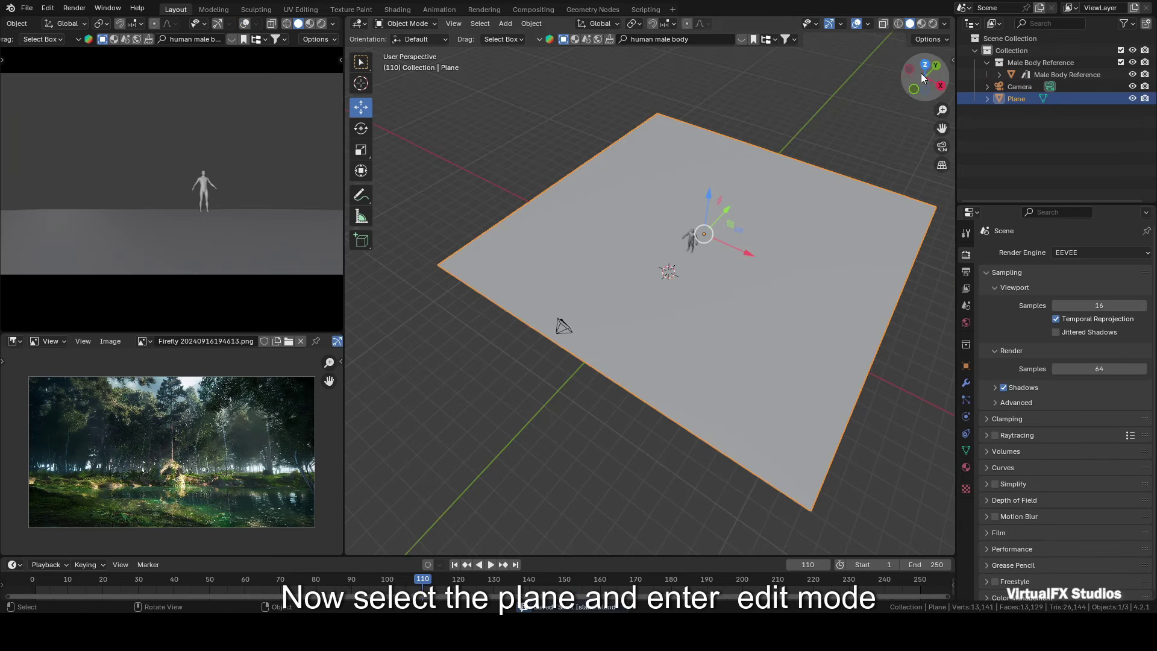
# Subdivide the ground plane in Edit Mode with 100 cuts.
pyautogui.moveTo(921, 74); pyautogui.dragTo(768, 271)
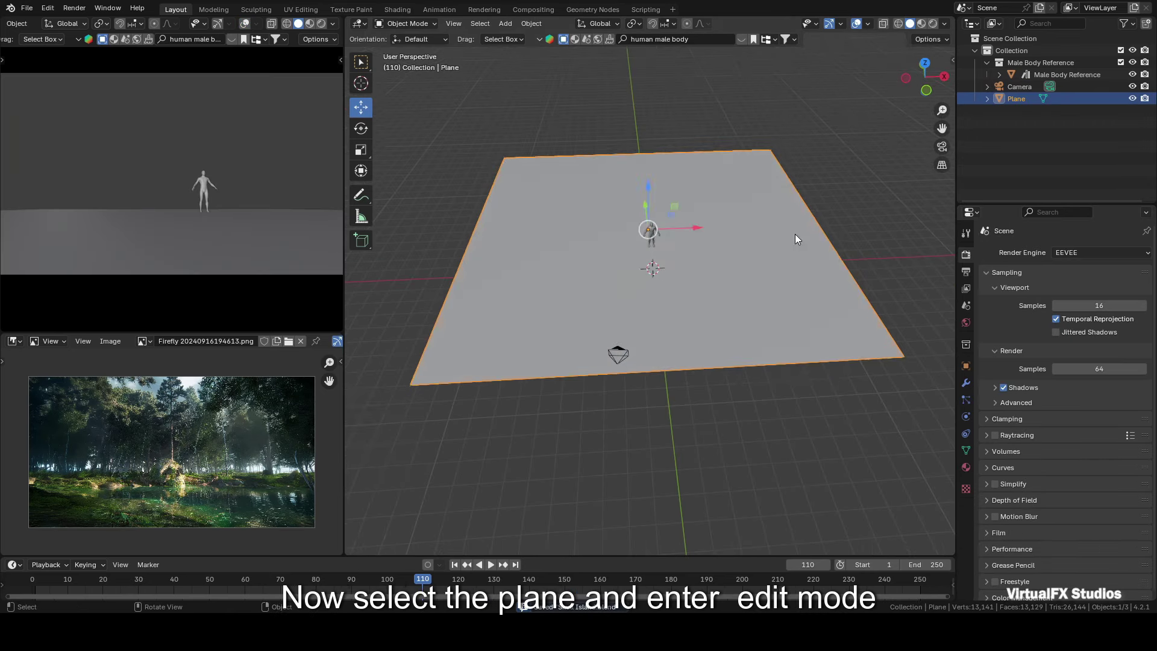
pyautogui.press('Tab')
pyautogui.rightClick(690, 271)
pyautogui.click(690, 271)
pyautogui.click(415, 545)
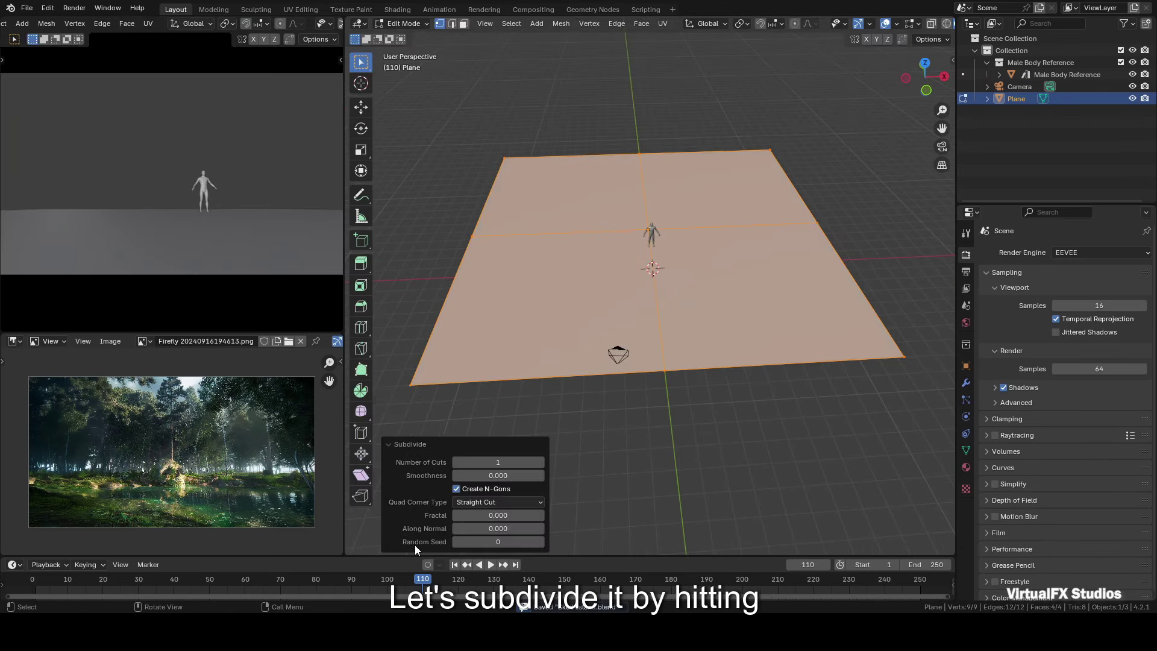
pyautogui.click(505, 462)
pyautogui.write('100')
pyautogui.press('Return')
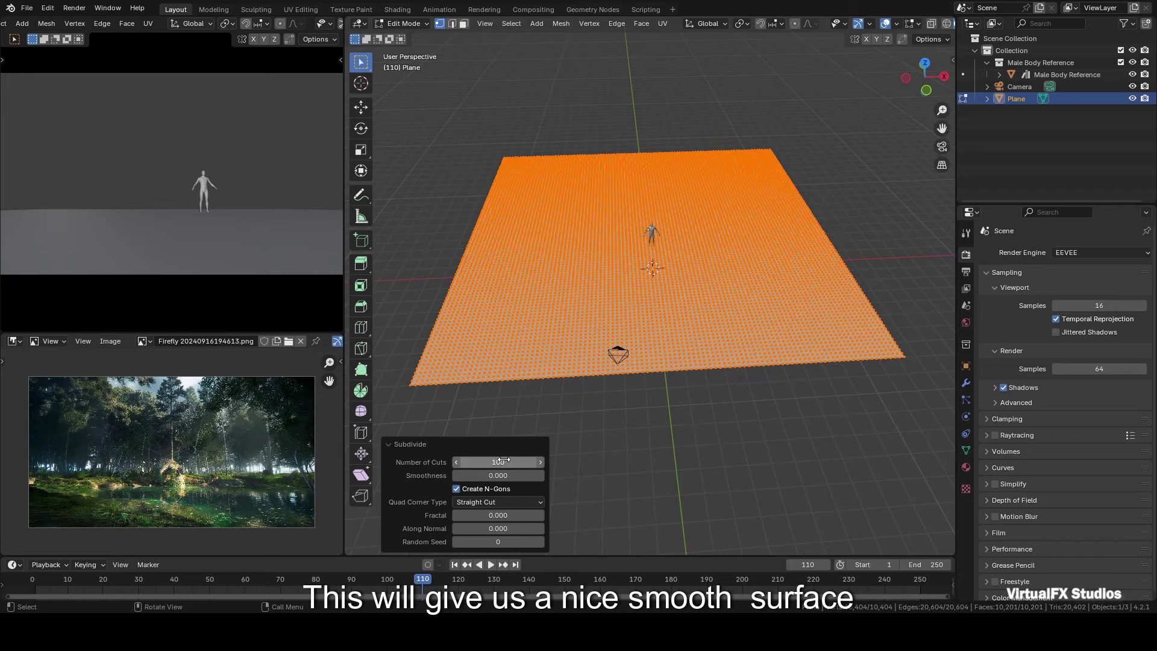
# Clear the selection and lasso-select a pond-shaped patch of vertices near the plane's centre from the top view.
pyautogui.click(749, 117)
pyautogui.scroll(5, 833, 224)
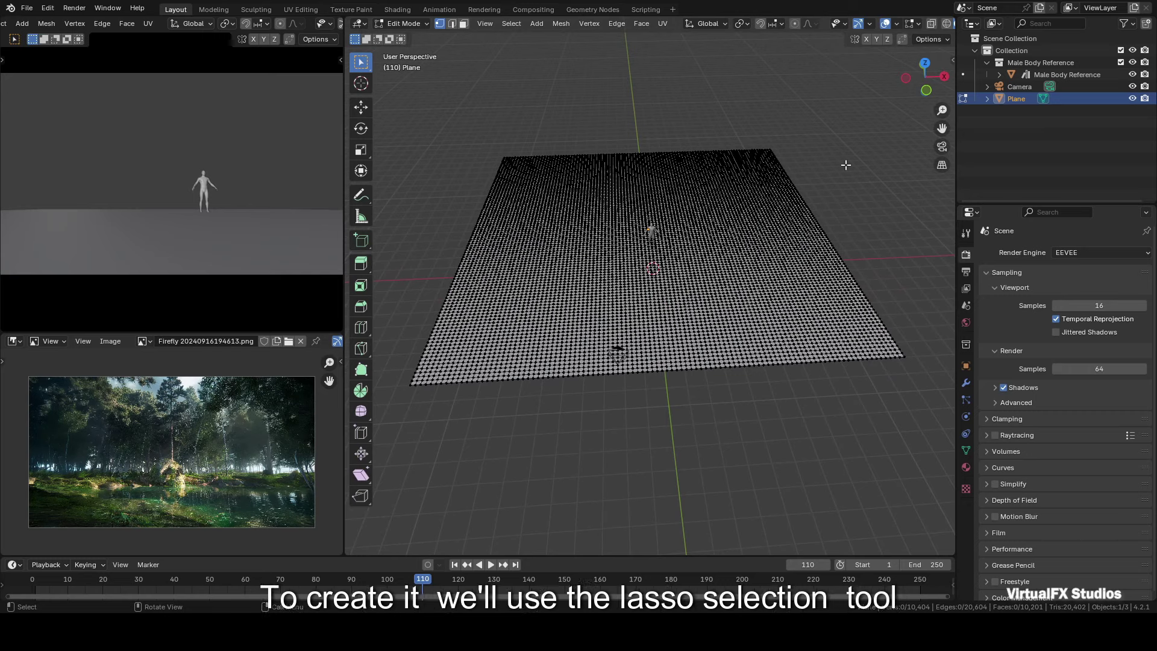
pyautogui.click(925, 63)
pyautogui.moveTo(361, 62); pyautogui.dragTo(442, 143)
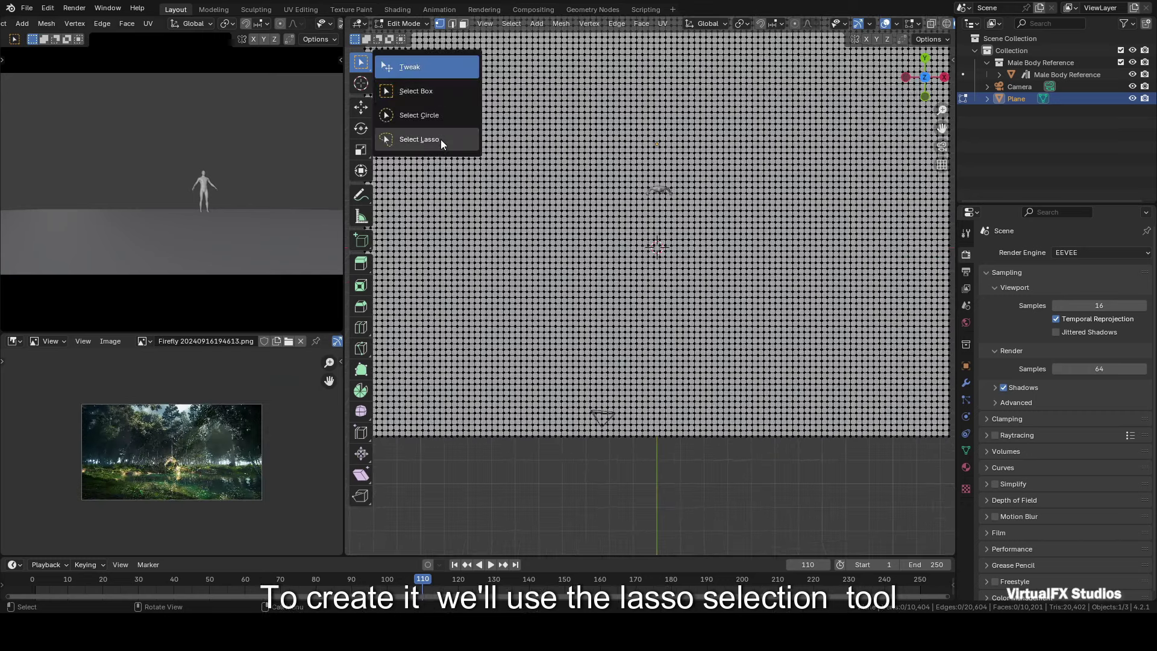
pyautogui.click(442, 144)
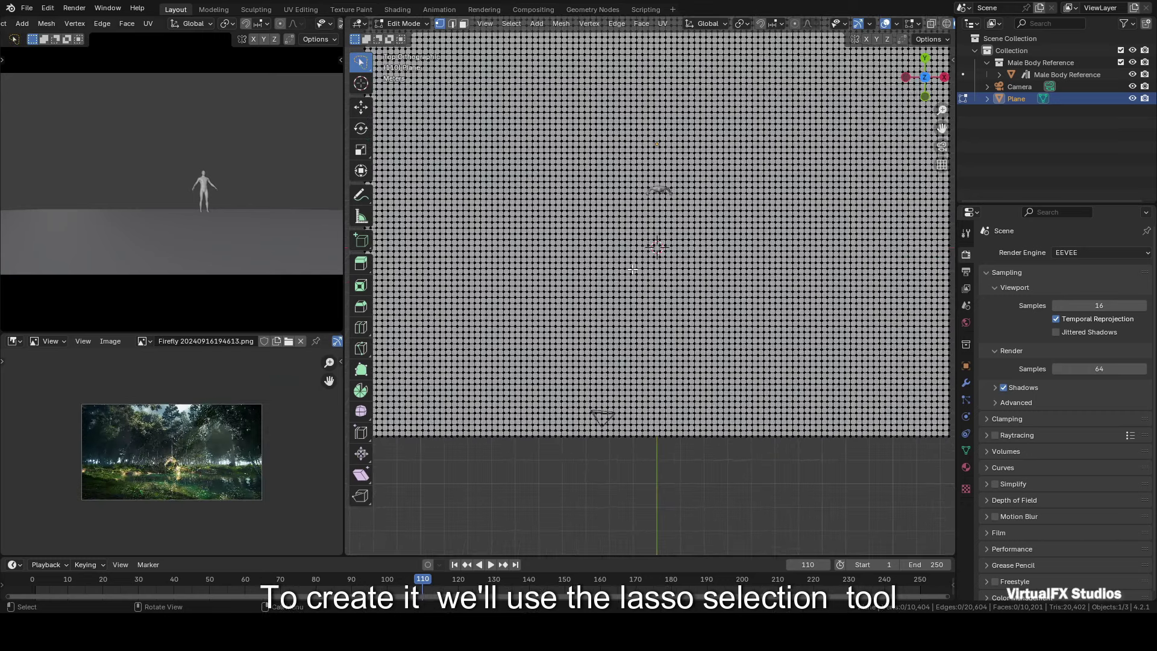
pyautogui.scroll(1, 646, 263)
pyautogui.moveTo(670, 204)
pyautogui.mouseDown()
pyautogui.moveTo(551, 226)
pyautogui.moveTo(681, 329)
pyautogui.moveTo(805, 265)
pyautogui.moveTo(725, 188)
pyautogui.moveTo(669, 204)
pyautogui.mouseUp()
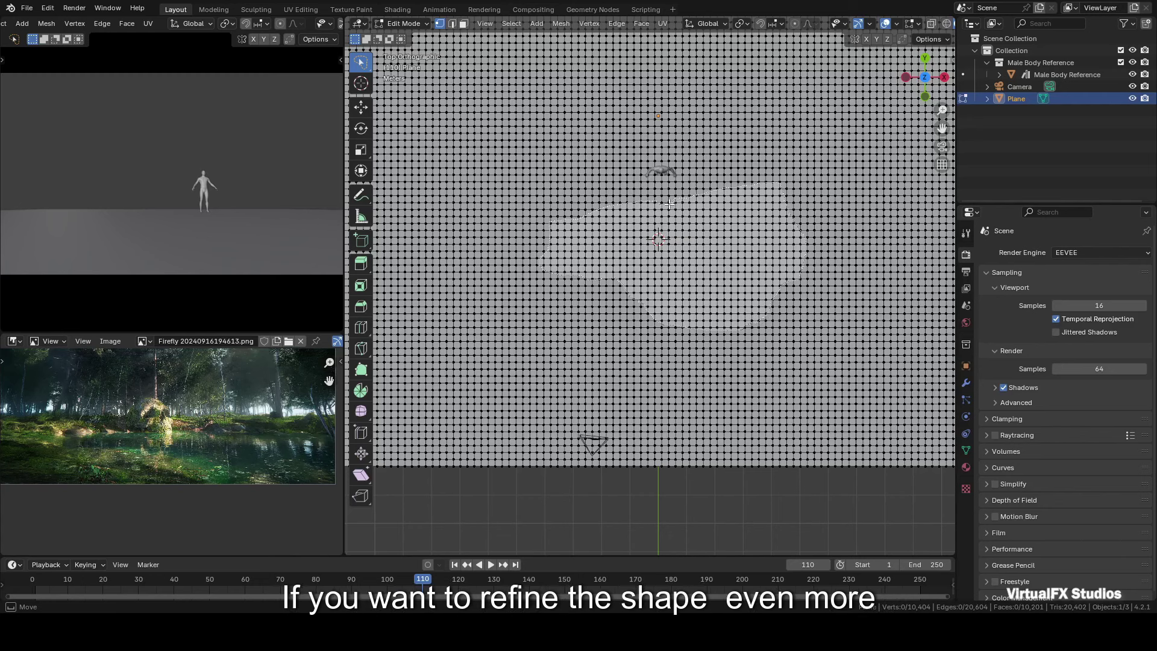
# Extend and round off the pond-shaped vertex selection with Circle Select.
pyautogui.moveTo(361, 64); pyautogui.dragTo(428, 114)
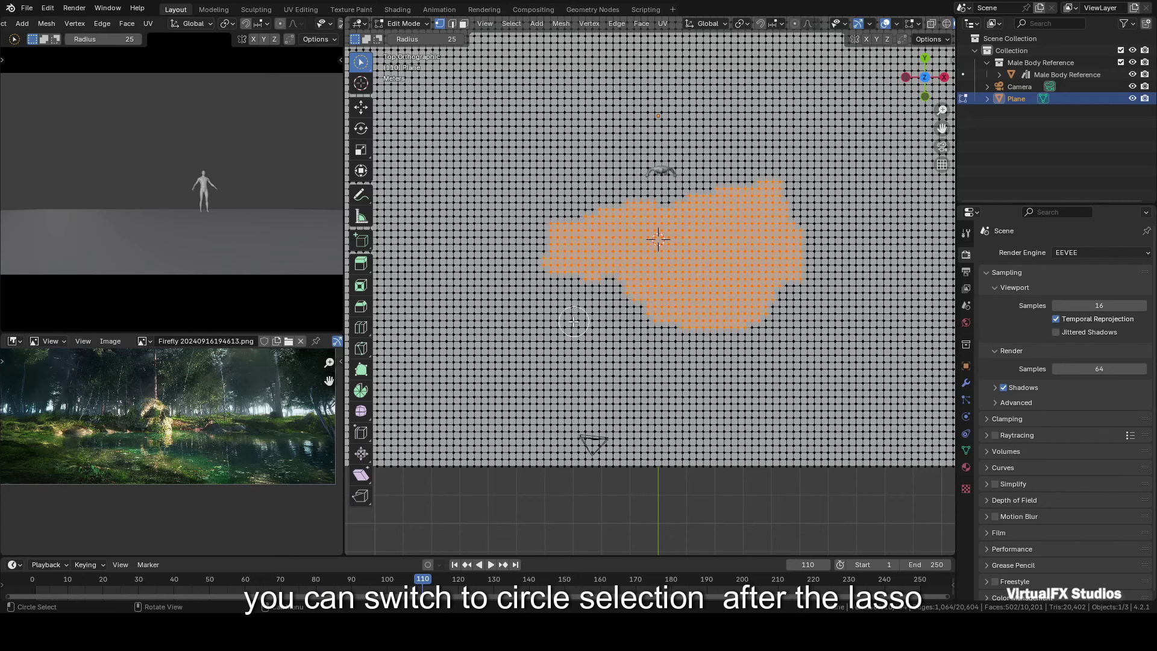
pyautogui.moveTo(591, 256)
pyautogui.mouseDown()
pyautogui.moveTo(569, 270)
pyautogui.moveTo(619, 281)
pyautogui.mouseUp()
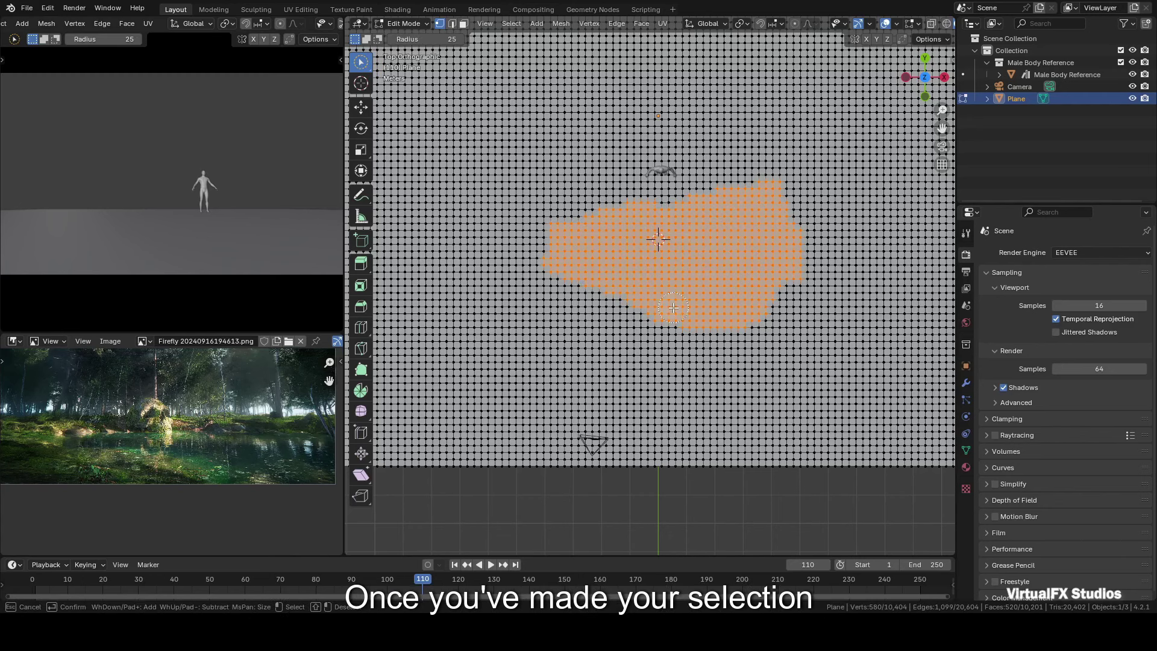
pyautogui.moveTo(768, 298); pyautogui.dragTo(789, 234)
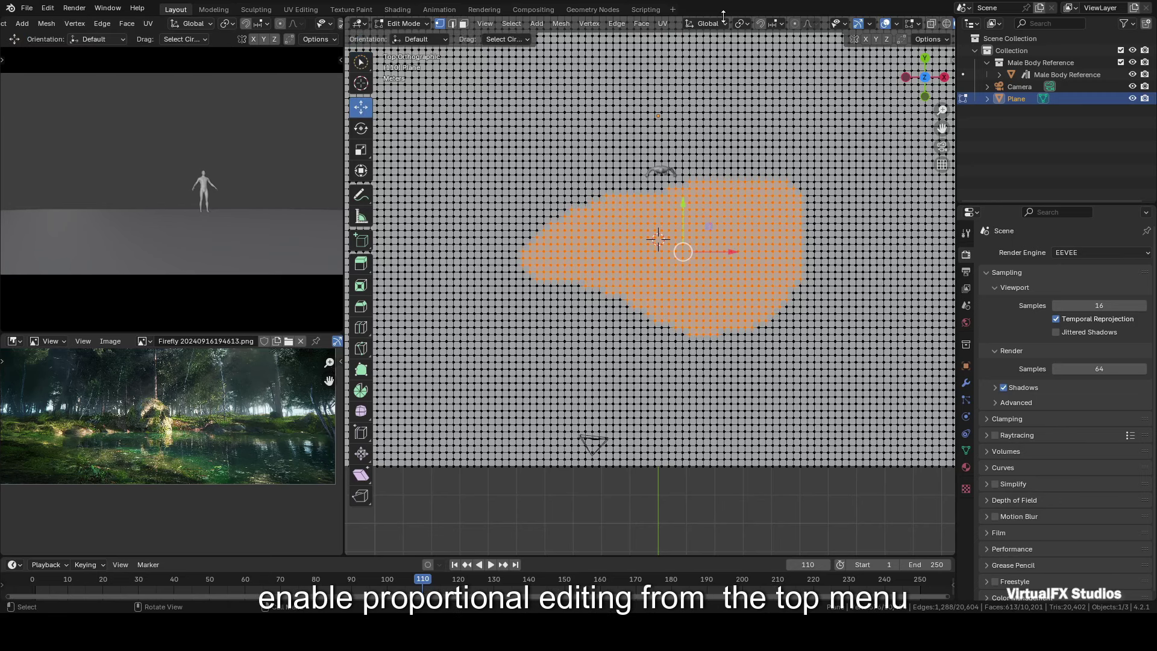
# Enable proportional editing with the Constant falloff.
pyautogui.scroll(-2, 716, 24)
pyautogui.click(747, 24)
pyautogui.click(766, 24)
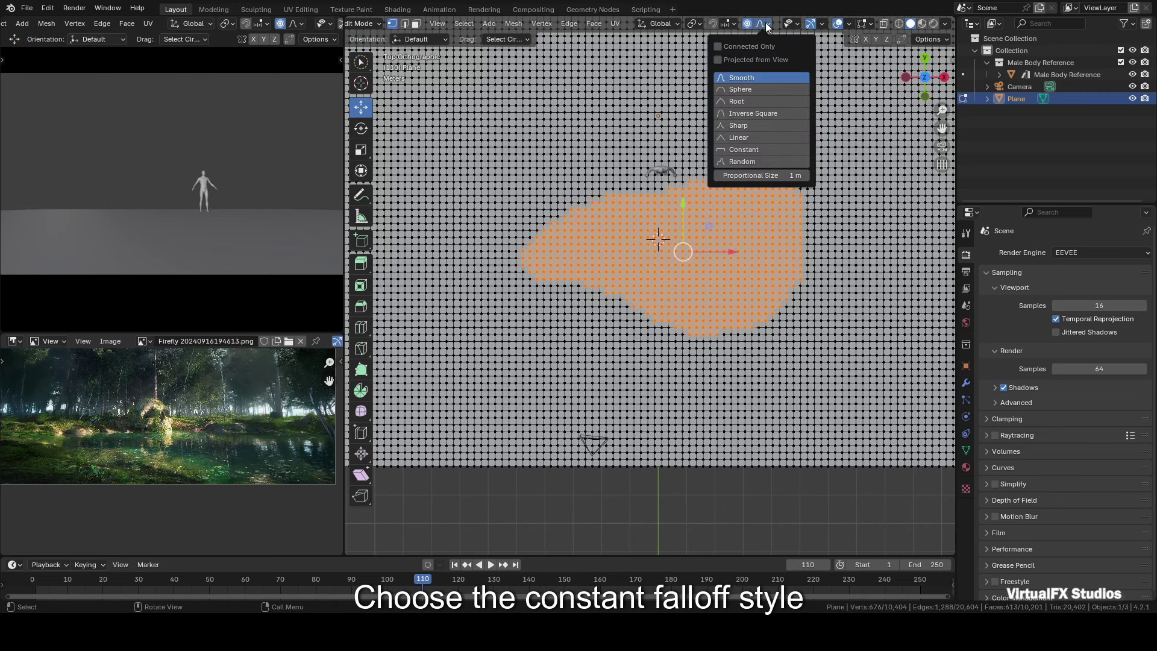
pyautogui.click(777, 149)
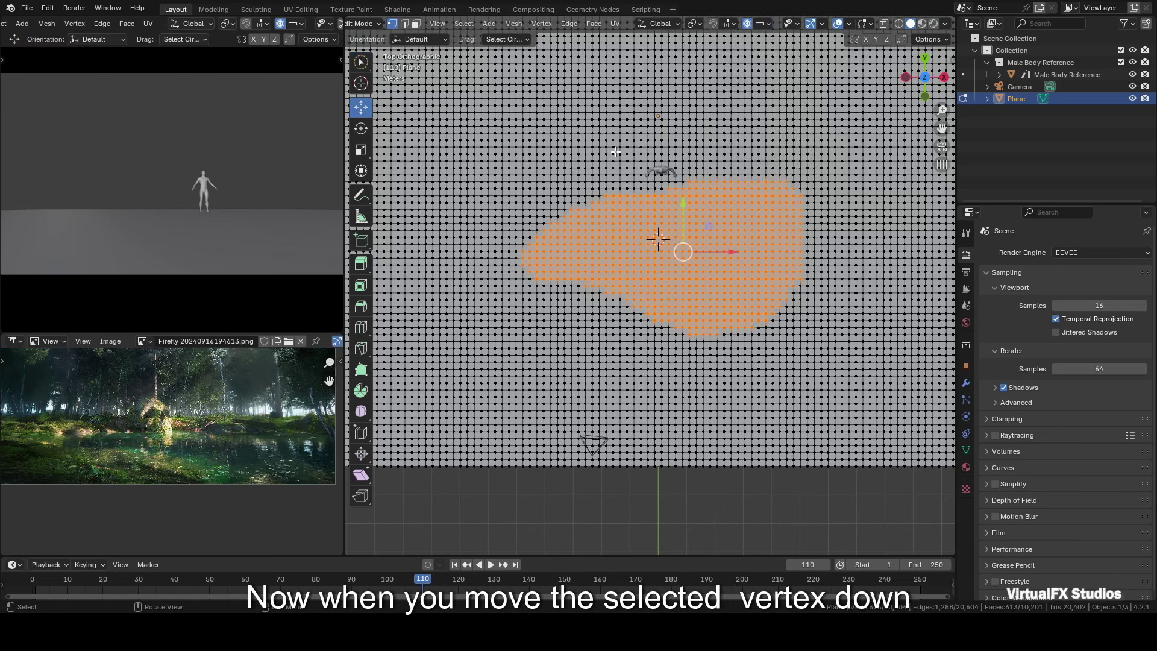
# Lower the selected pond vertices about 0.45 m along Z and scale them to about 0.874.
pyautogui.moveTo(701, 223); pyautogui.dragTo(700, 246)
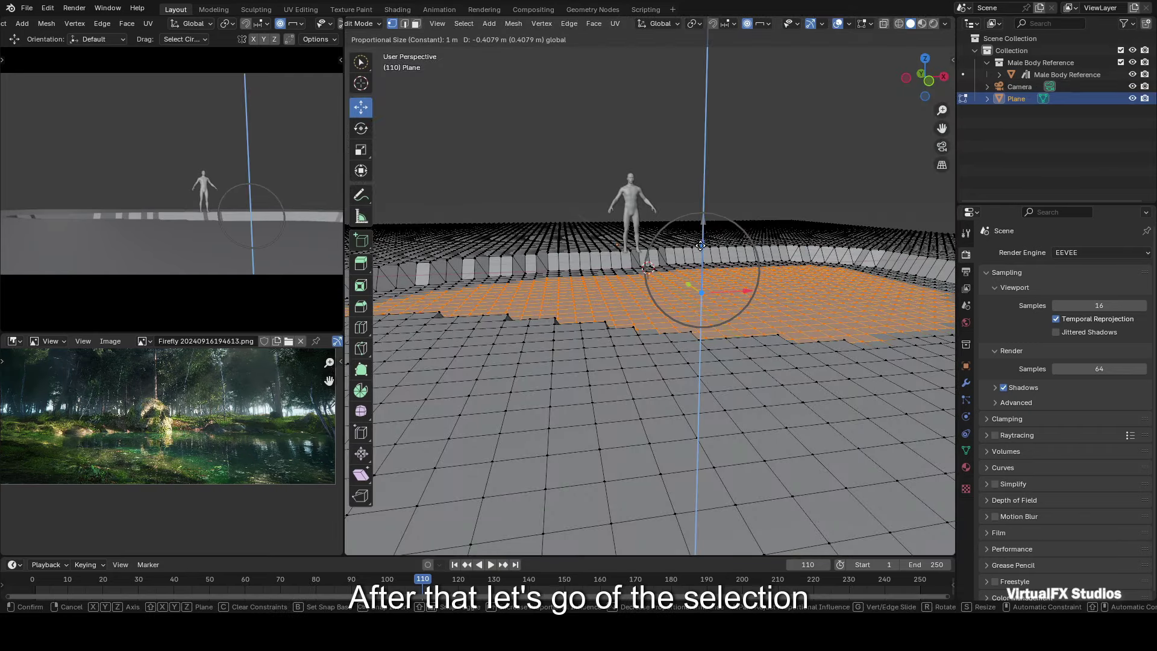
pyautogui.press('s')
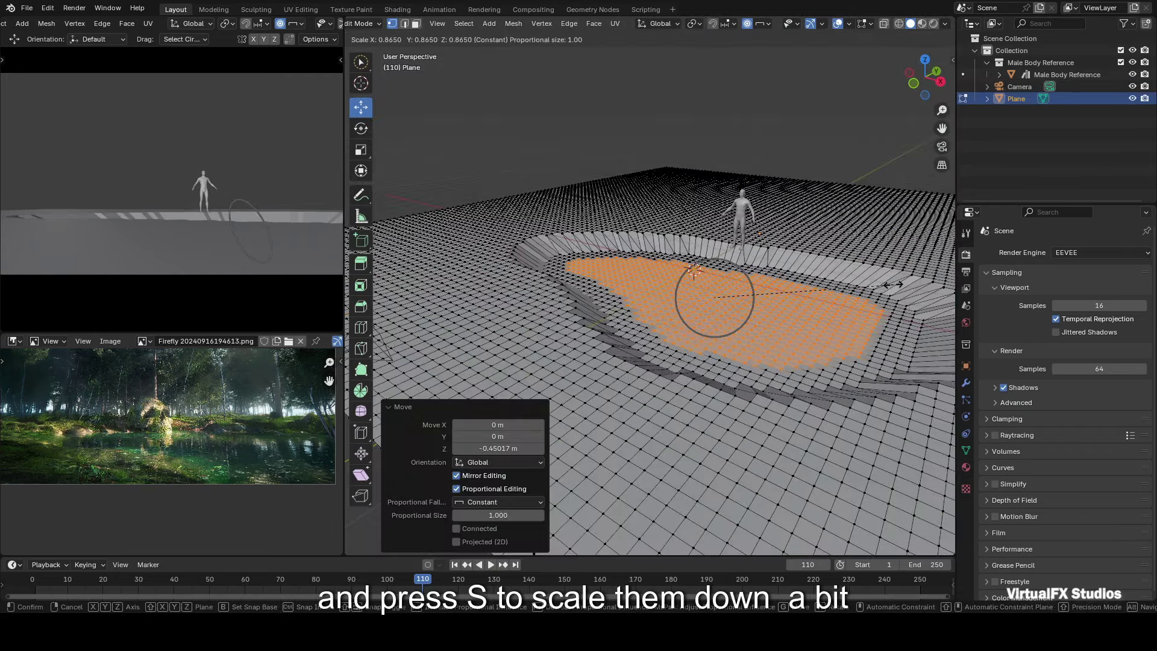
pyautogui.click(895, 285)
pyautogui.scroll(2, 757, 241)
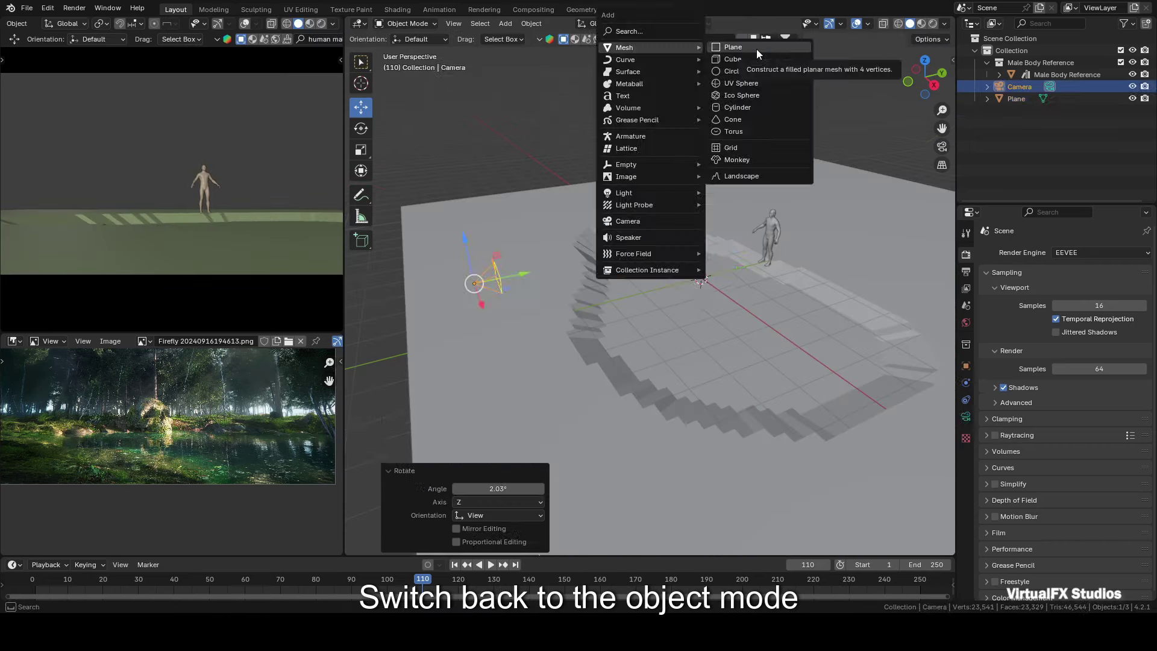
# Add a second plane for the water in Object Mode, scale it to about 6.67 and lower it about 0.21 m.
pyautogui.click(771, 45)
pyautogui.press('s')
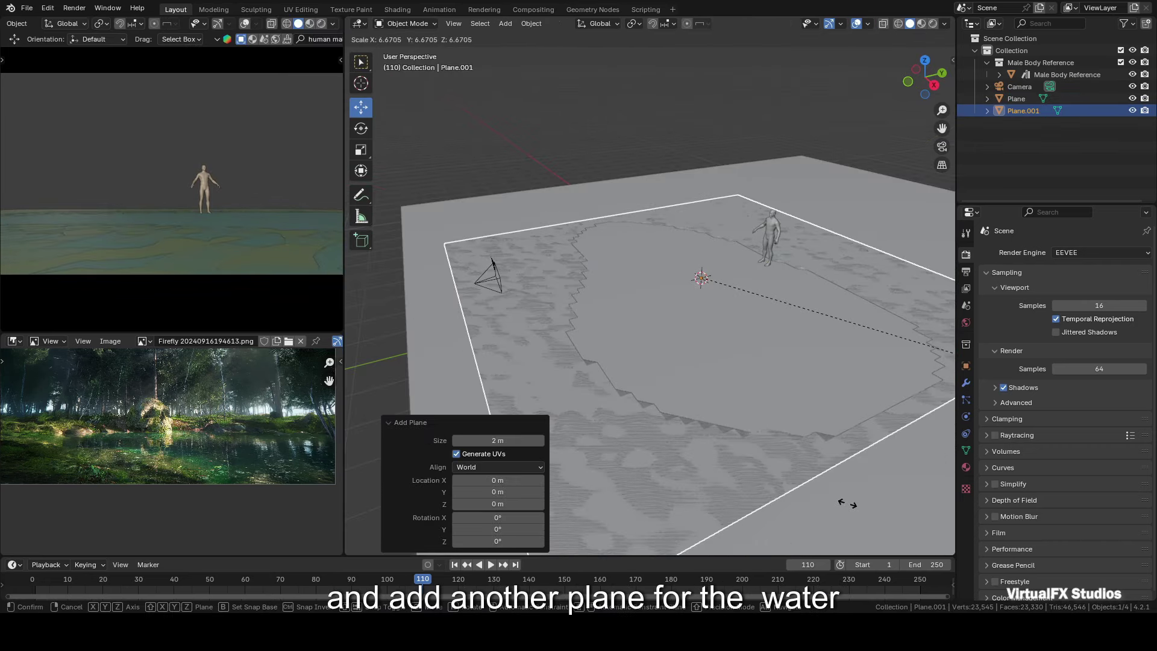
pyautogui.click(840, 498)
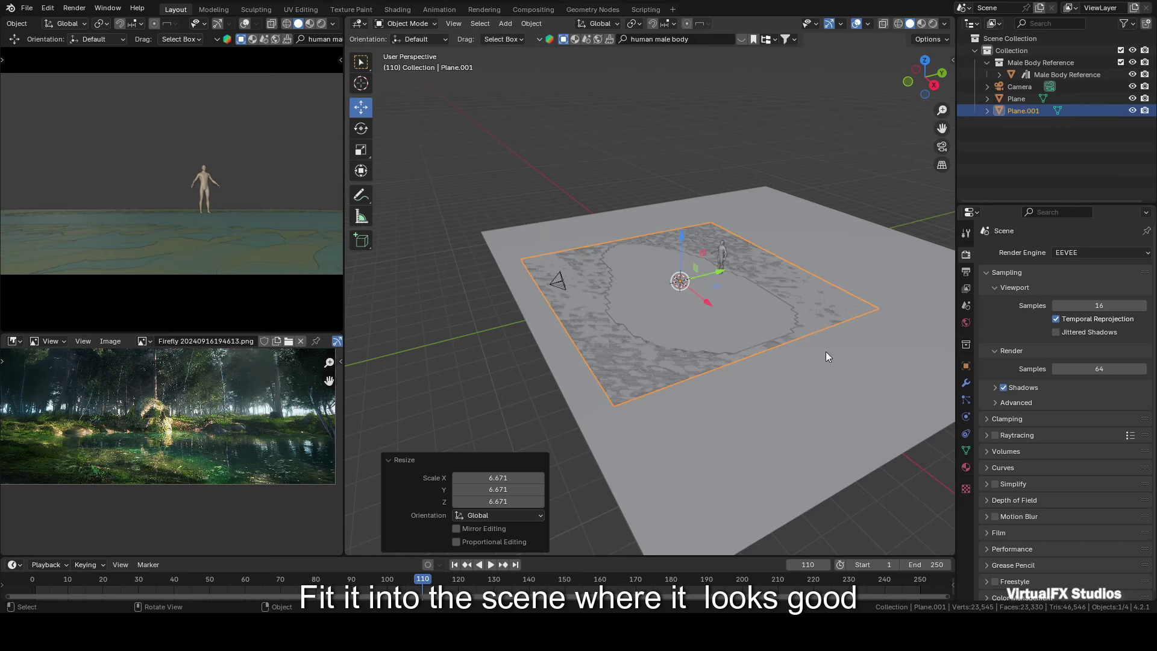
pyautogui.press('g')
pyautogui.press('z')
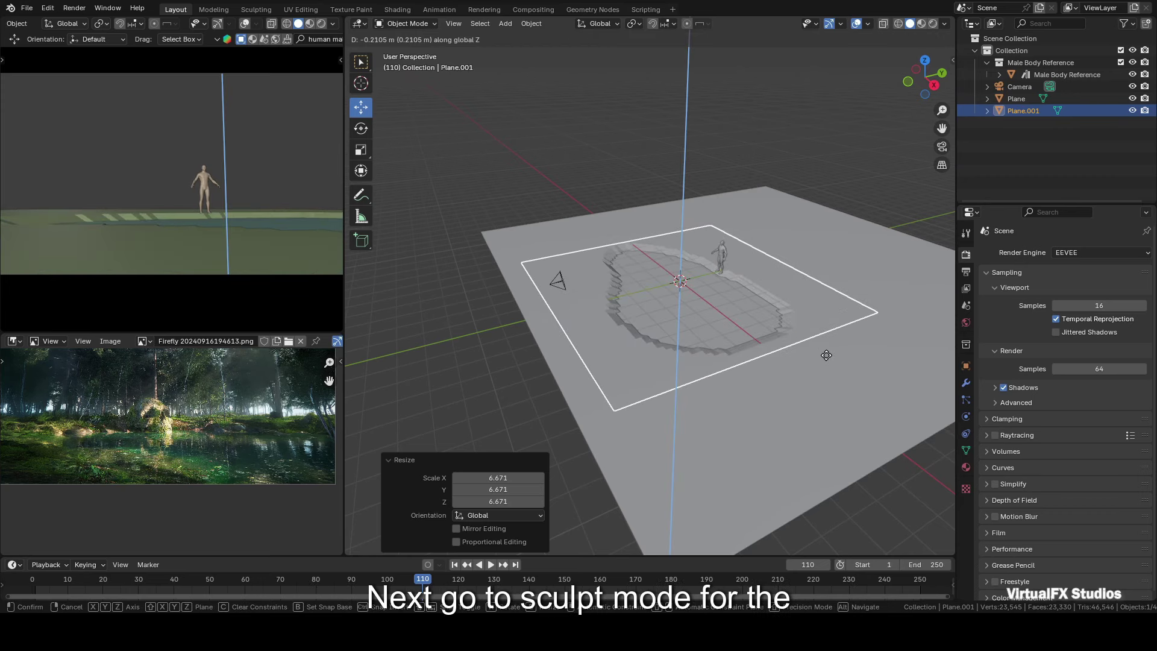
# Smooth the jagged pond banks of the ground plane in Sculpt Mode with the Smooth brush.
pyautogui.click(405, 23)
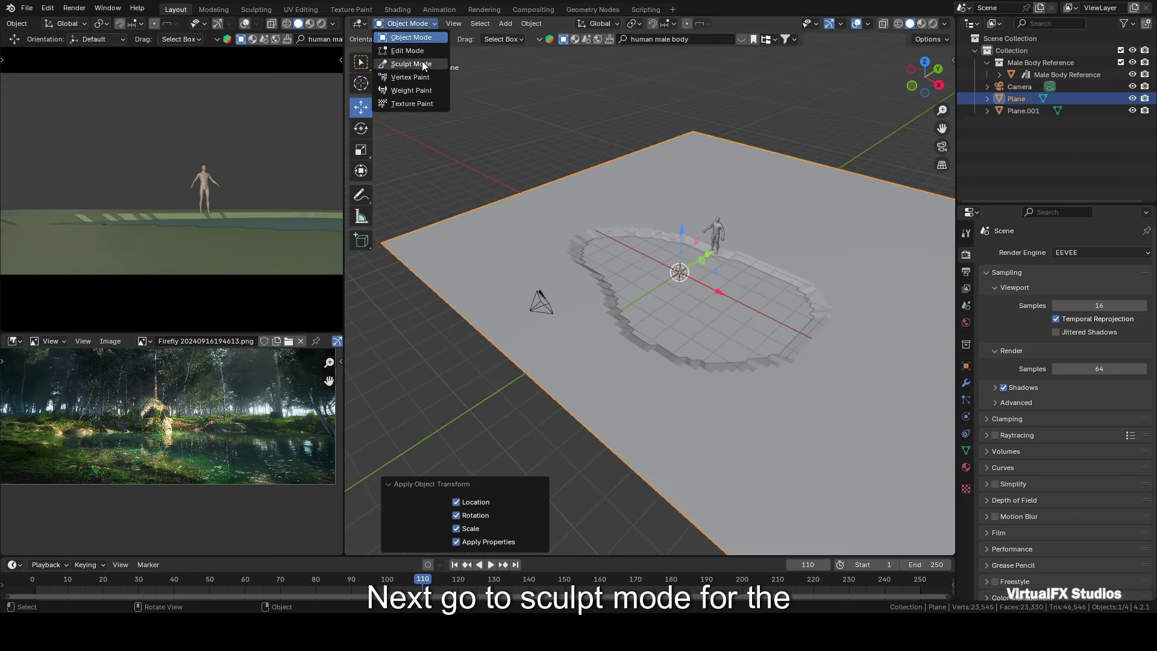
pyautogui.click(423, 65)
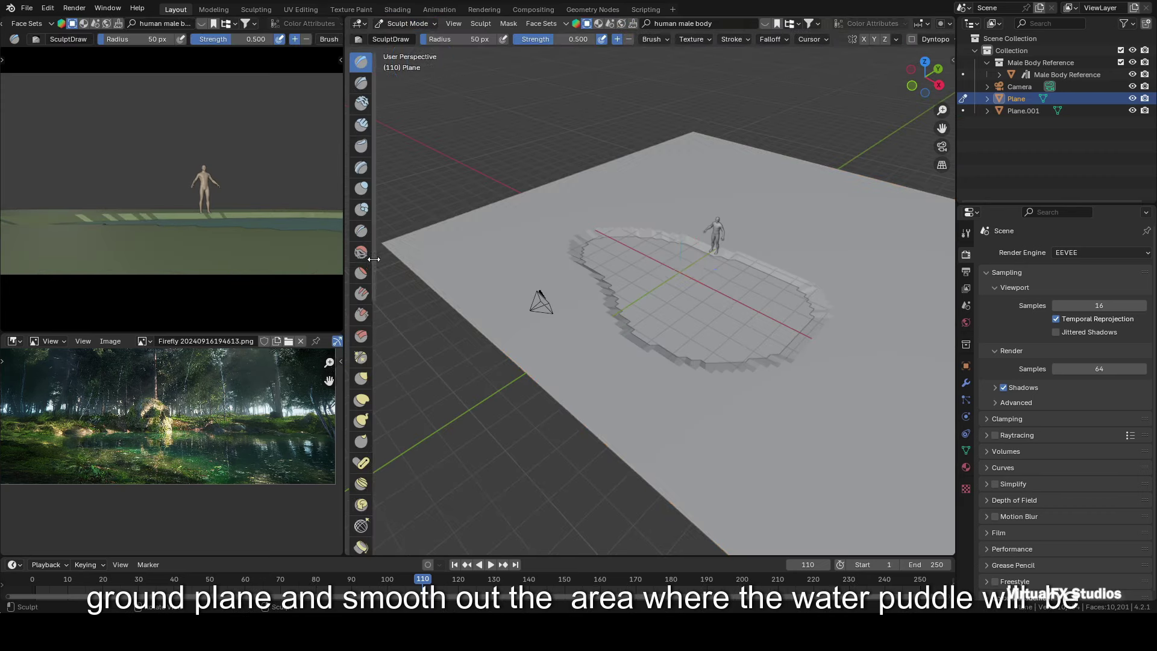
pyautogui.click(363, 252)
pyautogui.scroll(4, 777, 287)
pyautogui.moveTo(777, 287); pyautogui.dragTo(742, 326, button='middle')
pyautogui.moveTo(596, 163)
pyautogui.mouseDown()
pyautogui.moveTo(548, 359)
pyautogui.moveTo(555, 344)
pyautogui.moveTo(590, 459)
pyautogui.mouseUp()
pyautogui.keyDown('shift'); pyautogui.moveTo(590, 459); pyautogui.dragTo(558, 297, button='middle'); pyautogui.keyUp('shift')
pyautogui.moveTo(559, 297)
pyautogui.mouseDown()
pyautogui.moveTo(575, 318)
pyautogui.moveTo(734, 363)
pyautogui.mouseUp()
pyautogui.scroll(-4, 919, 113)
pyautogui.moveTo(925, 82); pyautogui.dragTo(712, 72)
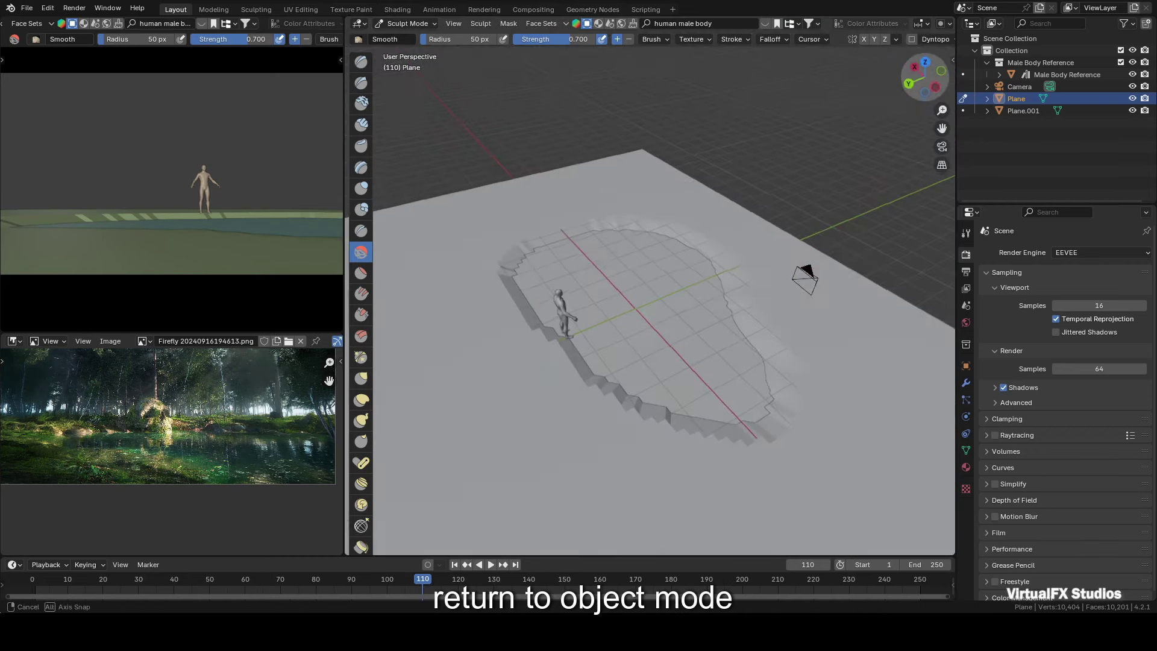
# Apply Shade Smooth to the ground plane in Object Mode.
pyautogui.scroll(5, 811, 286)
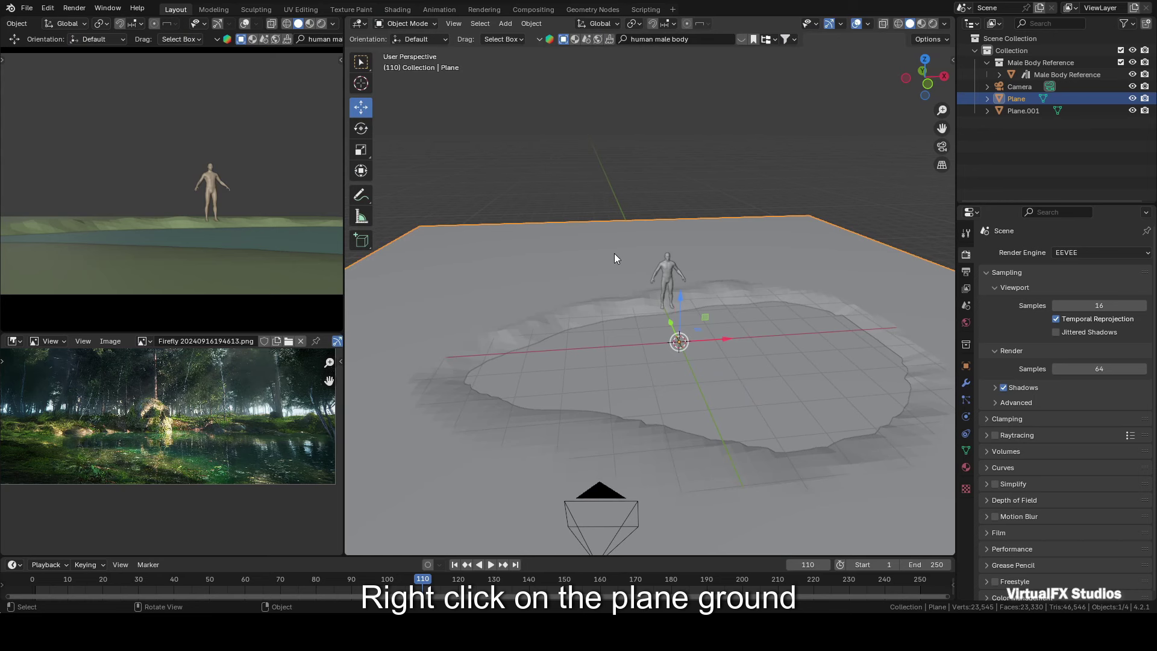
pyautogui.rightClick(614, 253)
pyautogui.click(614, 253)
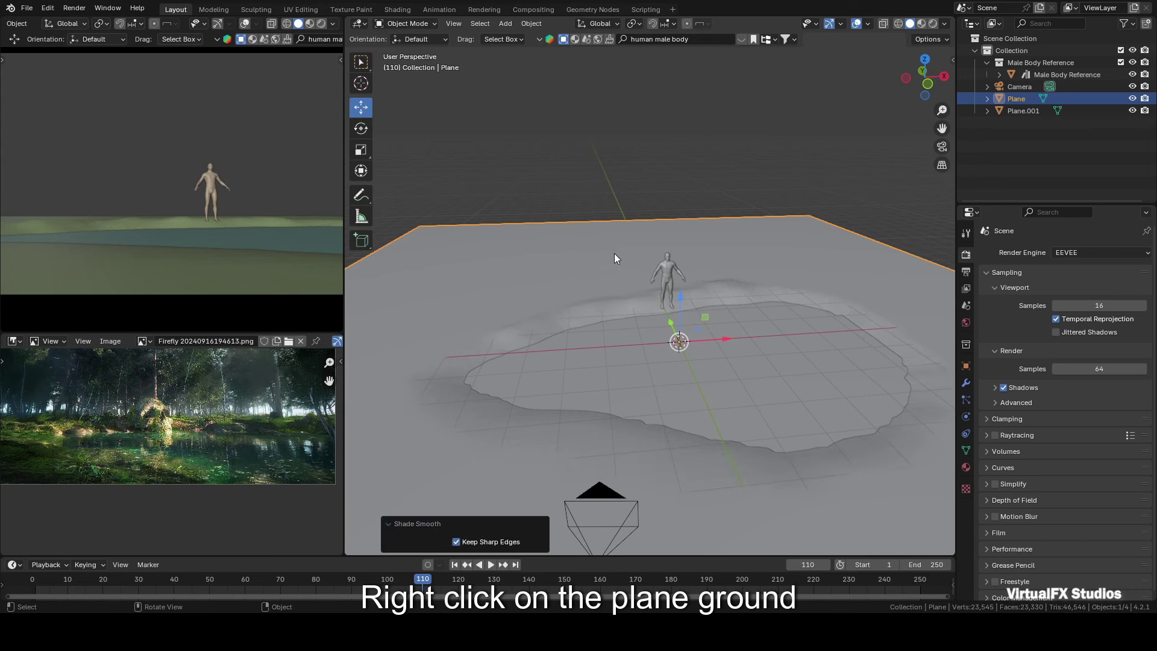
# Weight-paint the ground plane at weight 1.000 everywhere except the pond area, using the Displace vertex group.
pyautogui.scroll(2, 786, 322)
pyautogui.scroll(-2, 284, 256)
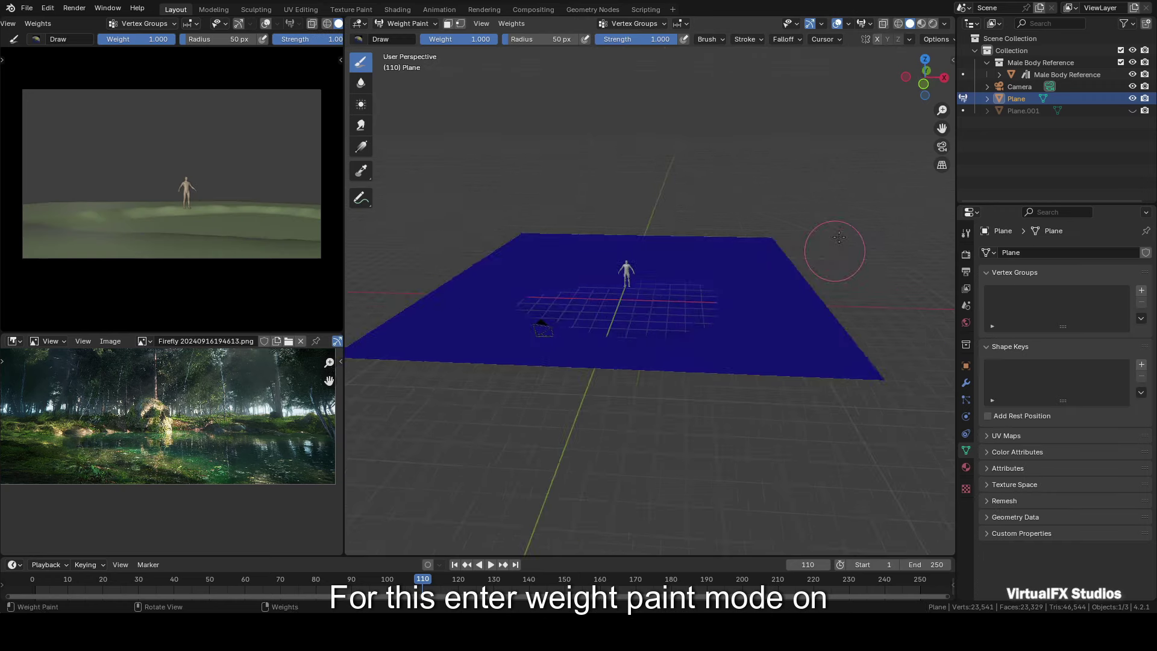
pyautogui.moveTo(826, 240); pyautogui.dragTo(844, 224, button='middle')
pyautogui.press('KP_7')
pyautogui.scroll(-2, 844, 224)
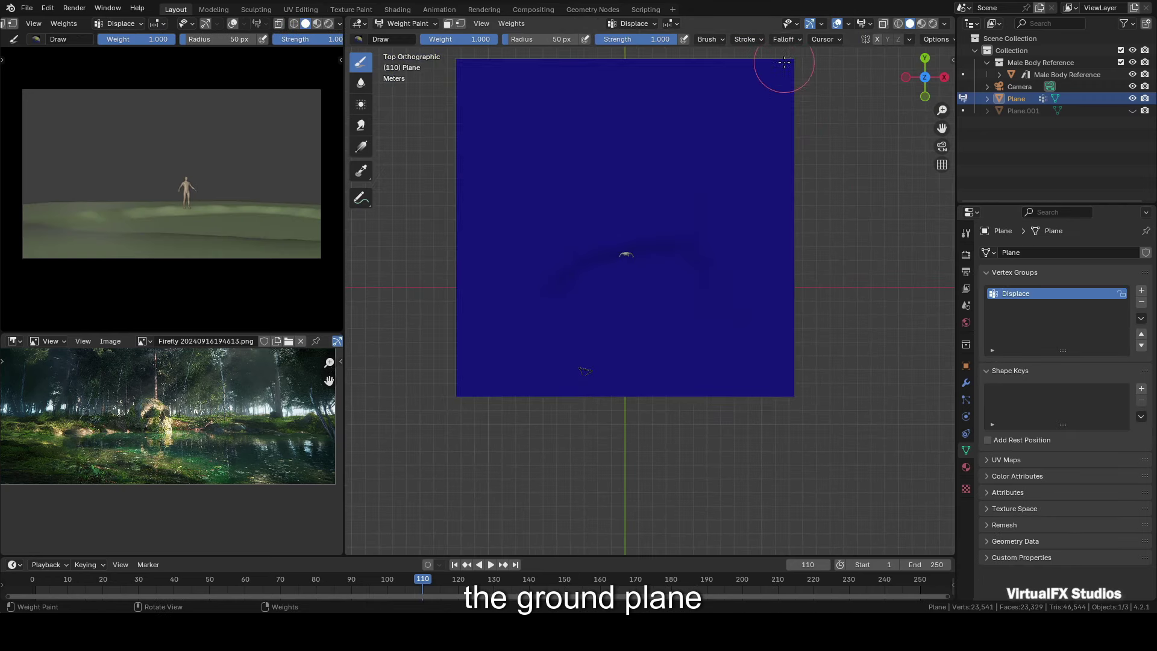
pyautogui.moveTo(775, 64)
pyautogui.mouseDown()
pyautogui.moveTo(777, 385)
pyautogui.moveTo(467, 85)
pyautogui.moveTo(638, 101)
pyautogui.mouseUp()
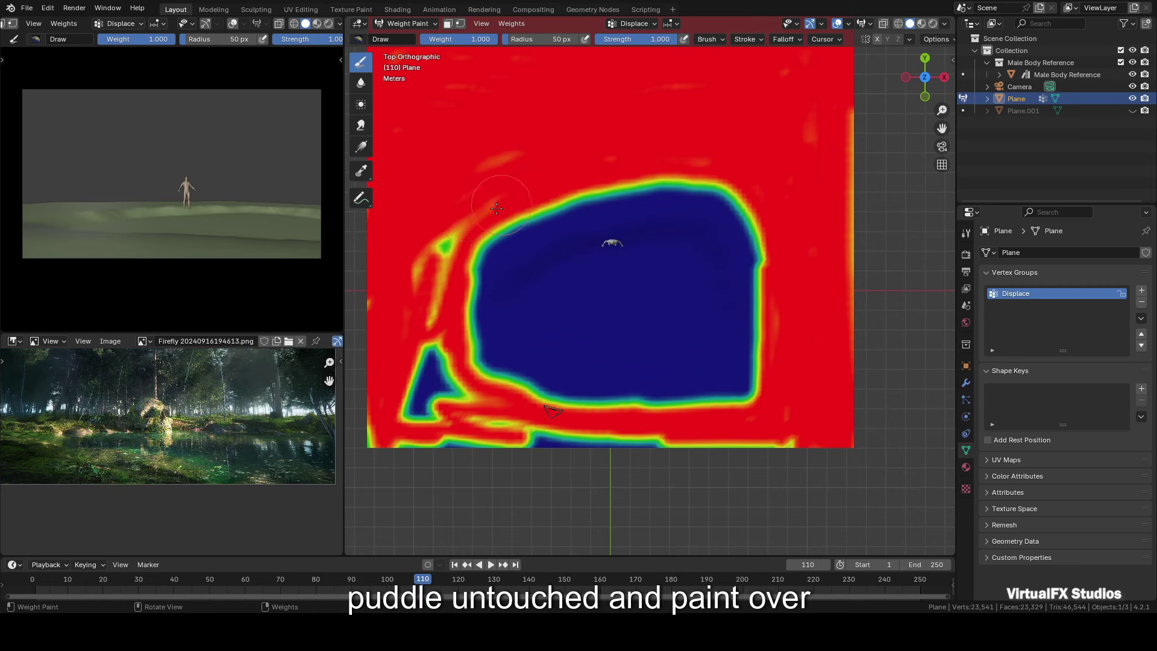
pyautogui.moveTo(422, 271)
pyautogui.mouseDown()
pyautogui.moveTo(446, 416)
pyautogui.moveTo(783, 446)
pyautogui.moveTo(471, 410)
pyautogui.mouseUp()
pyautogui.scroll(-2, 834, 190)
pyautogui.scroll(7, 834, 190)
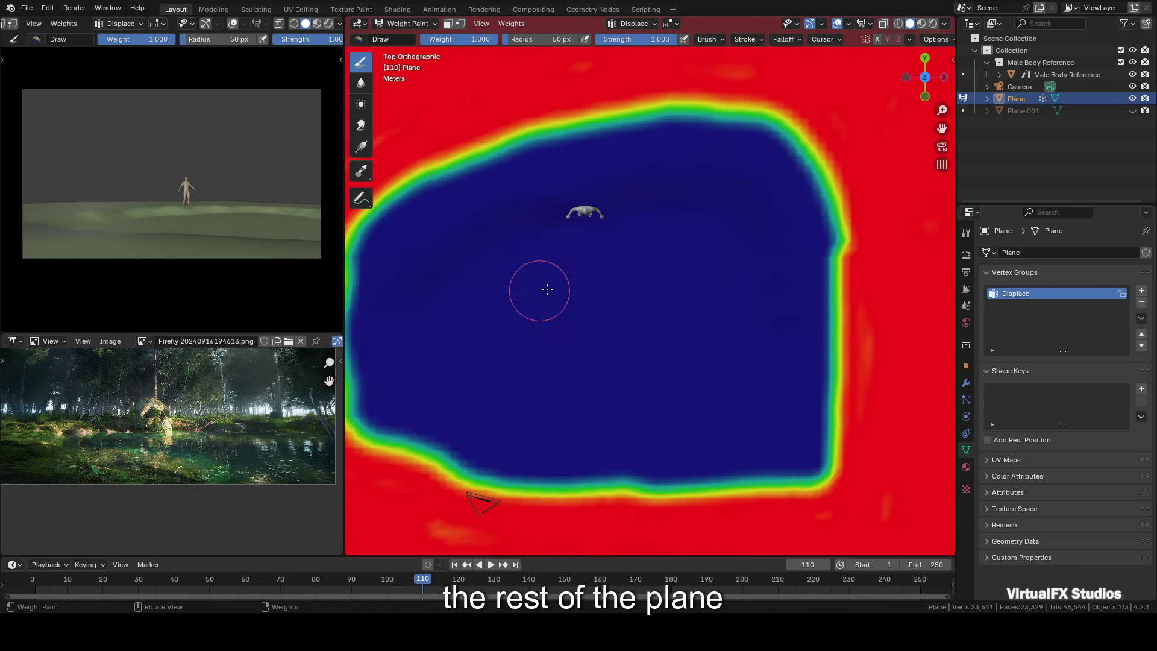
pyautogui.click(837, 24)
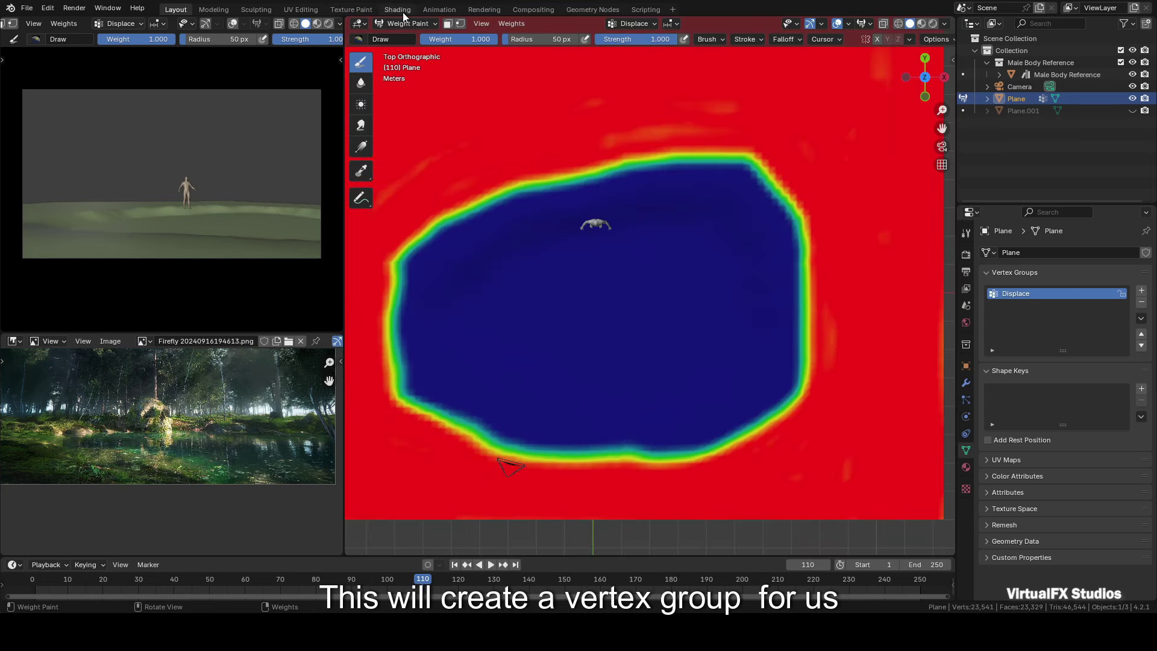
# Return to Object Mode and add a Displace modifier to the ground plane, limited to the Displace vertex group.
pyautogui.click(407, 25)
pyautogui.click(413, 38)
pyautogui.scroll(-5, 709, 205)
pyautogui.click(966, 383)
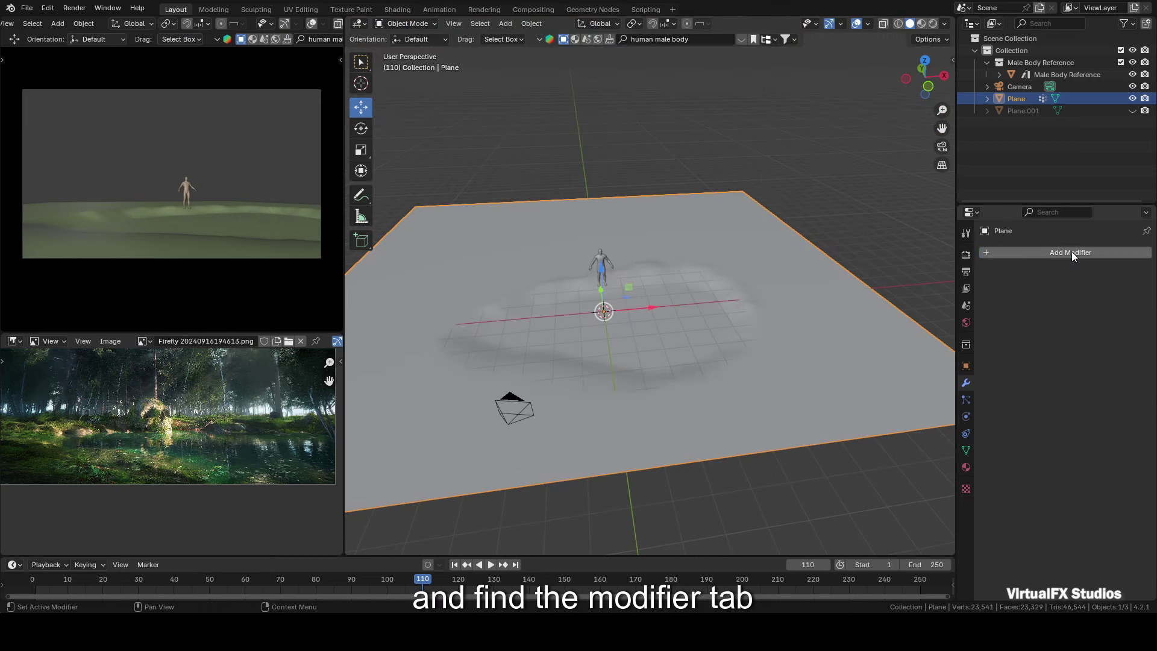
pyautogui.click(1072, 252)
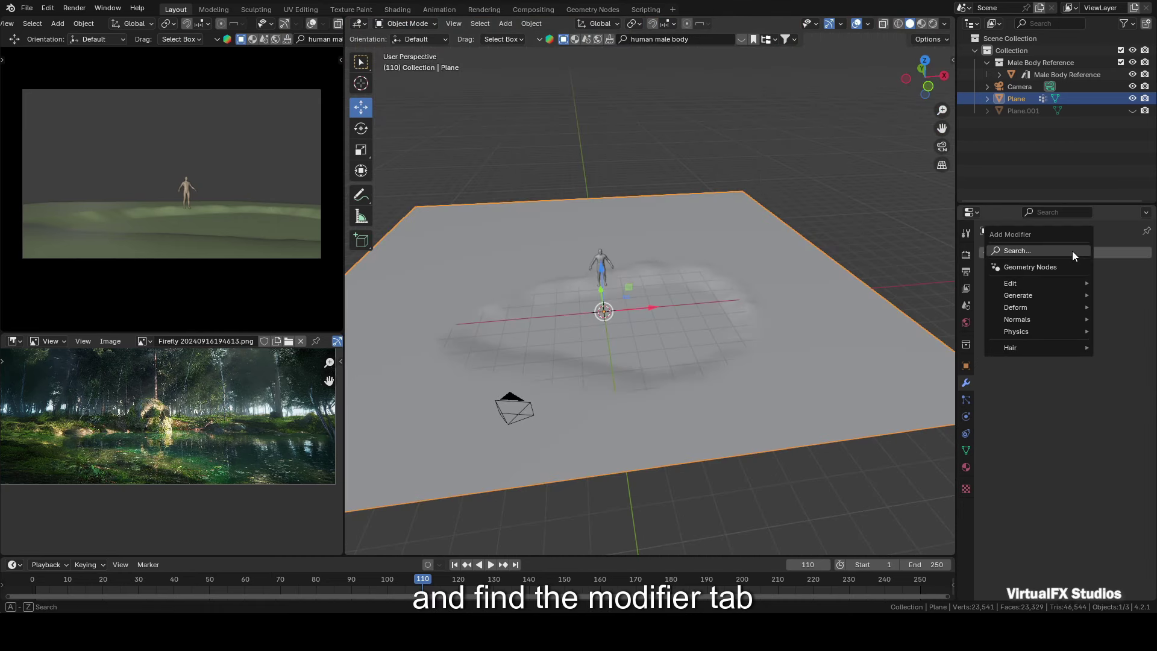
pyautogui.click(1073, 251)
pyautogui.write('dis')
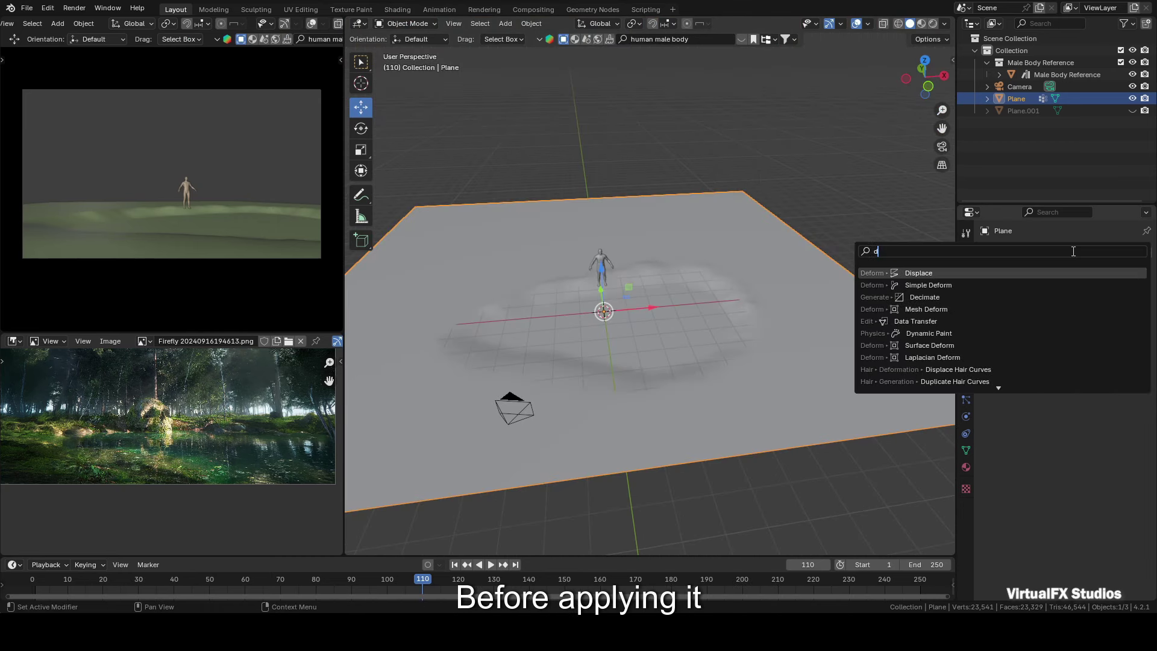
pyautogui.click(1013, 272)
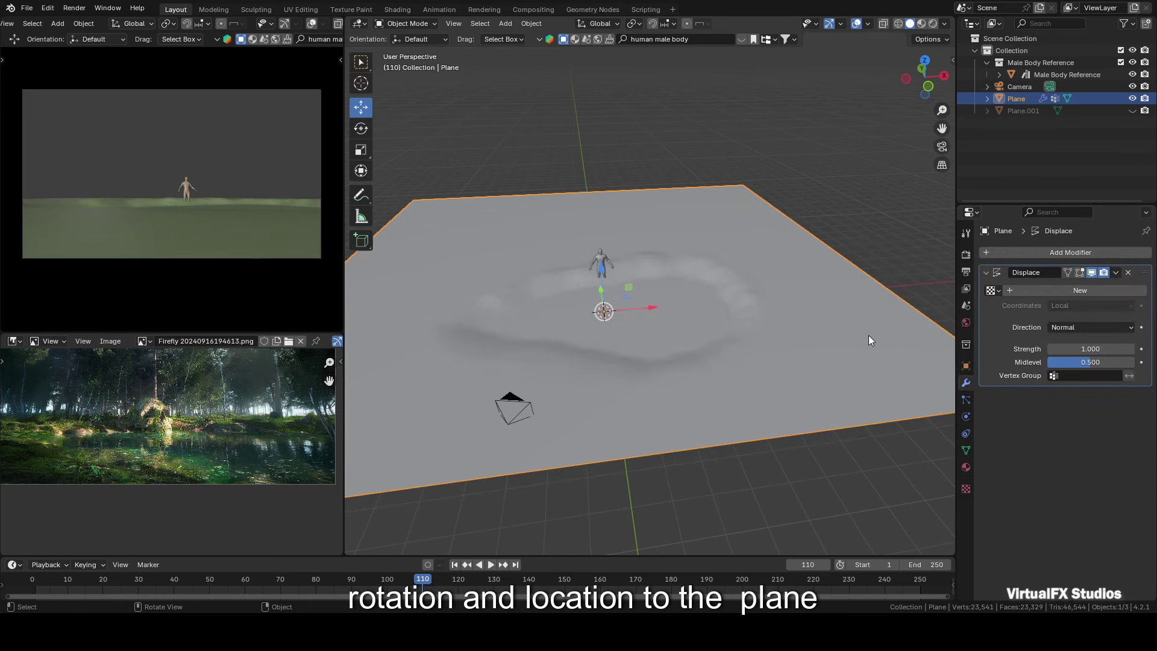
pyautogui.click(1073, 375)
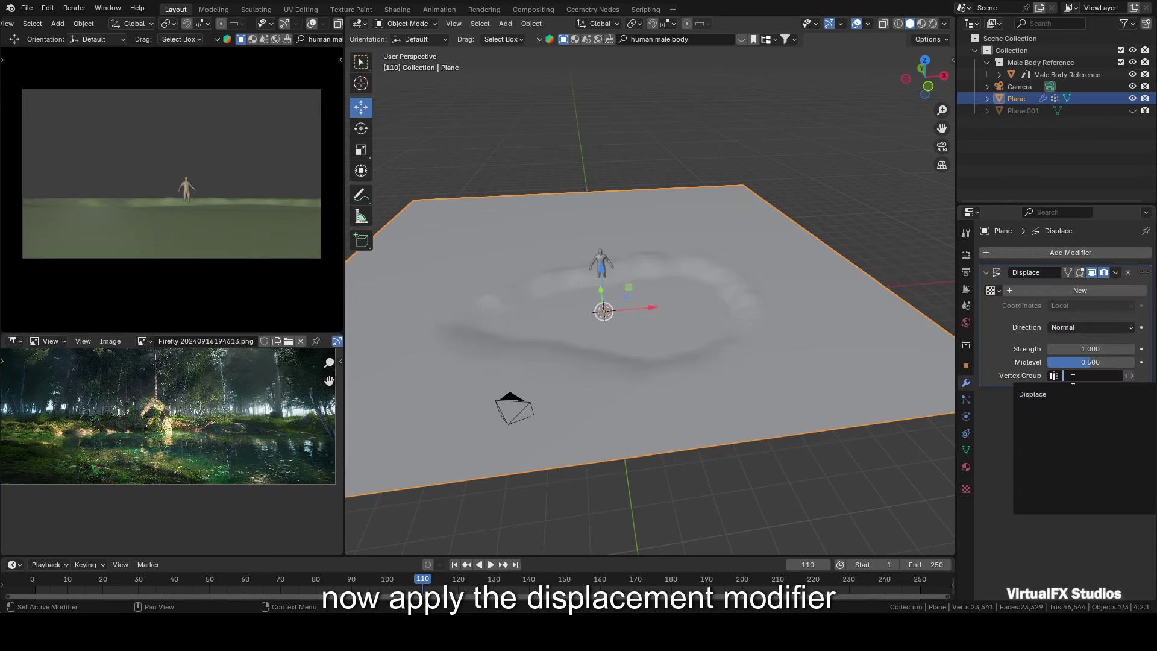
pyautogui.click(1047, 402)
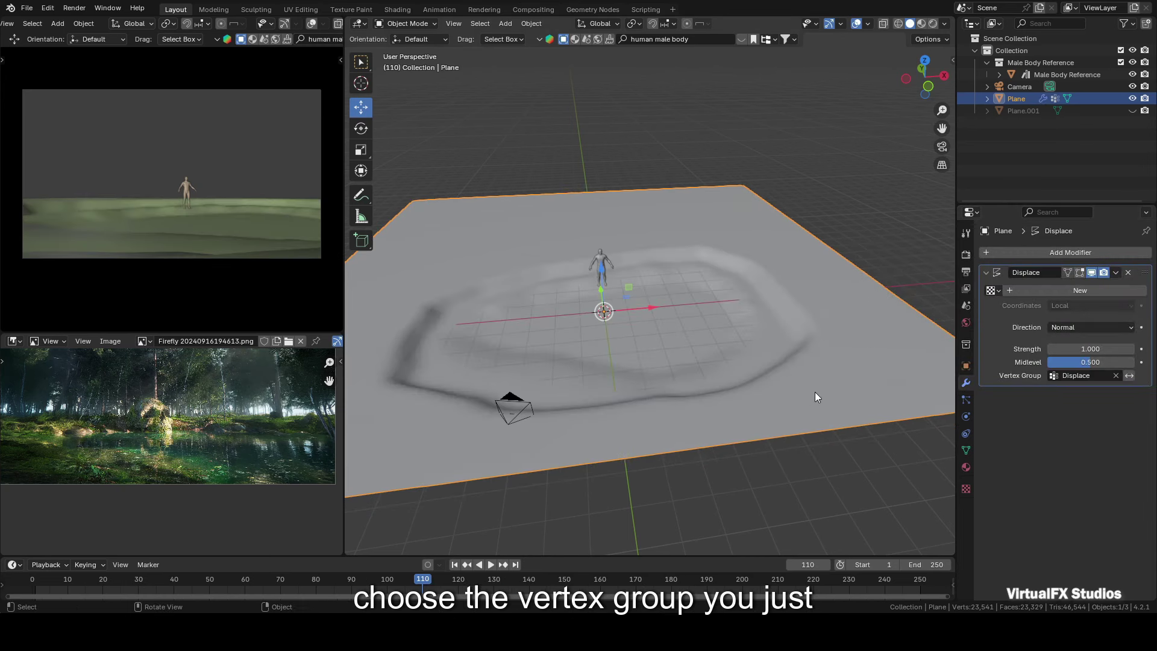
# Give the Displace modifier a new texture of type Clouds with a size of 5.
pyautogui.click(1103, 291)
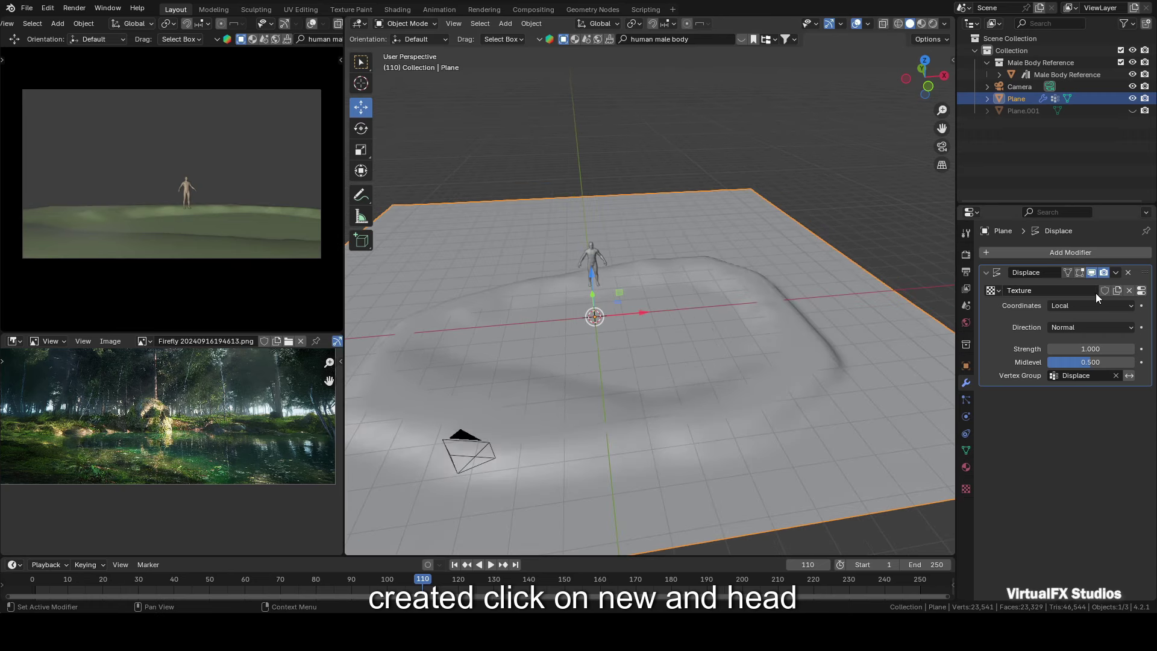
pyautogui.click(1141, 291)
pyautogui.click(1079, 289)
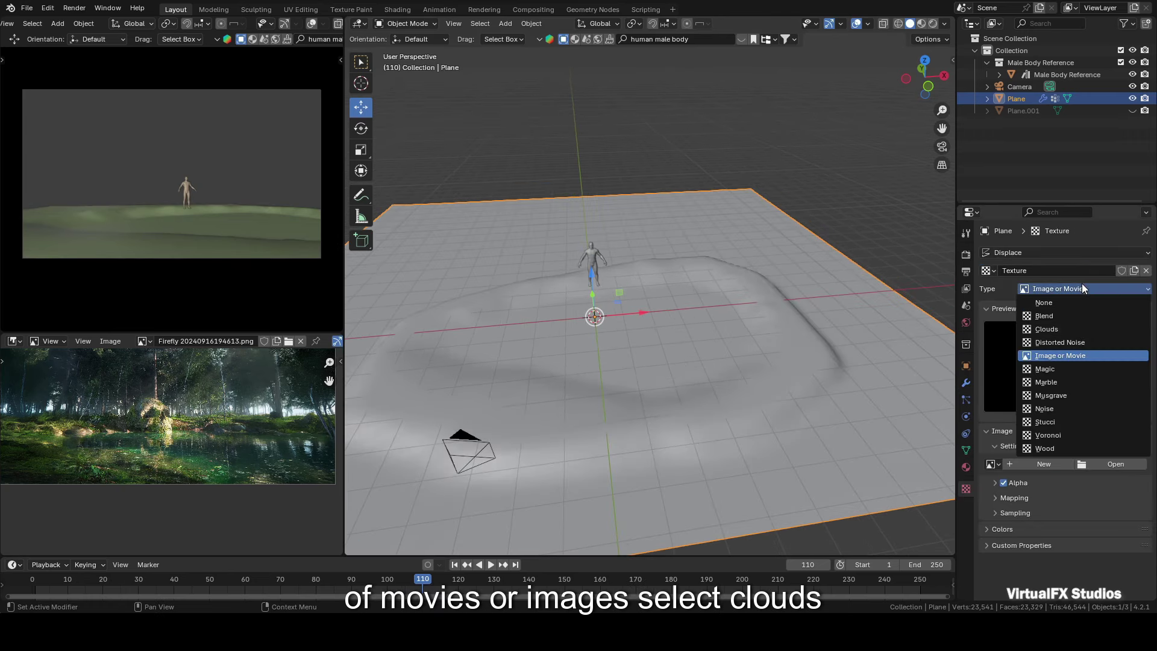
pyautogui.click(1058, 333)
pyautogui.scroll(-1, 844, 274)
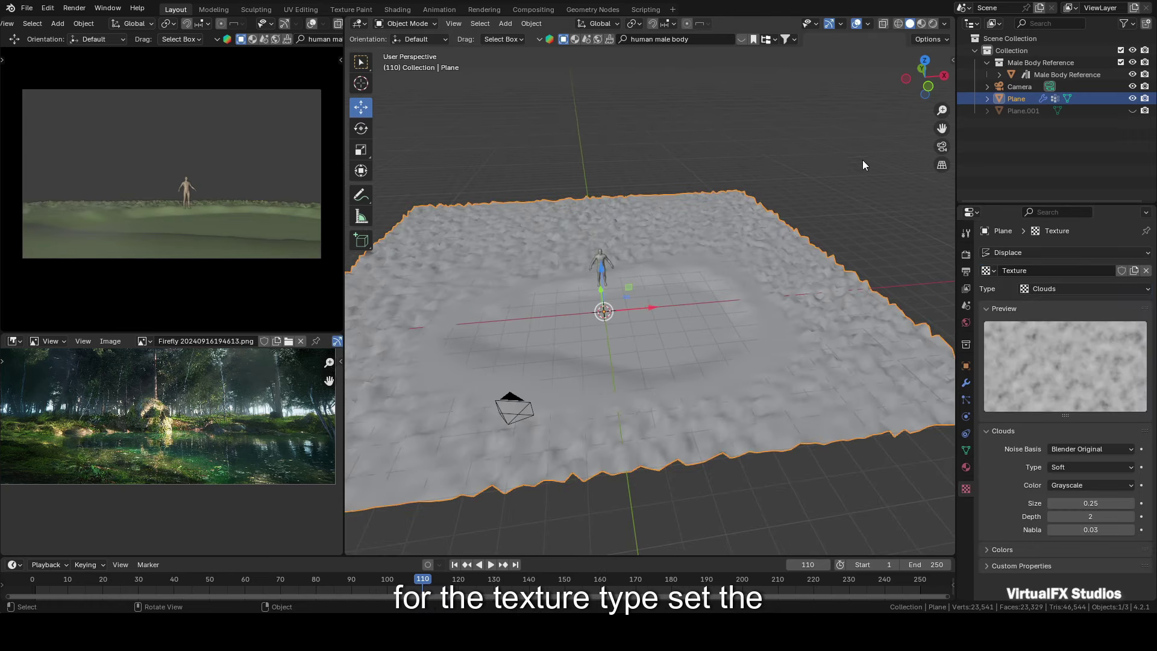
pyautogui.moveTo(920, 72); pyautogui.dragTo(946, 54)
pyautogui.doubleClick(1090, 503)
pyautogui.write('5')
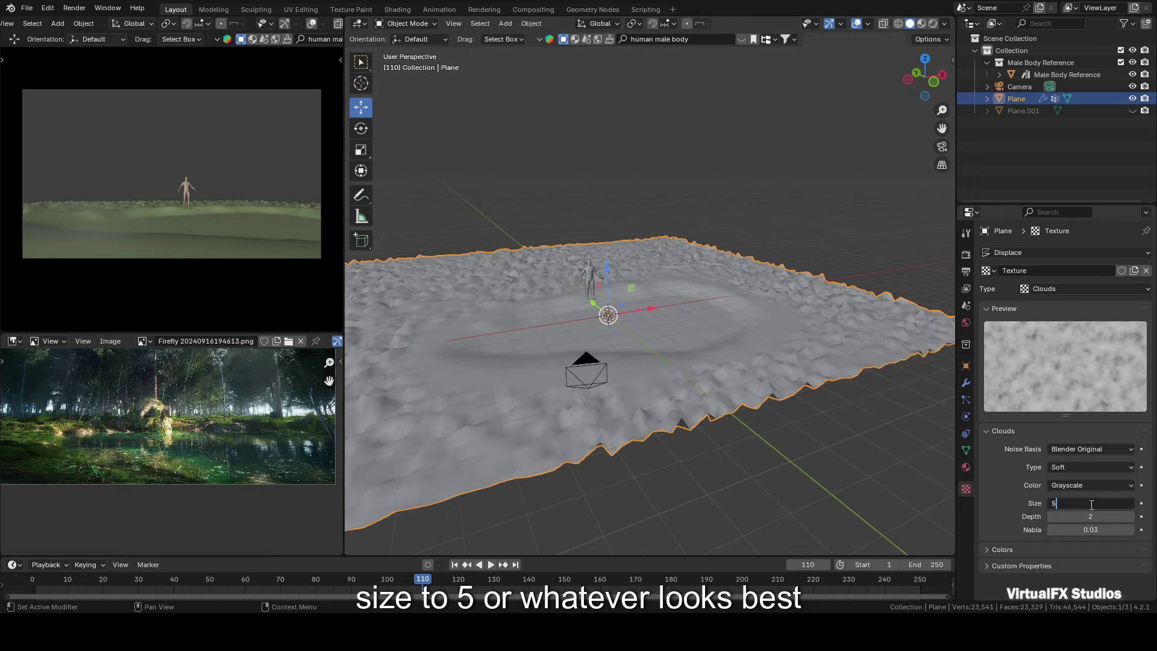
pyautogui.press('Return')
# Lower the ground plane's Displace modifier Midlevel to about 0.255.
pyautogui.click(964, 382)
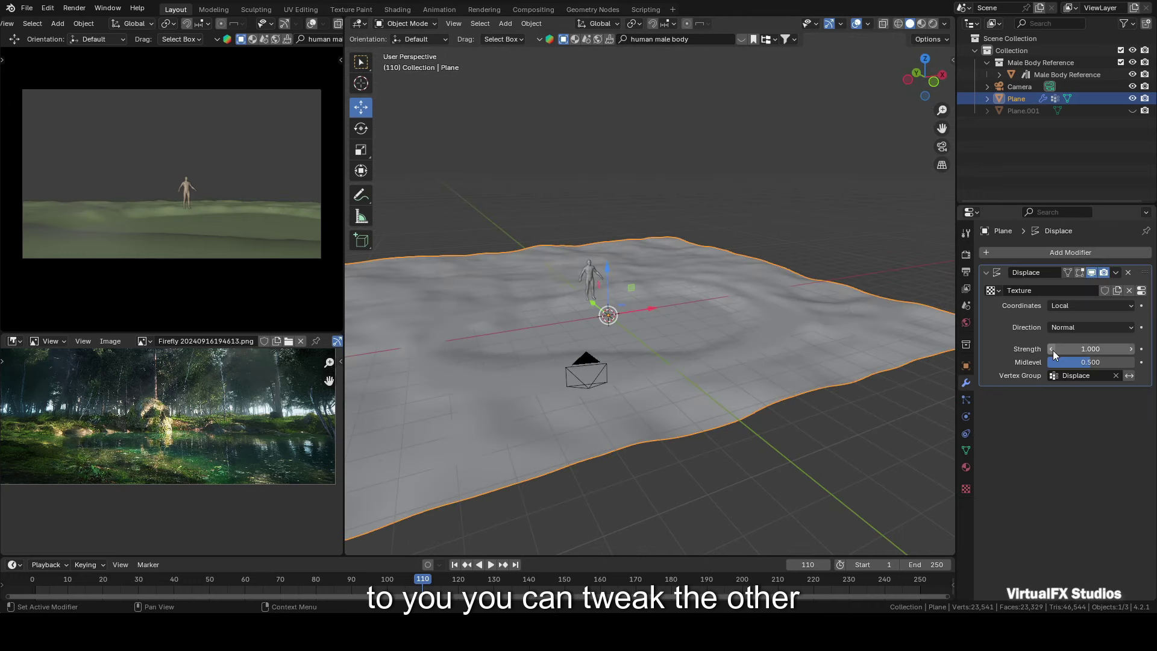
pyautogui.moveTo(1089, 364); pyautogui.dragTo(1046, 363)
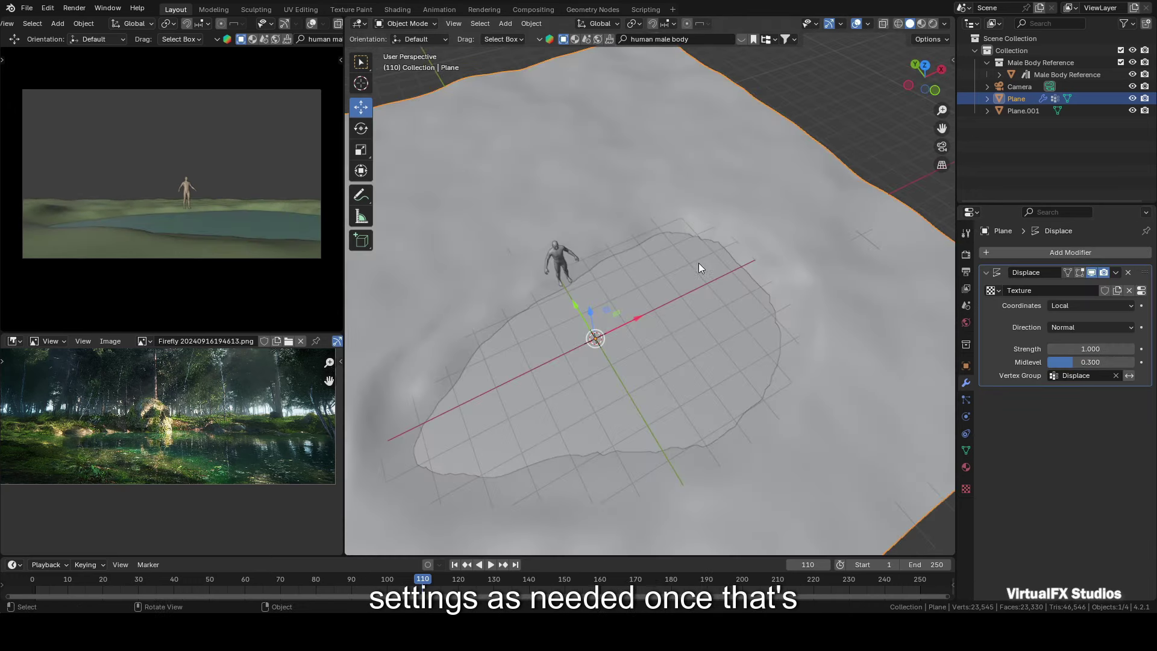
pyautogui.scroll(-2, 784, 198)
# Scale the imported skull uniformly to about 0.147.
pyautogui.moveTo(881, 78); pyautogui.dragTo(825, 158, button='middle')
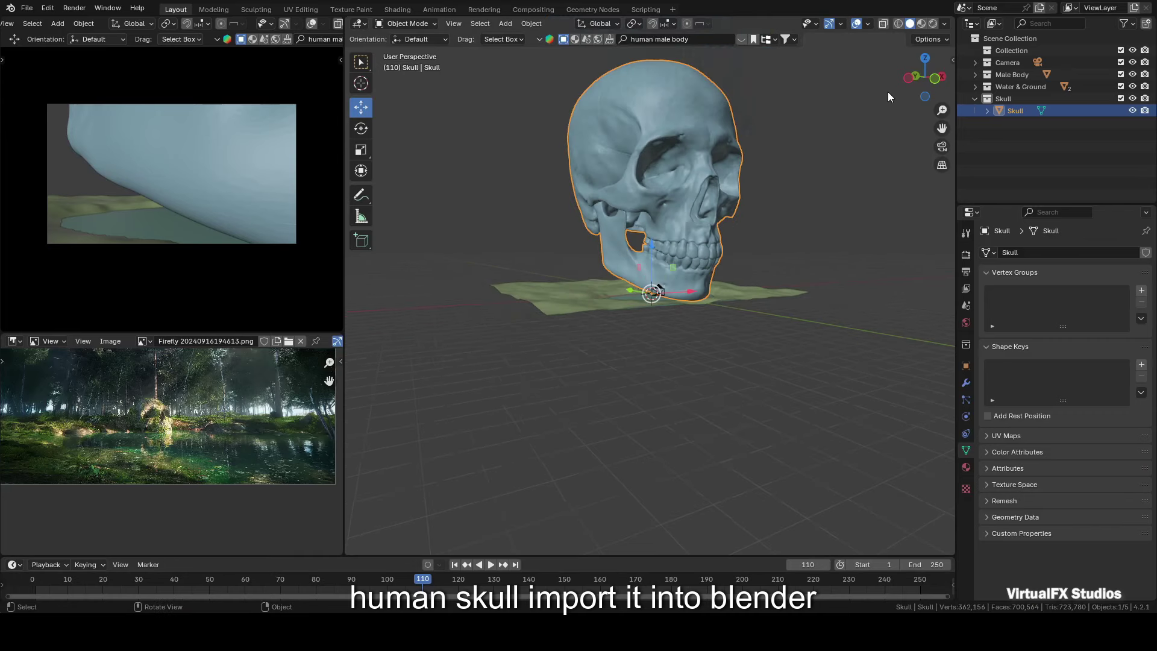
pyautogui.press('s')
pyautogui.click(722, 293)
pyautogui.moveTo(925, 77); pyautogui.dragTo(1085, 79)
pyautogui.scroll(6, 919, 115)
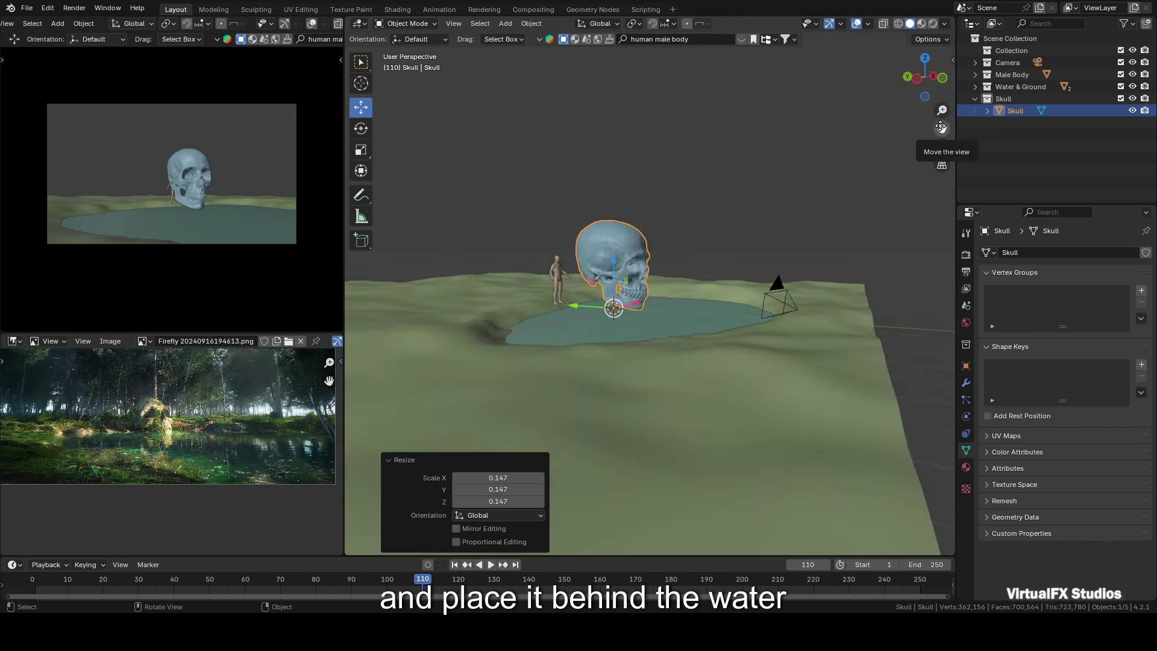
# Move the skull about 2.42 m along Y to the far bank of the pond and tilt it backward.
pyautogui.moveTo(942, 128); pyautogui.dragTo(1067, 148)
pyautogui.moveTo(698, 324); pyautogui.dragTo(626, 319)
pyautogui.click(625, 319)
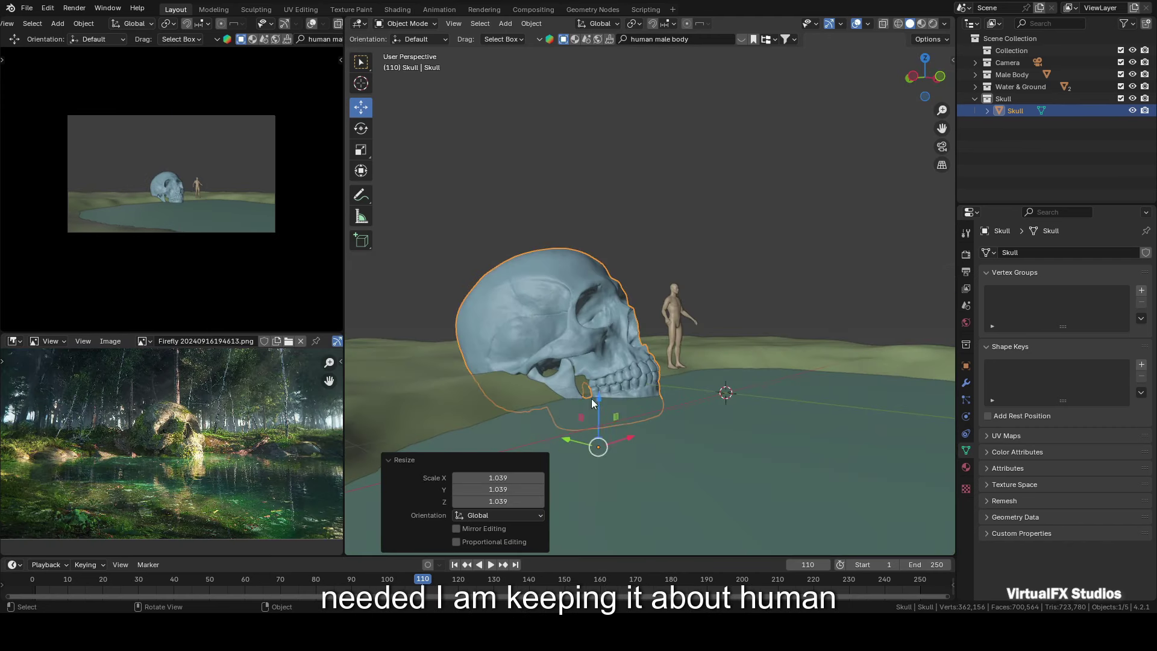
pyautogui.press('r')
pyautogui.click(595, 338)
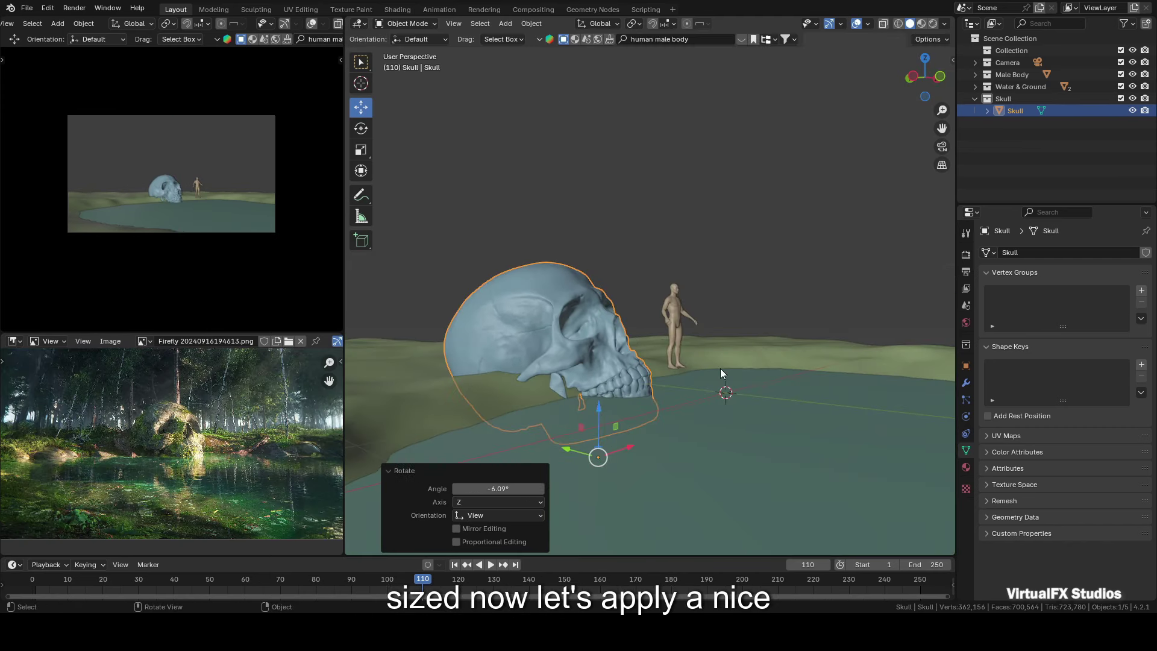
# Switch to the ambientCG website and look over the Rock 030 material page.
pyautogui.moveTo(925, 77); pyautogui.dragTo(838, 83)
pyautogui.scroll(-4, 229, 239)
pyautogui.scroll(4, 229, 237)
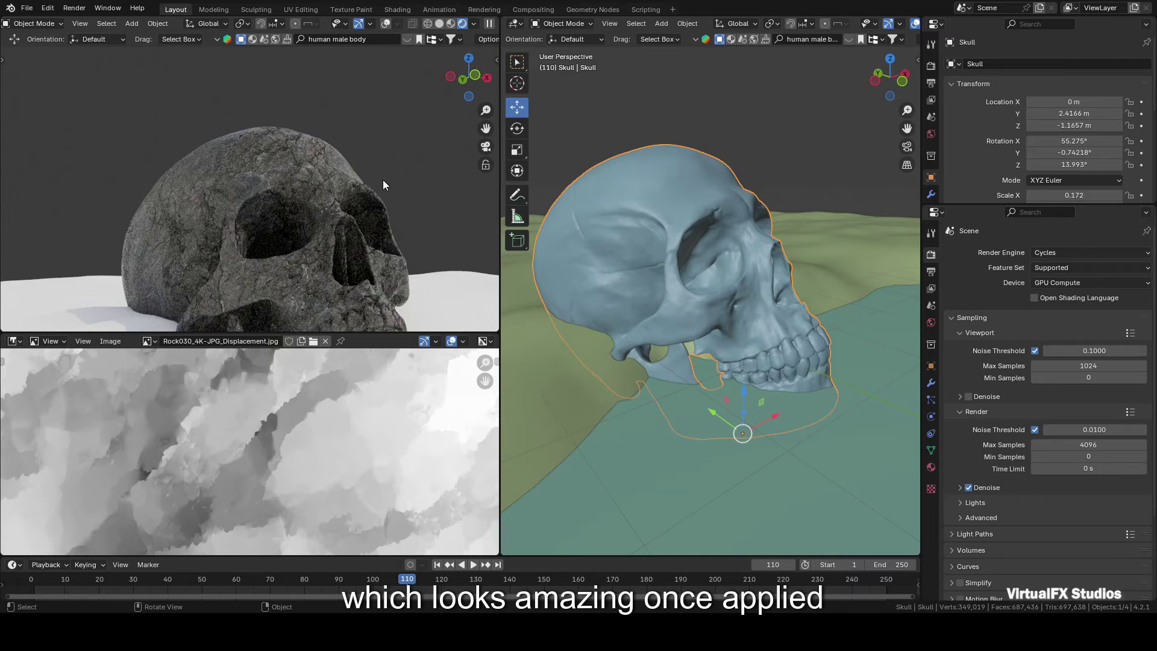
pyautogui.scroll(3, 382, 180)
pyautogui.scroll(-2, 382, 179)
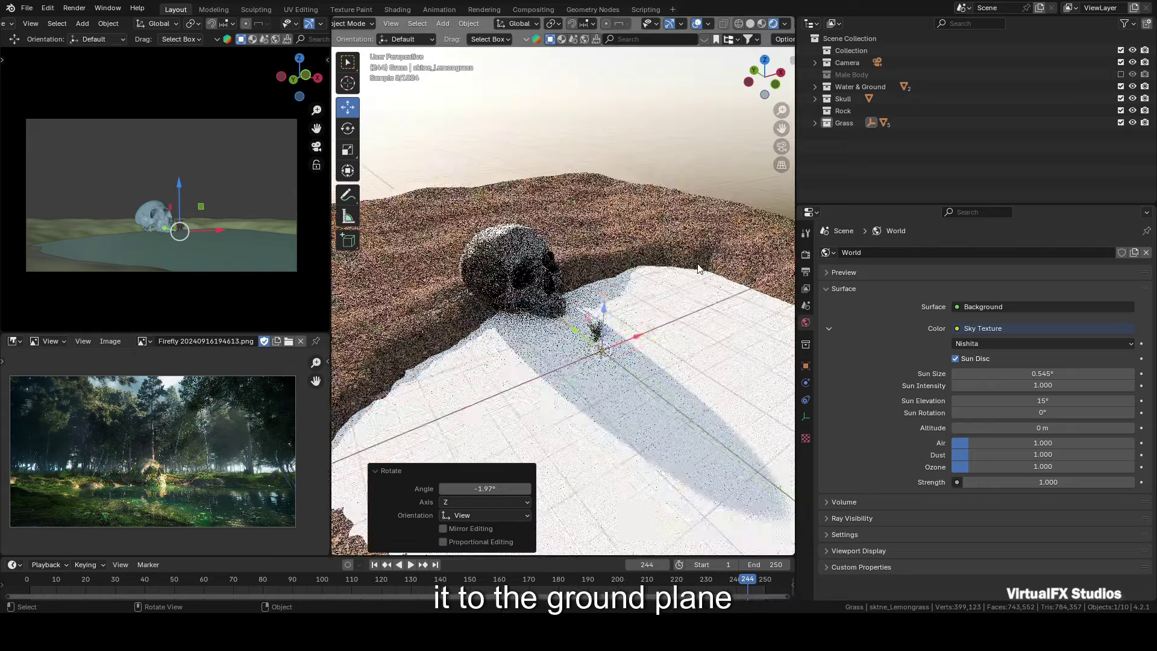
# Examine the imported lemongrass clump on the water plane near the skull from close up.
pyautogui.scroll(2, 697, 263)
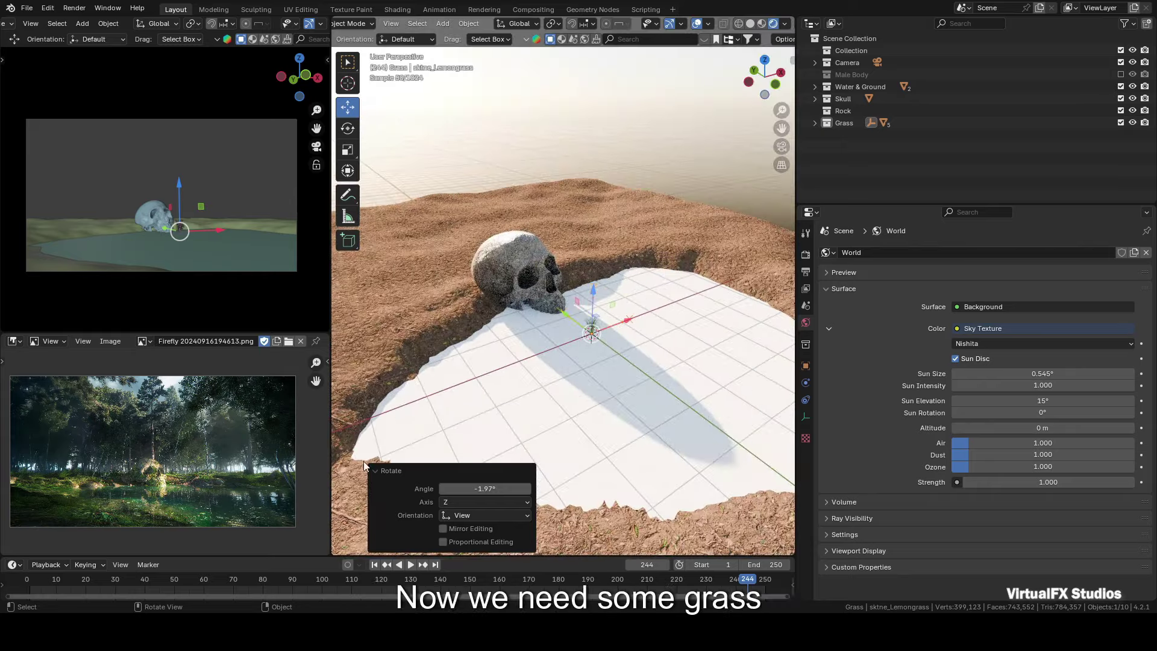
pyautogui.click(376, 470)
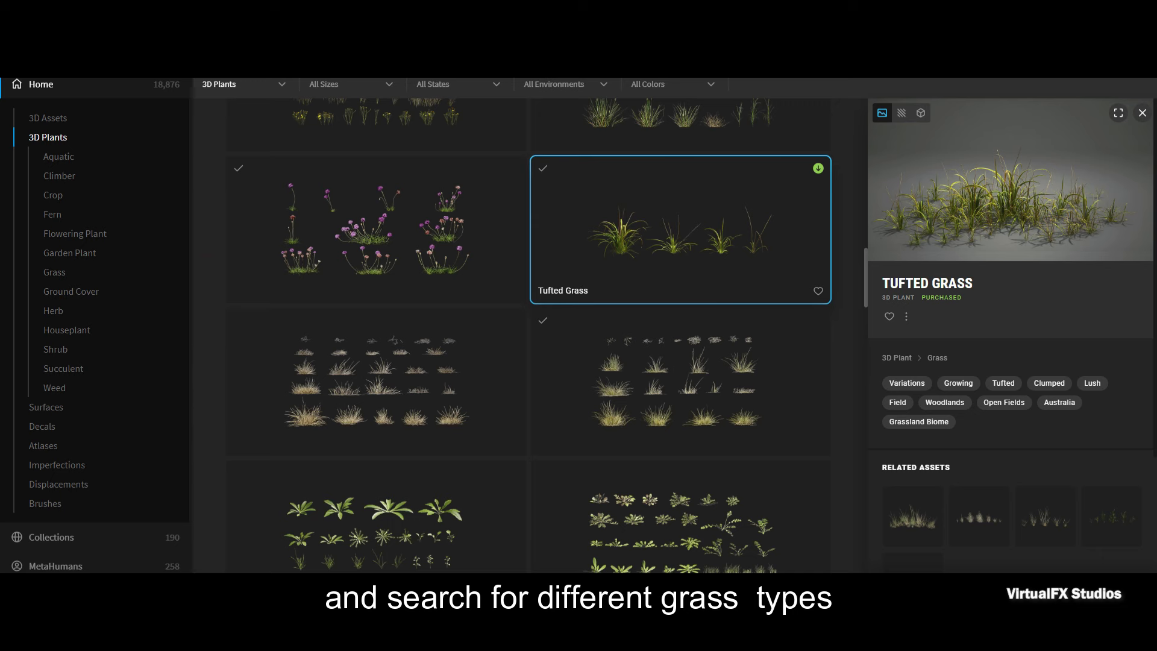
pyautogui.press('Up')
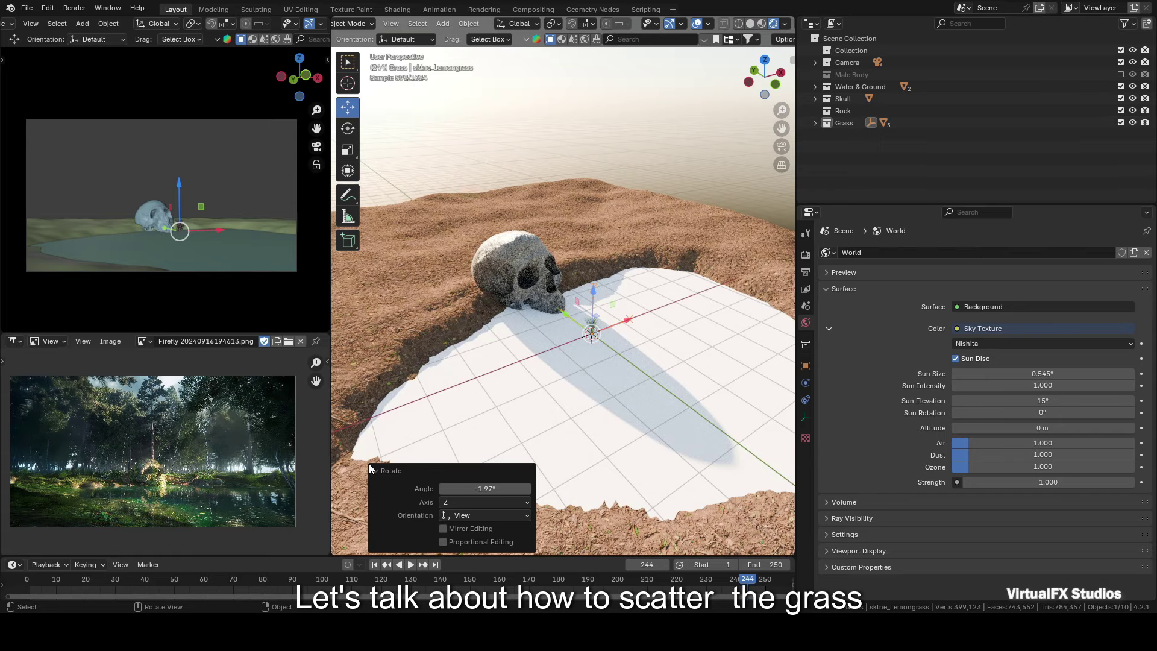
pyautogui.click(373, 470)
pyautogui.press('KP_Decimal')
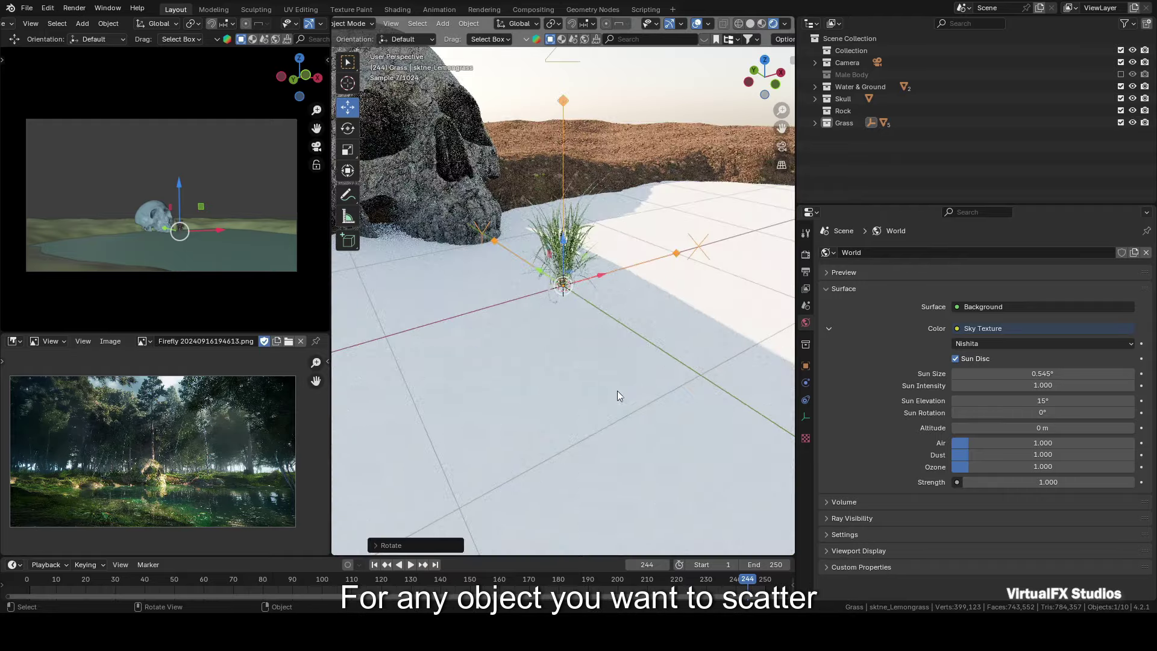
pyautogui.scroll(3, 623, 159)
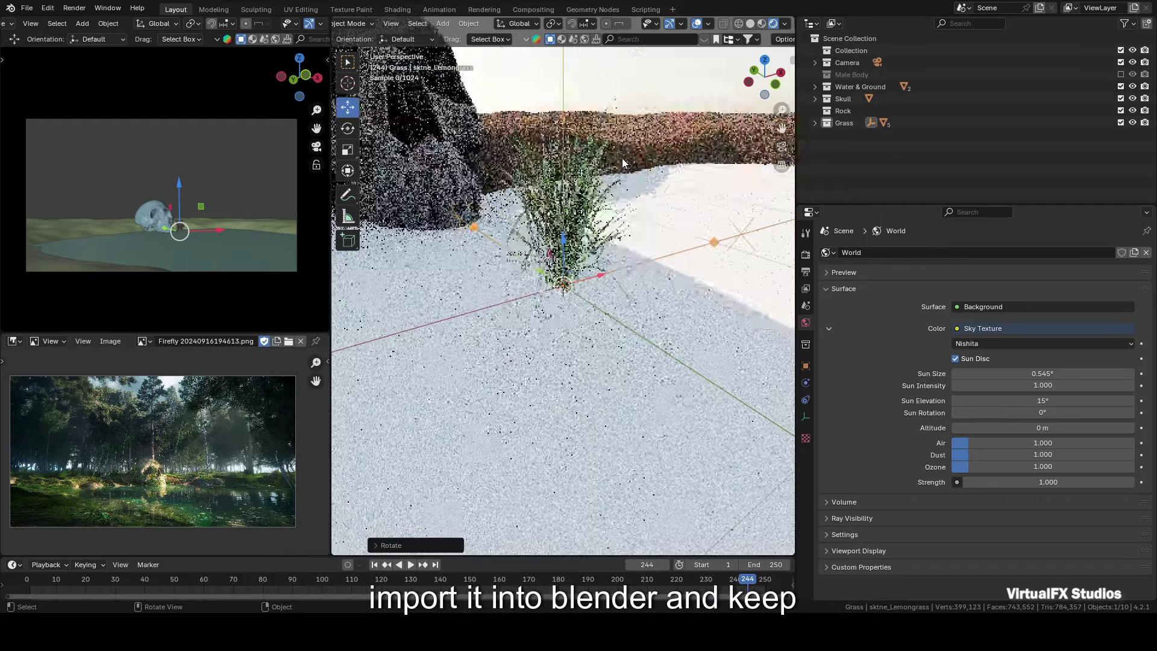
pyautogui.scroll(-5, 623, 164)
pyautogui.keyDown('shift'); pyautogui.moveTo(774, 70); pyautogui.dragTo(754, 161, button='middle'); pyautogui.keyUp('shift')
pyautogui.scroll(3, 588, 290)
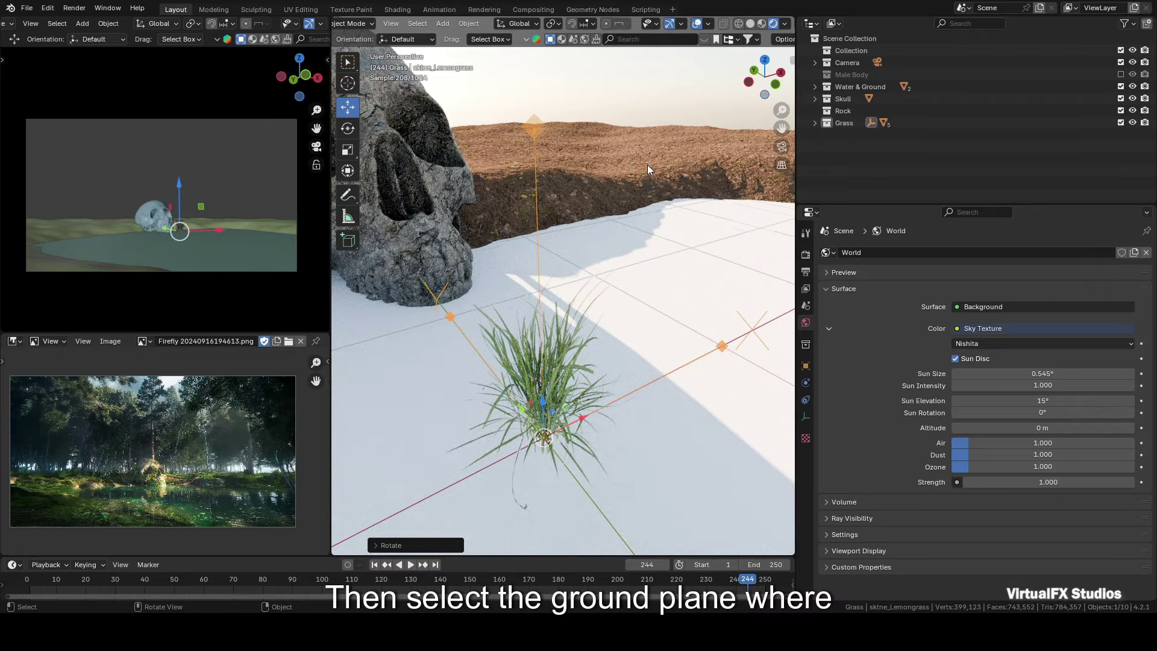
# Add a particle system to the ground plane, set it to Hair and enable its Advanced option.
pyautogui.scroll(-3, 596, 162)
pyautogui.click(595, 162)
pyautogui.scroll(-1, 668, 285)
pyautogui.click(806, 399)
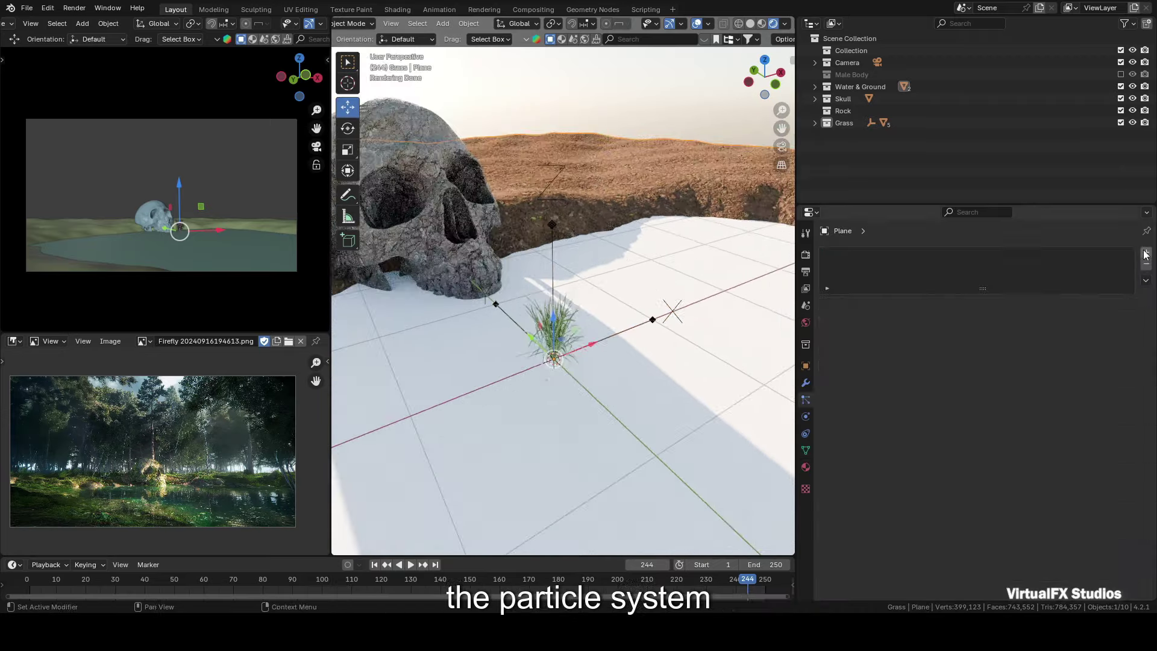
pyautogui.click(1147, 252)
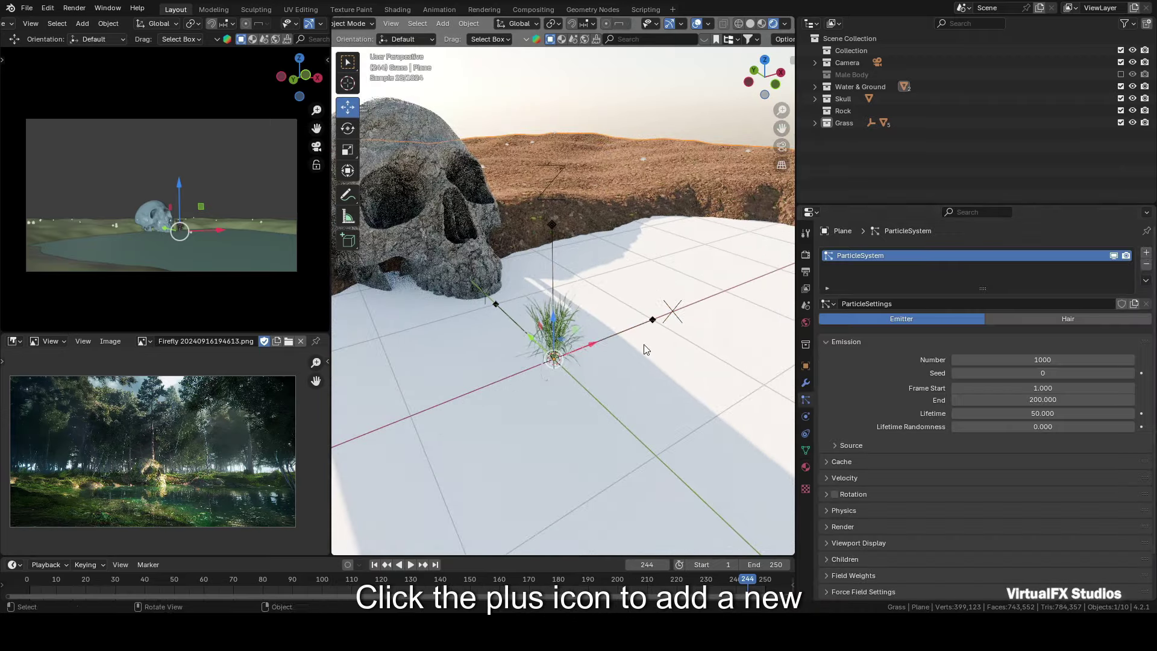
pyautogui.scroll(-5, 644, 345)
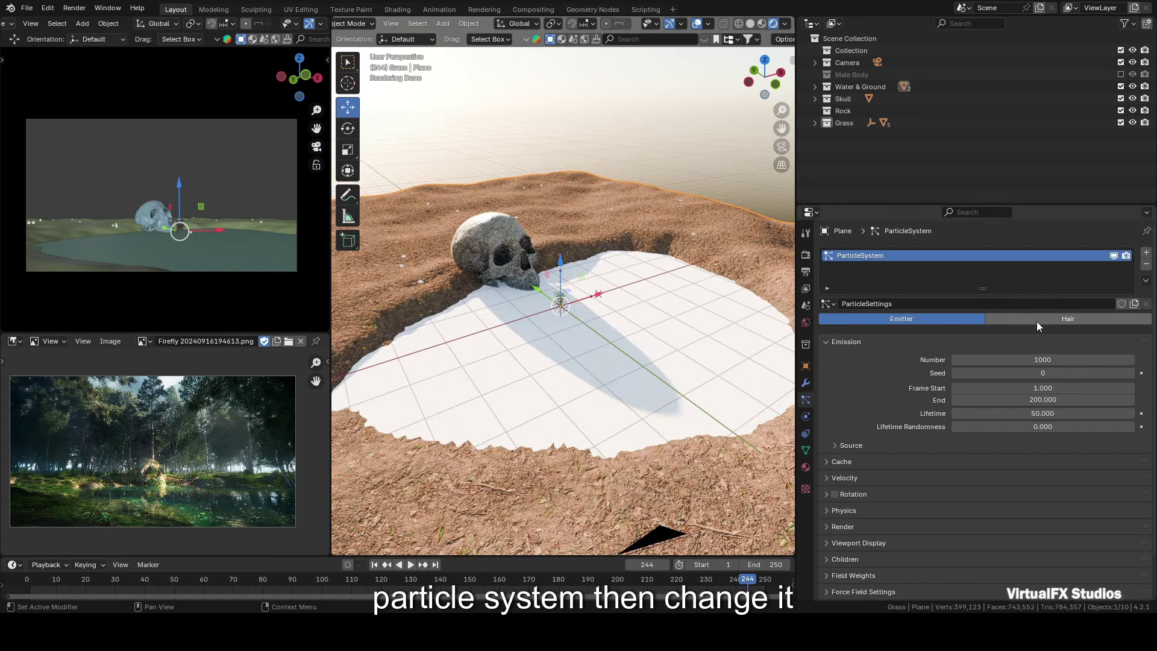
pyautogui.click(1065, 321)
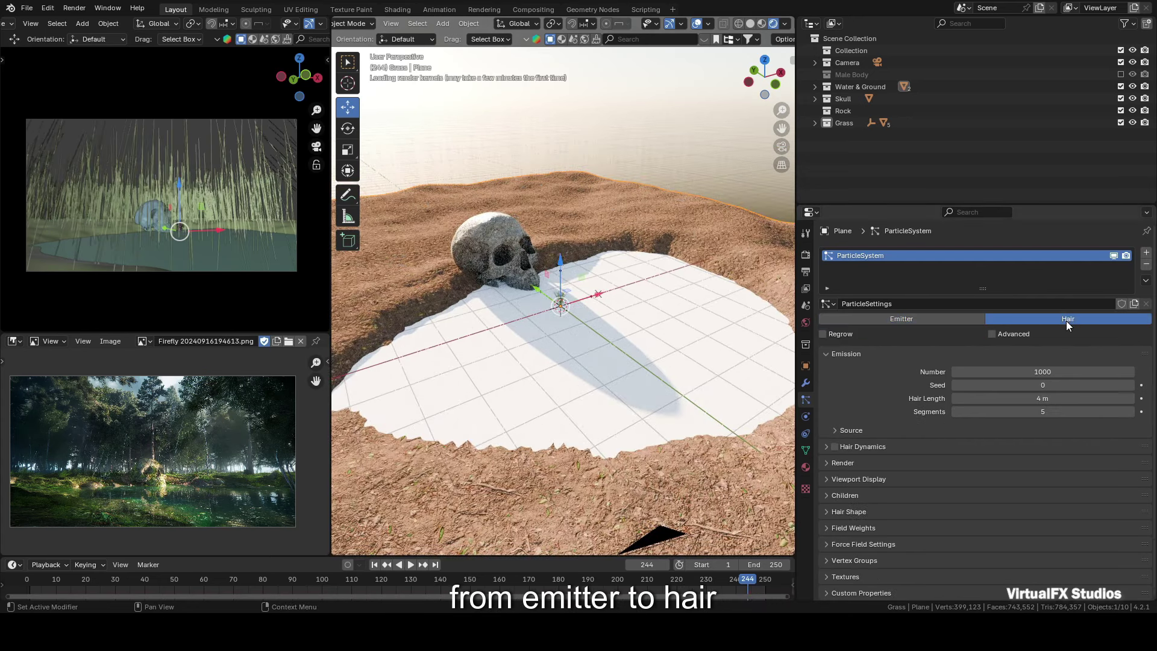
pyautogui.click(991, 333)
# Render the ground plane's hair particles as a Collection, with Grass as the instance collection.
pyautogui.scroll(-2, 885, 446)
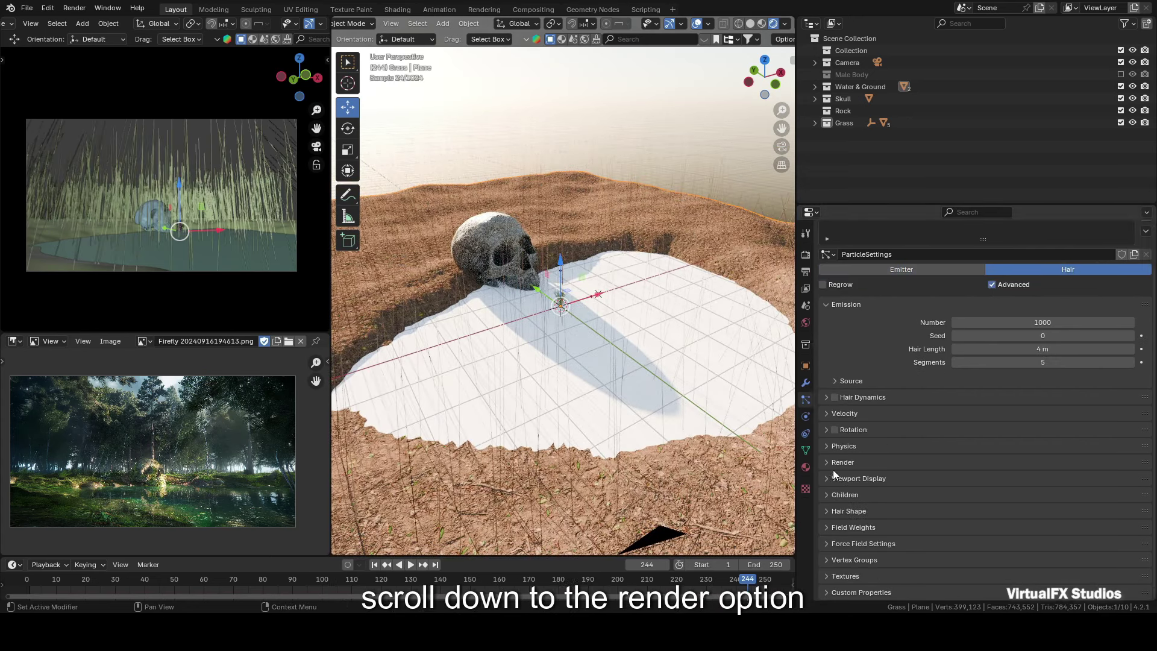
pyautogui.click(834, 462)
pyautogui.scroll(-4, 833, 467)
pyautogui.click(1025, 385)
pyautogui.click(984, 438)
pyautogui.scroll(-2, 989, 440)
pyautogui.click(1024, 424)
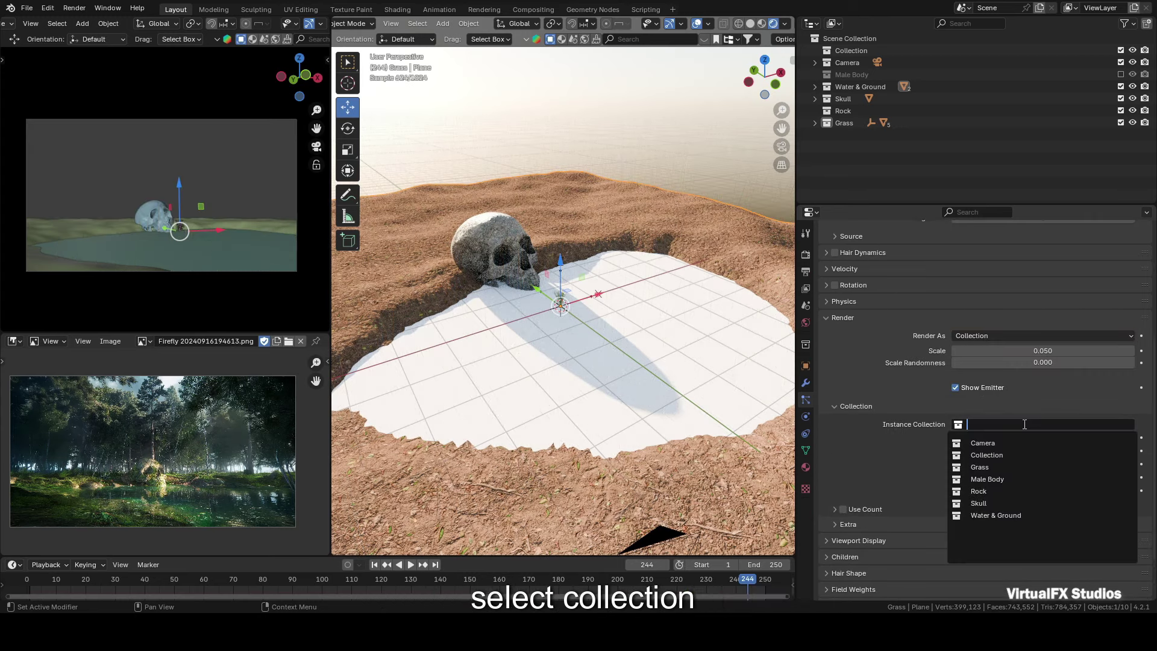
pyautogui.click(1024, 468)
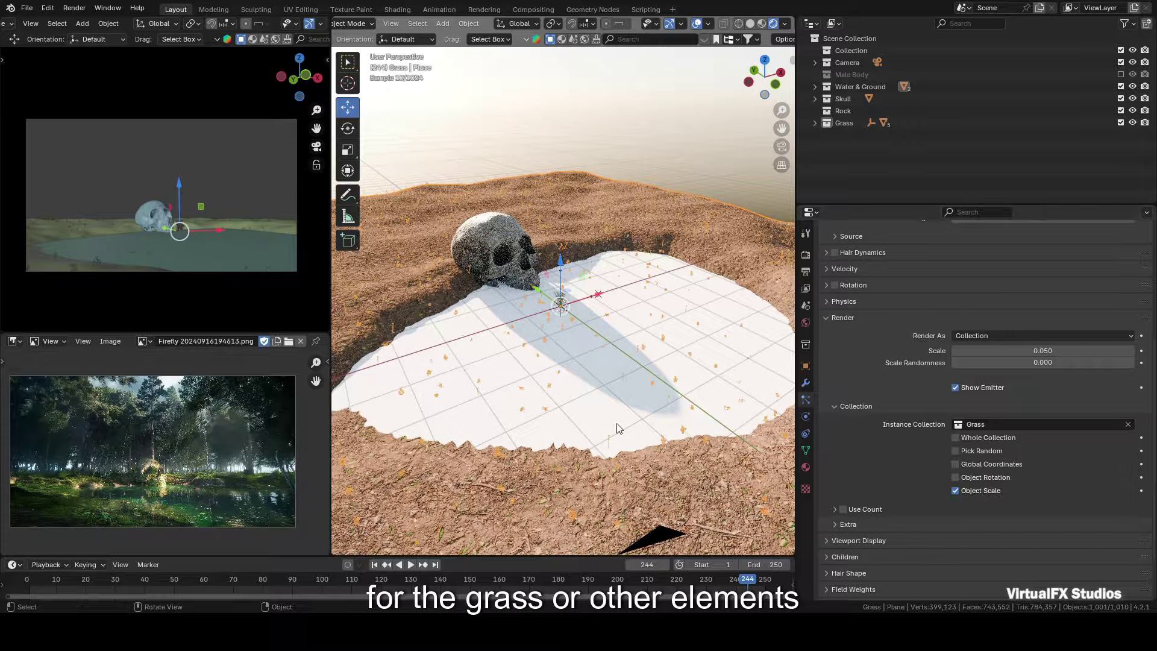
# Restrict the ground plane's grass particle density to the Displace vertex group.
pyautogui.scroll(-3, 614, 438)
pyautogui.scroll(-6, 940, 460)
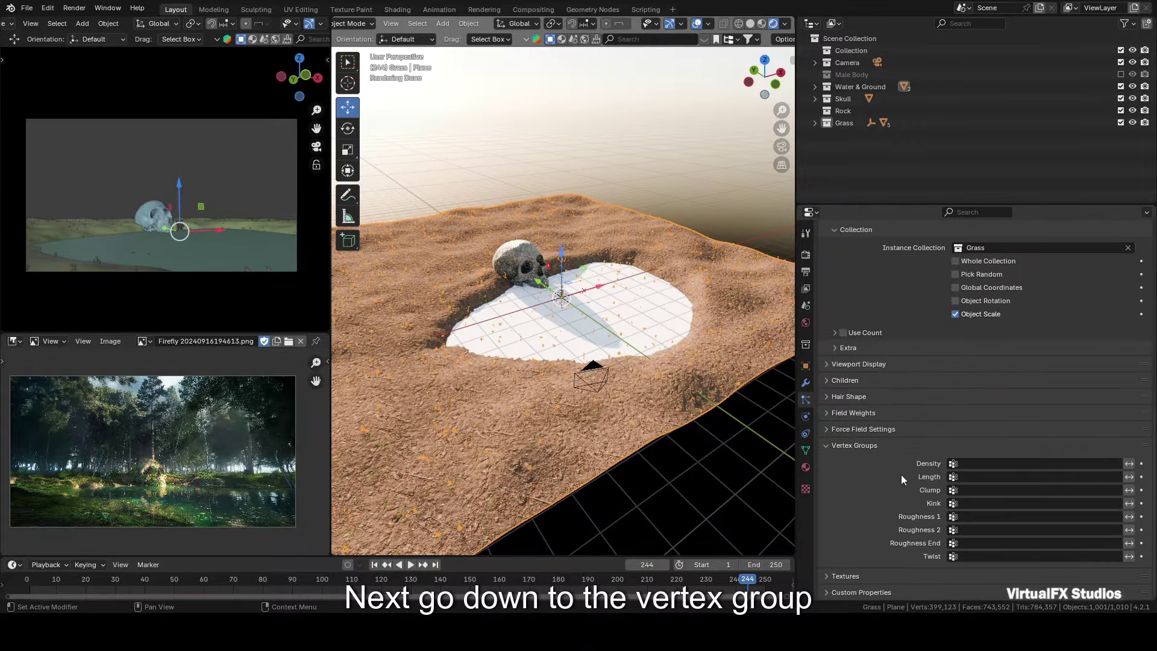
pyautogui.click(964, 463)
pyautogui.click(965, 482)
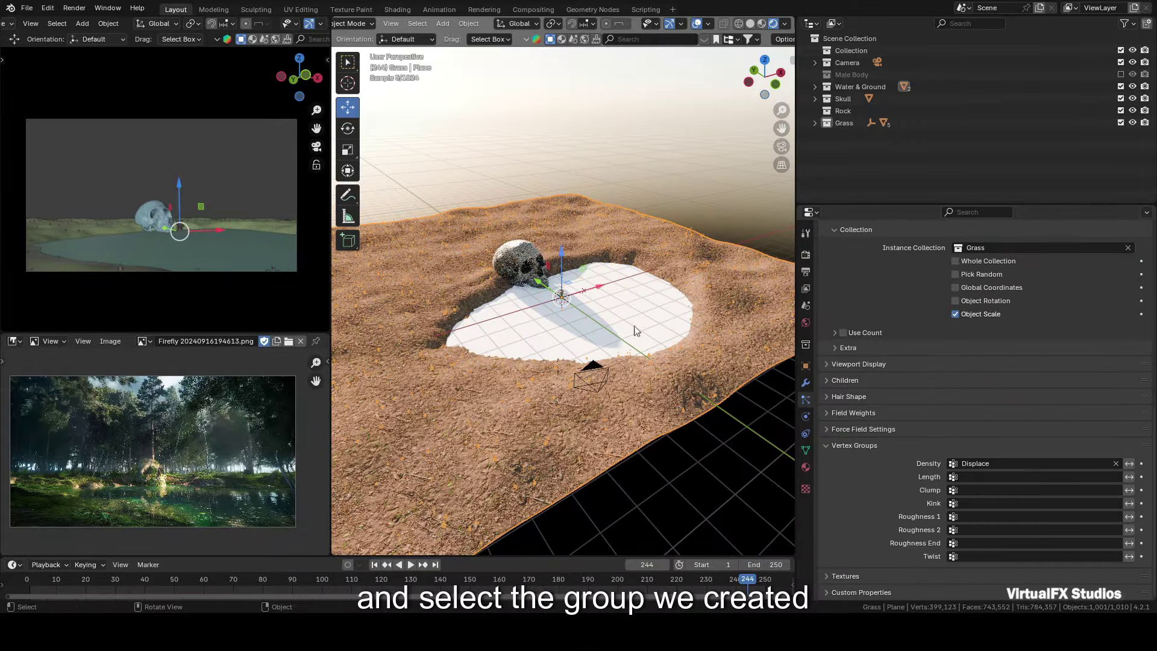
pyautogui.scroll(5, 692, 220)
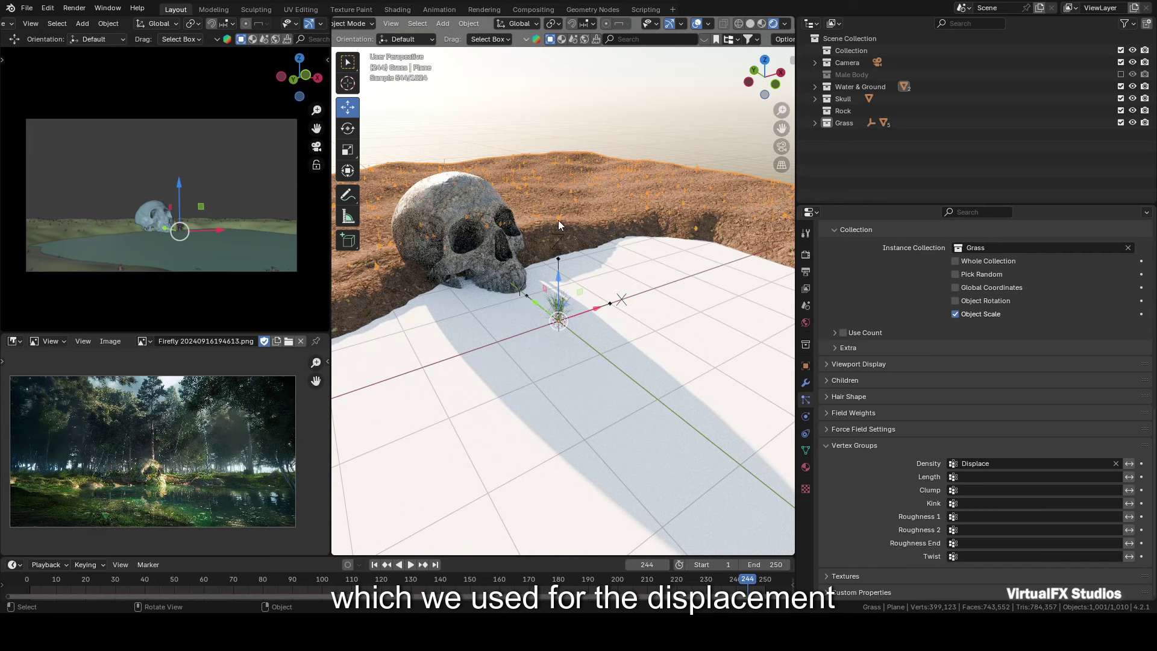
# Switch the working viewport to solid shading and set the grass particles' render scale to 0.2.
pyautogui.click(751, 24)
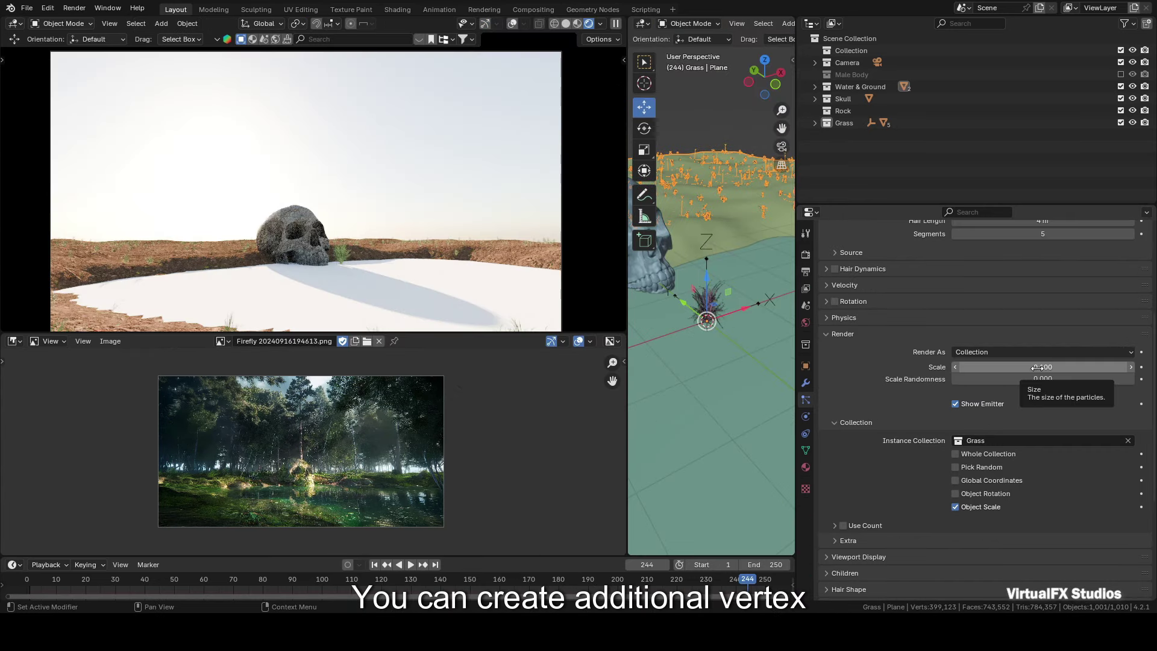
pyautogui.click(1036, 367)
pyautogui.write('0.2')
pyautogui.press('Return')
pyautogui.scroll(-2, 428, 203)
pyautogui.scroll(10, 899, 312)
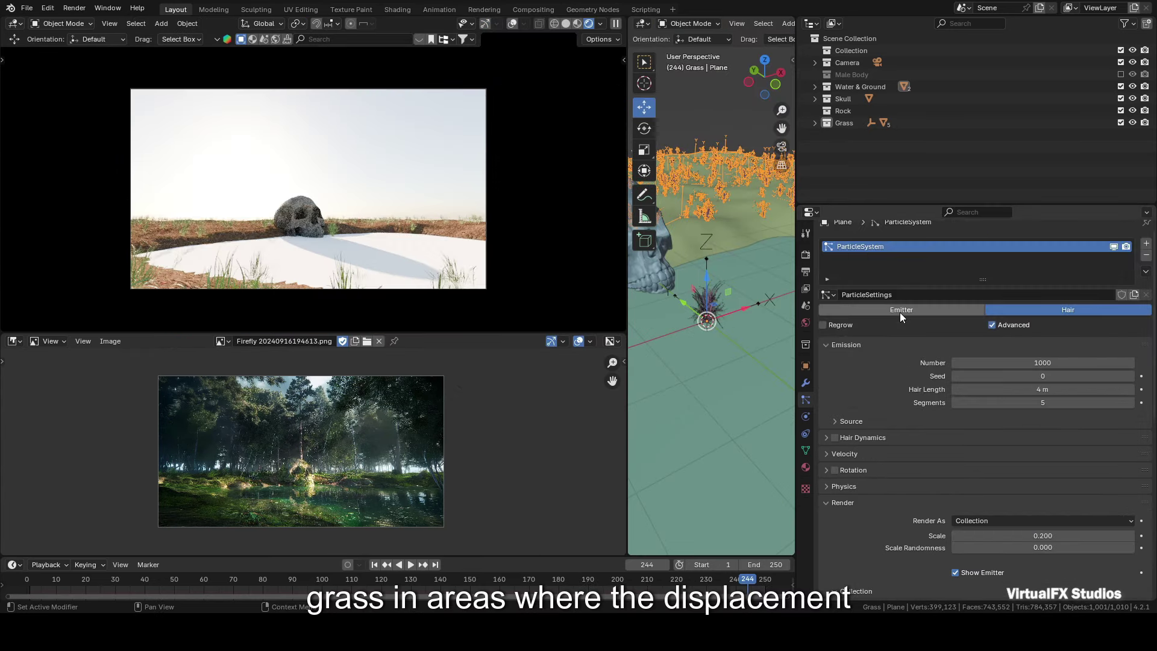
# Enable Simple children for the ground's grass particles and check the denser grass around the skull up close.
pyautogui.scroll(-12, 934, 363)
pyautogui.scroll(-6, 907, 356)
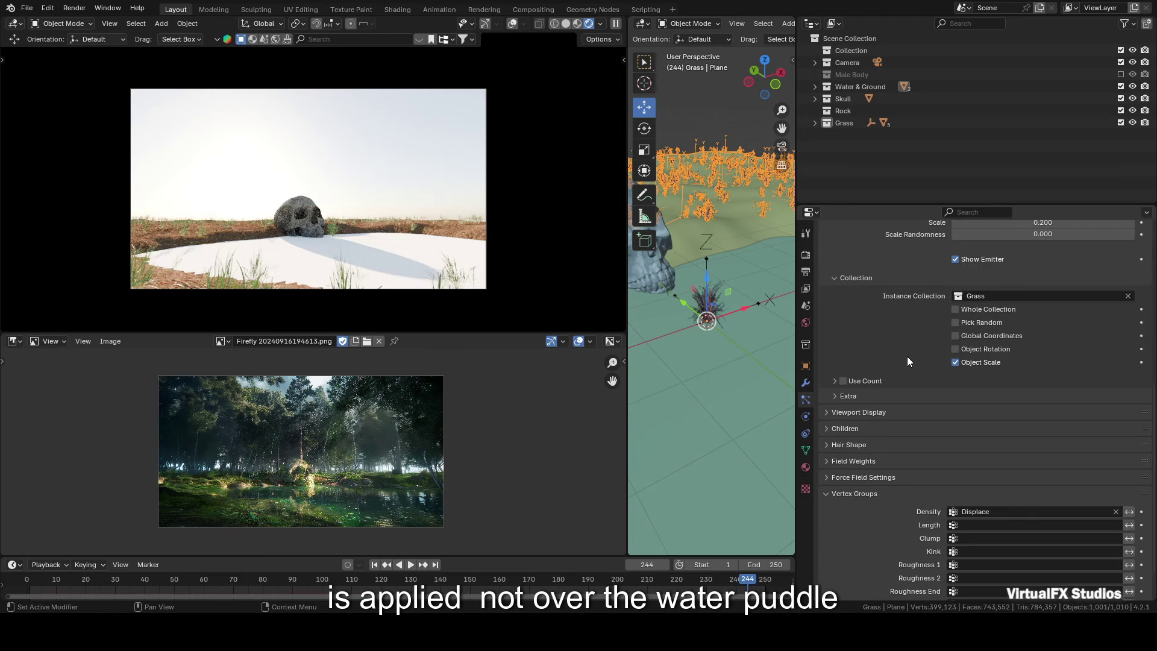
pyautogui.click(831, 380)
pyautogui.scroll(-1, 946, 371)
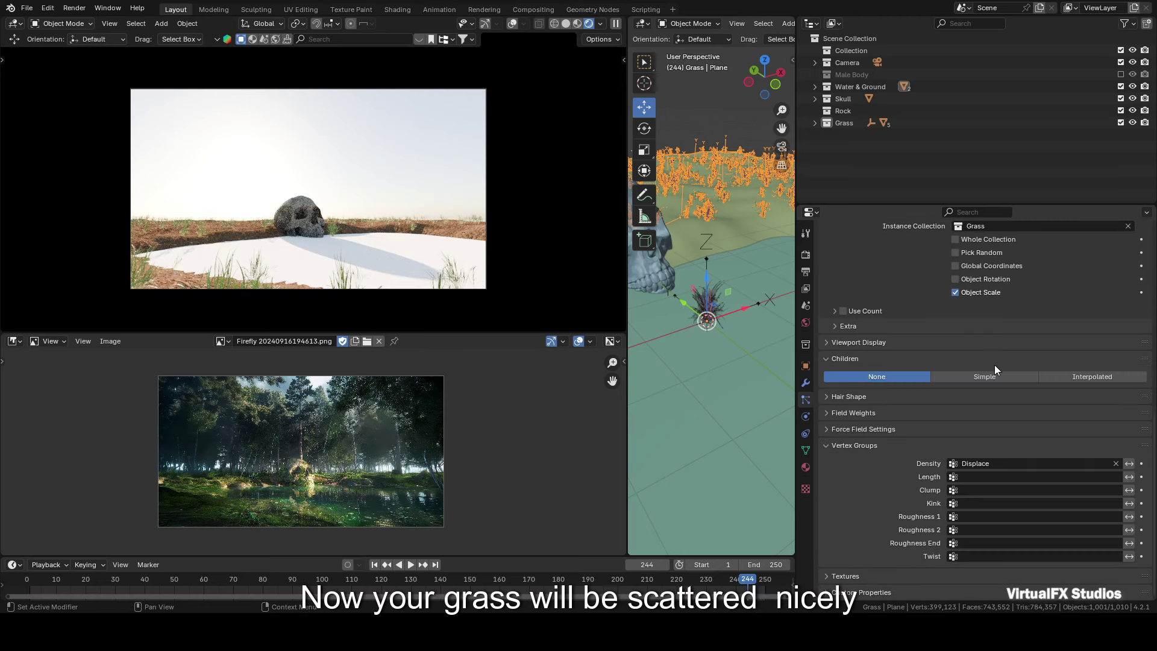
pyautogui.click(997, 377)
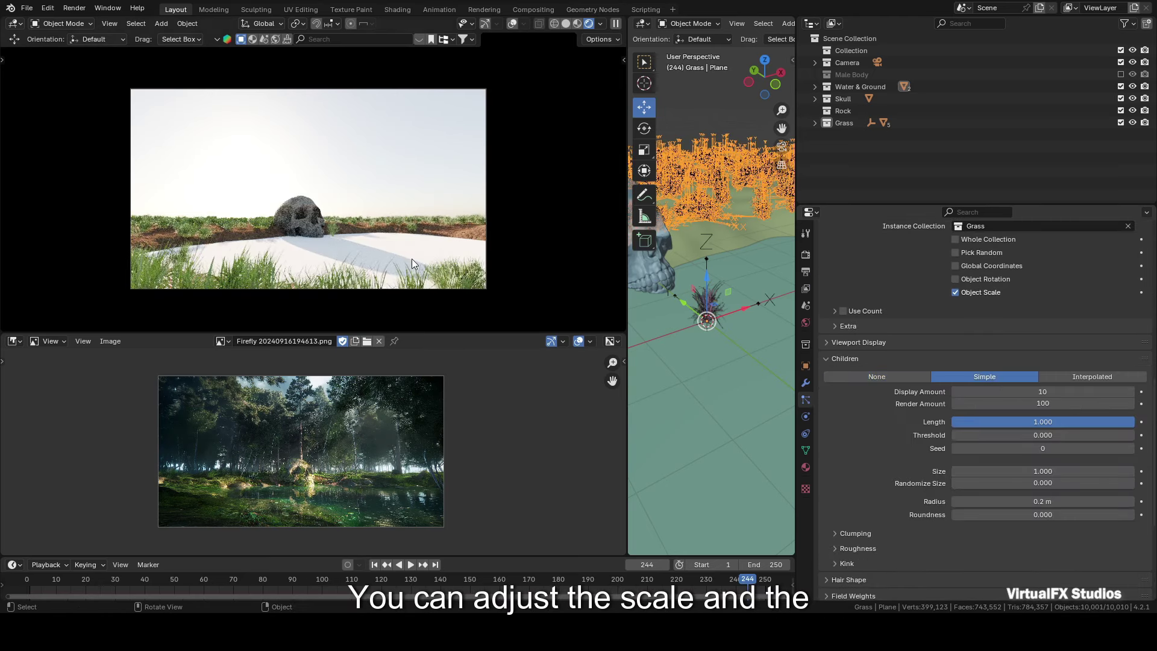
pyautogui.scroll(2, 354, 233)
pyautogui.moveTo(453, 197); pyautogui.dragTo(517, 174, button='middle')
pyautogui.scroll(-4, 517, 174)
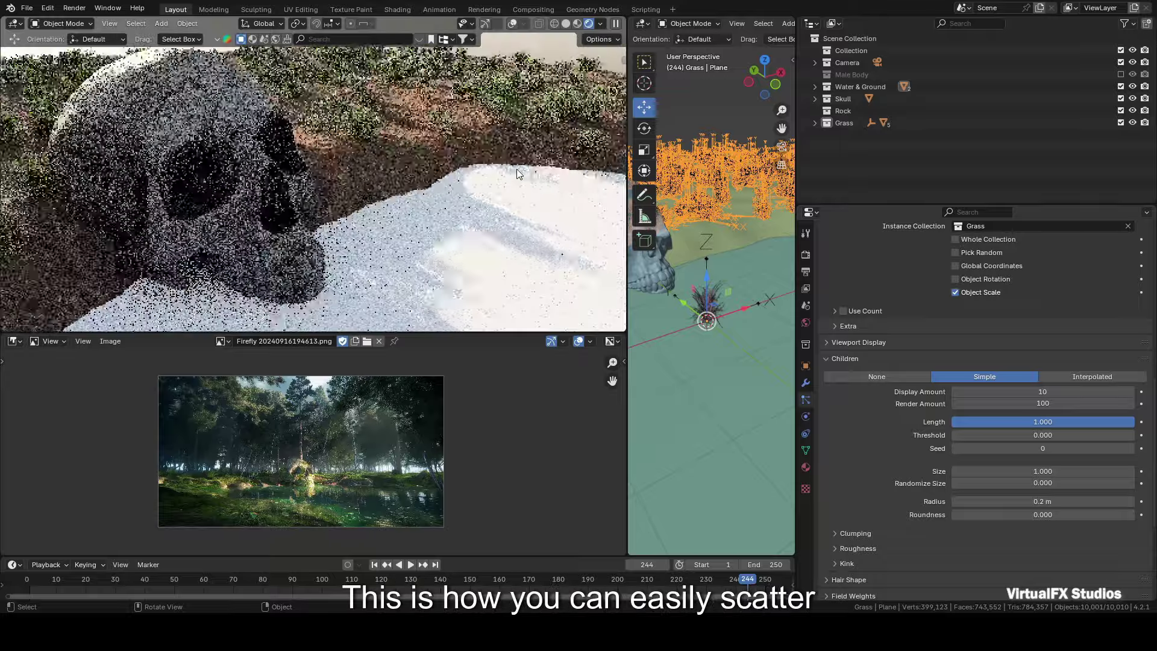
pyautogui.scroll(-7, 517, 173)
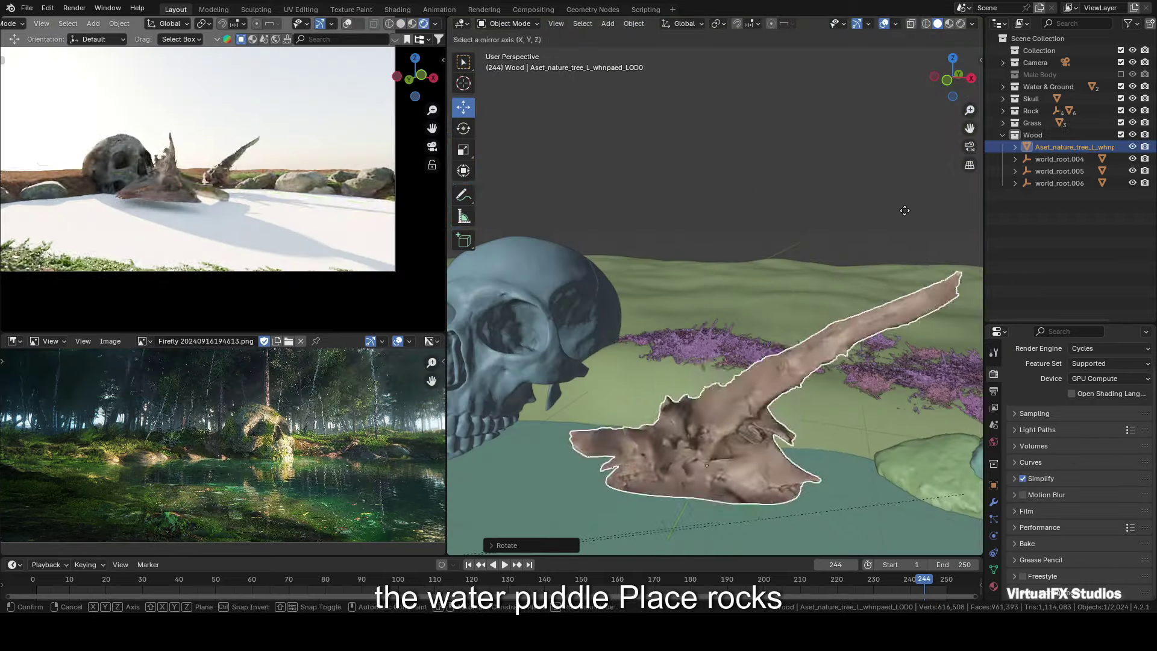
# Adjust the height of the rock at the pond's edge and of the mirrored tree root beside the skull.
pyautogui.press('z')
pyautogui.press('Return')
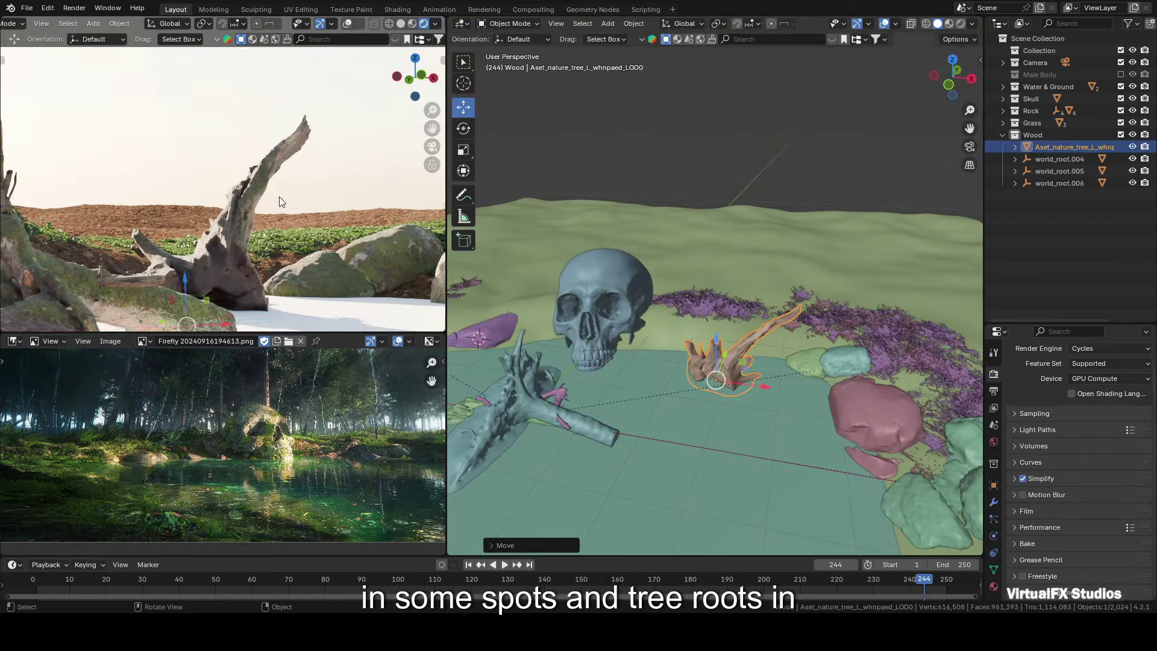
pyautogui.press('g')
pyautogui.press('z')
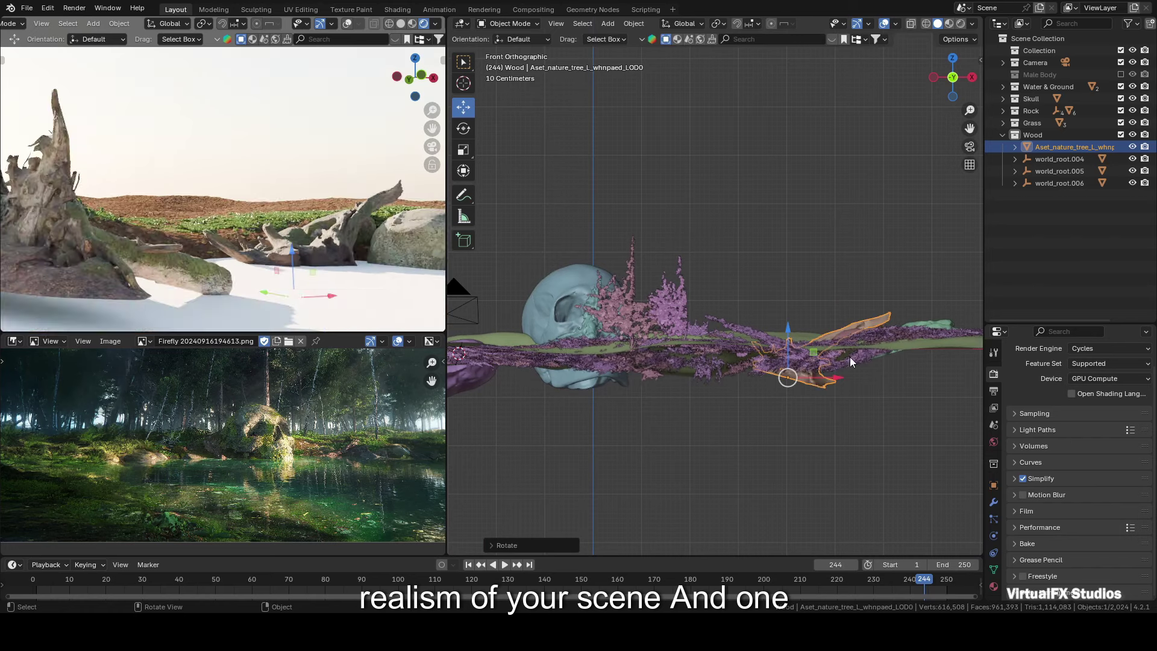
pyautogui.click(856, 377)
pyautogui.click(856, 378)
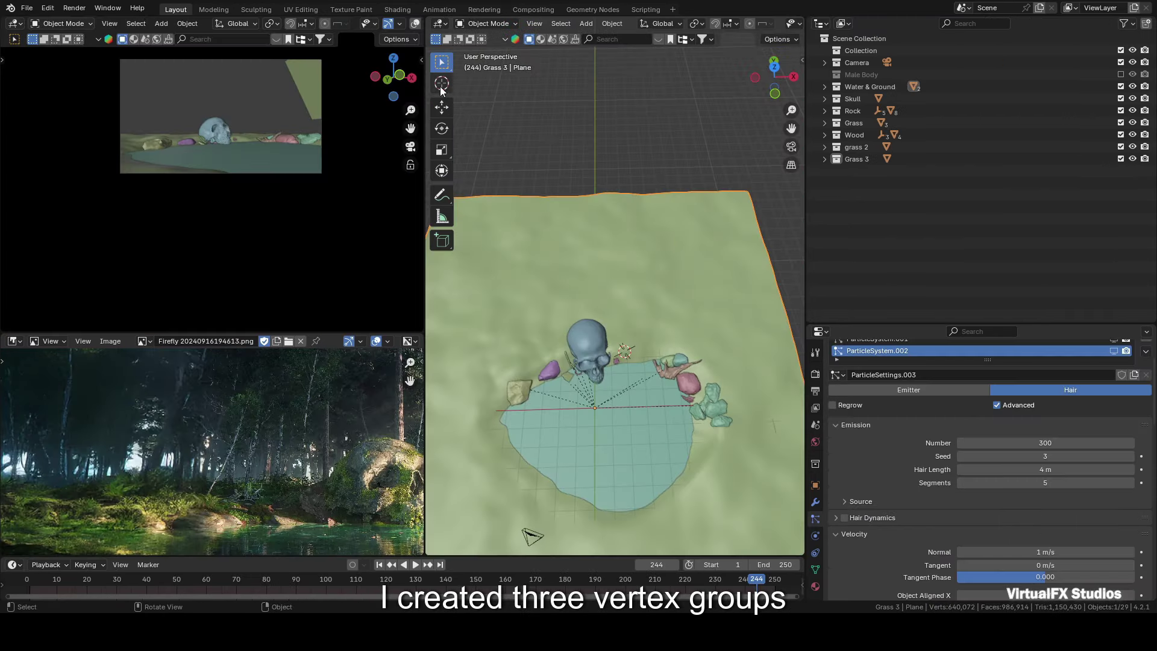
# Put the ground plane into Weight Paint mode and bring up its list of vertex groups.
pyautogui.click(484, 23)
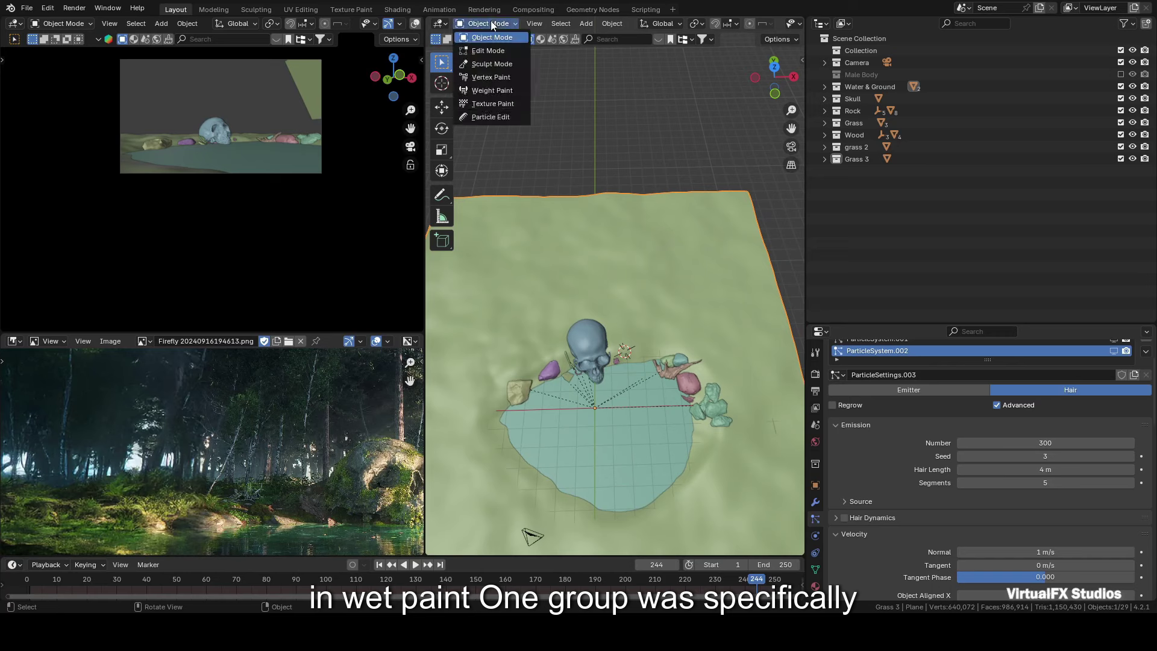
pyautogui.click(491, 90)
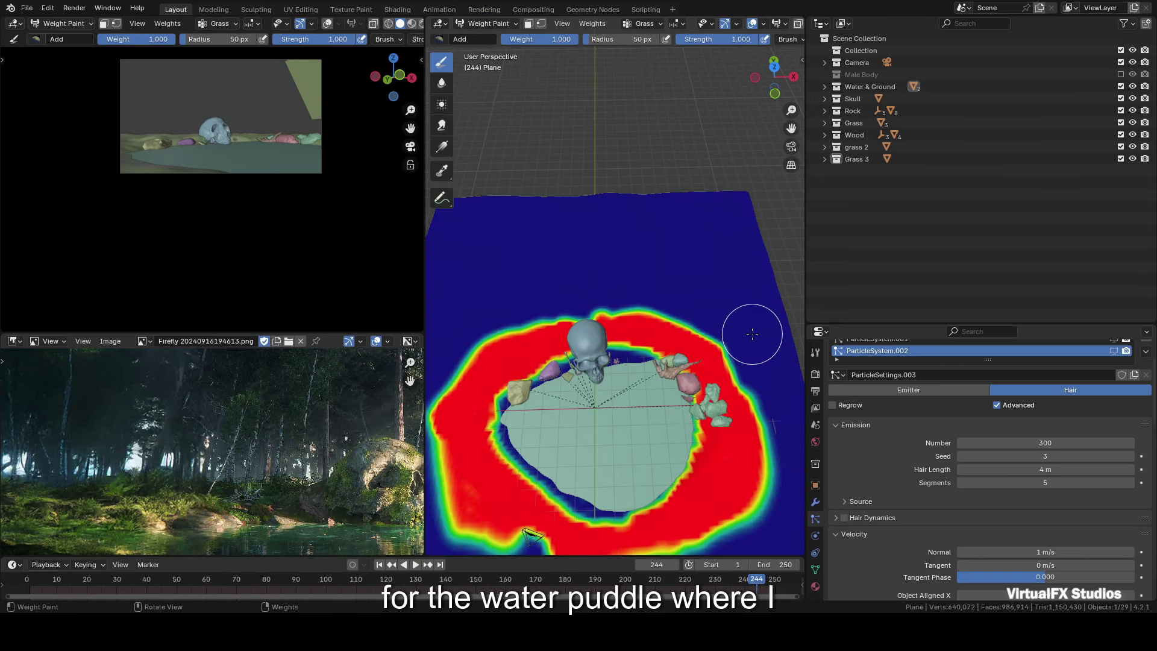
pyautogui.click(816, 536)
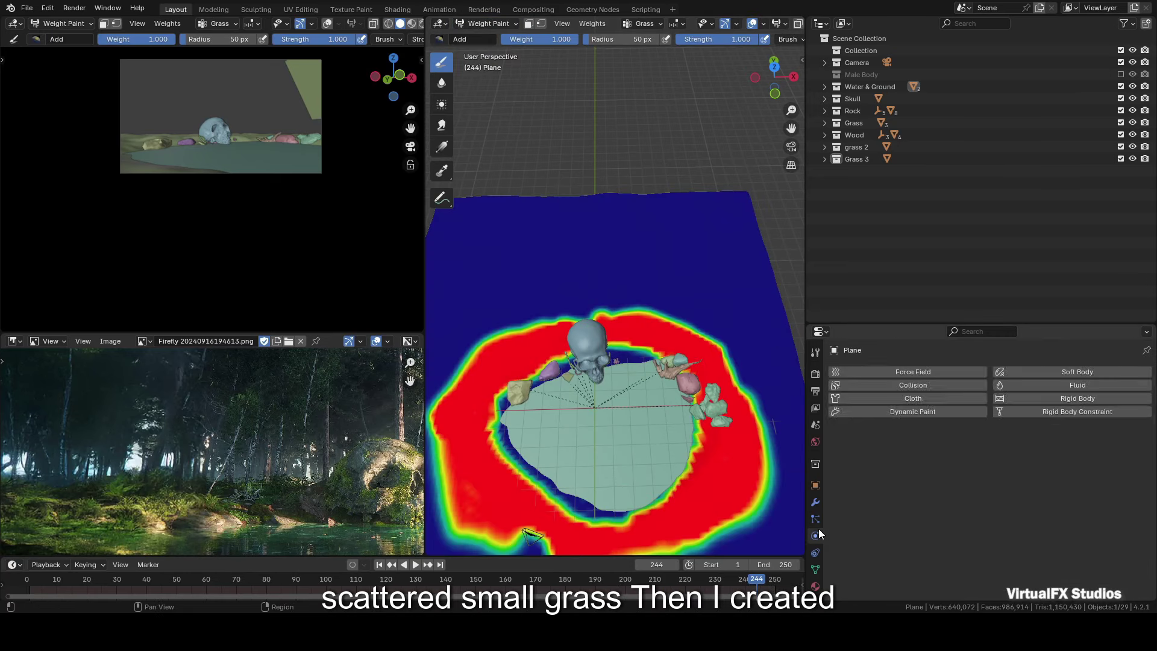
pyautogui.click(816, 553)
pyautogui.click(816, 569)
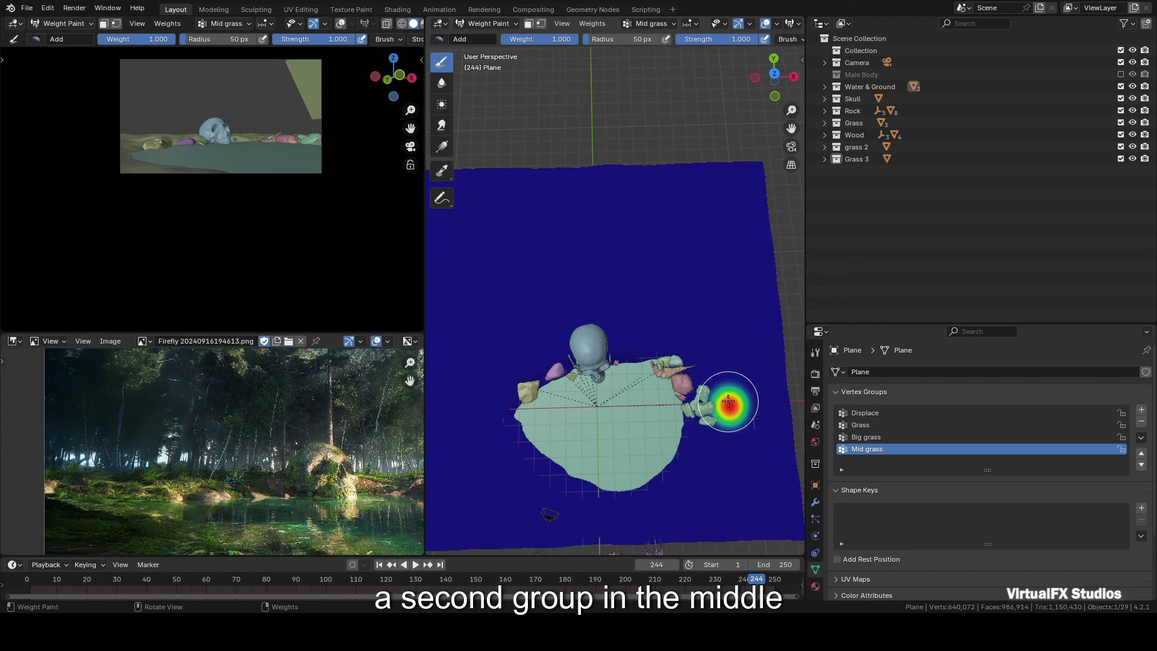
# Paint full weight beside and behind the pond for the Mid grass group and across the far ground for Big grass.
pyautogui.moveTo(734, 405)
pyautogui.mouseDown()
pyautogui.moveTo(717, 364)
pyautogui.moveTo(589, 309)
pyautogui.moveTo(517, 329)
pyautogui.moveTo(498, 356)
pyautogui.moveTo(652, 317)
pyautogui.mouseUp()
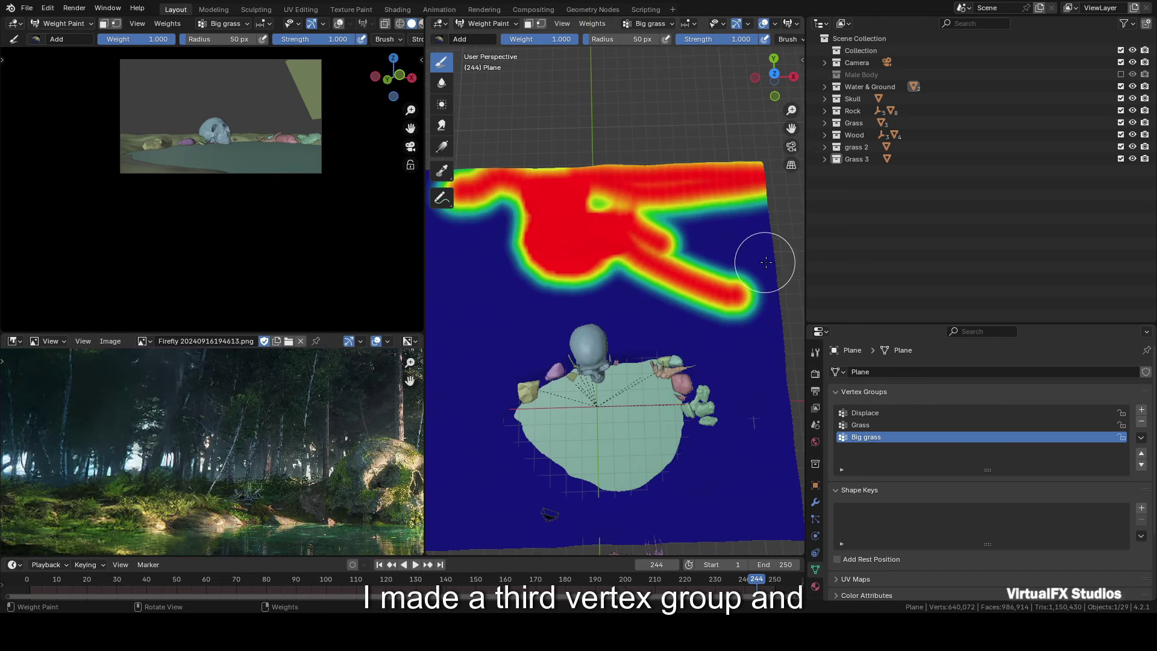
pyautogui.moveTo(761, 237)
pyautogui.mouseDown()
pyautogui.moveTo(767, 259)
pyautogui.moveTo(764, 181)
pyautogui.moveTo(762, 256)
pyautogui.mouseUp()
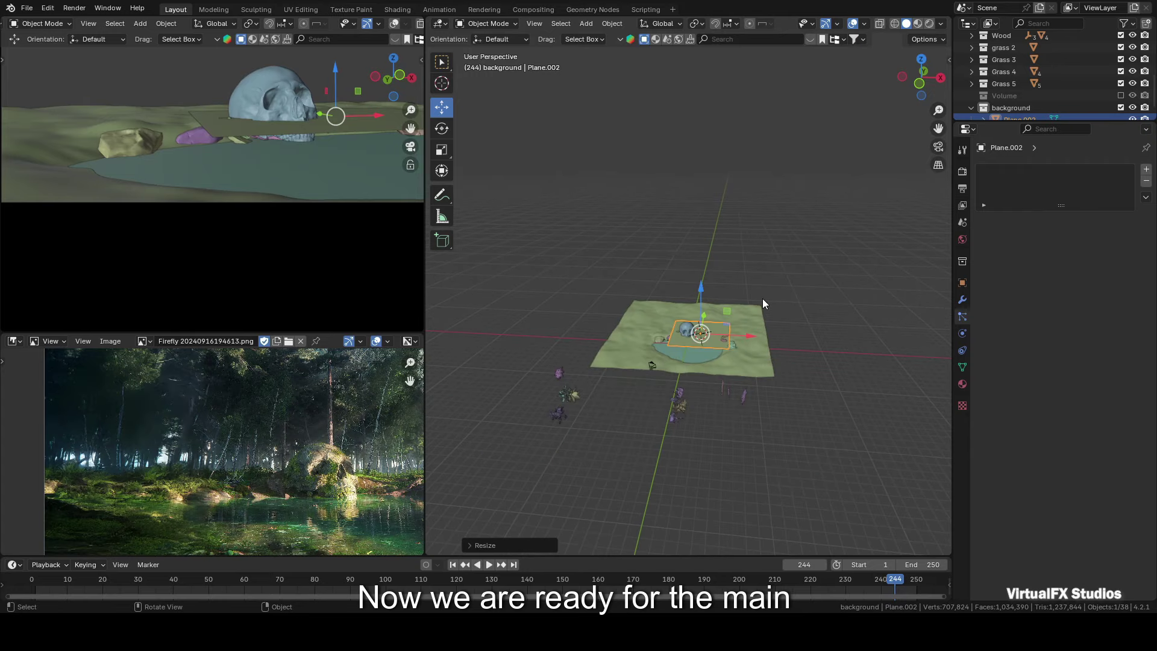
# Switch to the 3D plant library and select the fern set at the end of the first Latest Assets row.
pyautogui.click(762, 300)
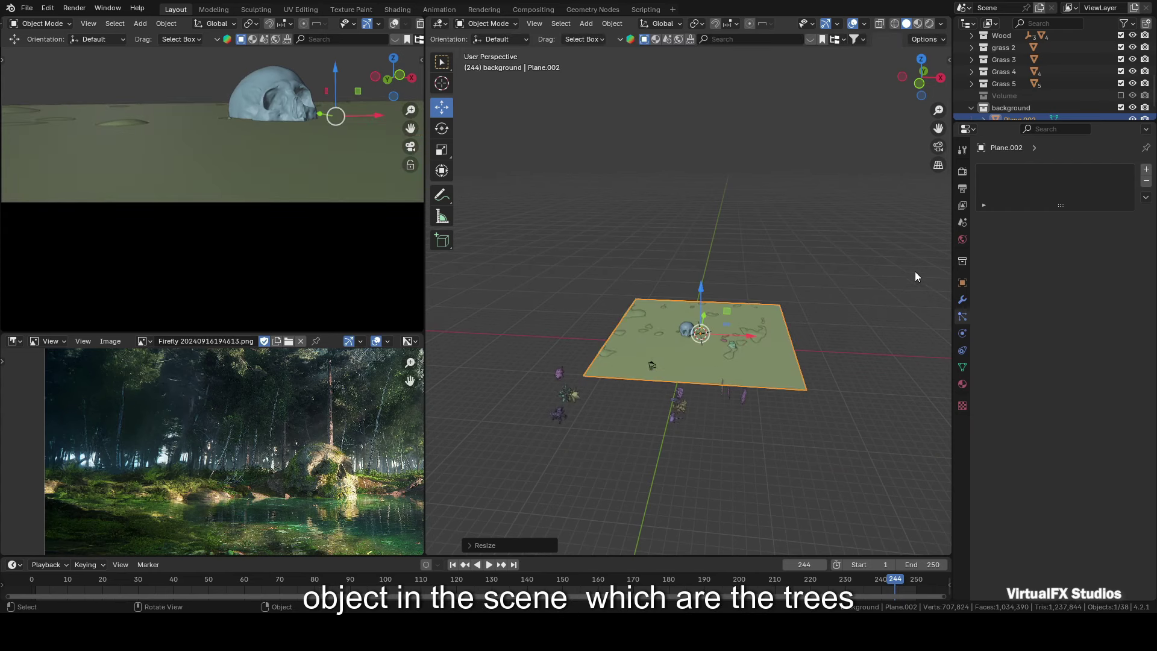
# Switch back to Blender and move the enlarged background plane along the Y axis.
pyautogui.moveTo(932, 75); pyautogui.dragTo(832, 92)
pyautogui.press('g')
pyautogui.press('y')
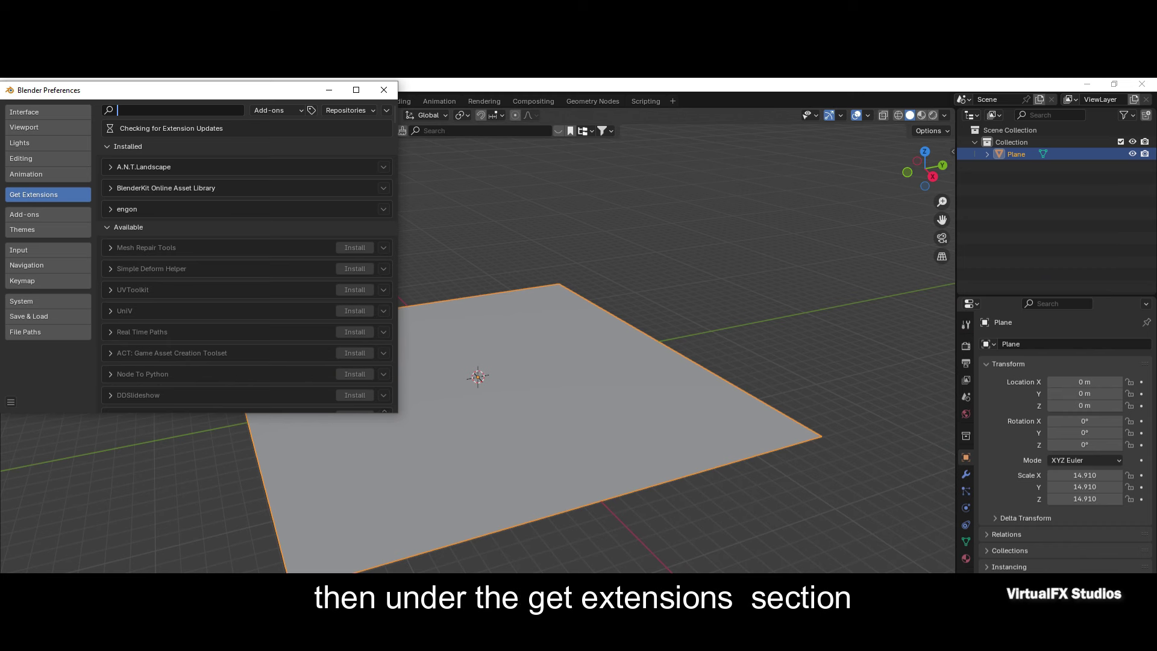
# Search the available extensions for "tree" and install Sapling Tree Gen.
pyautogui.write('tree')
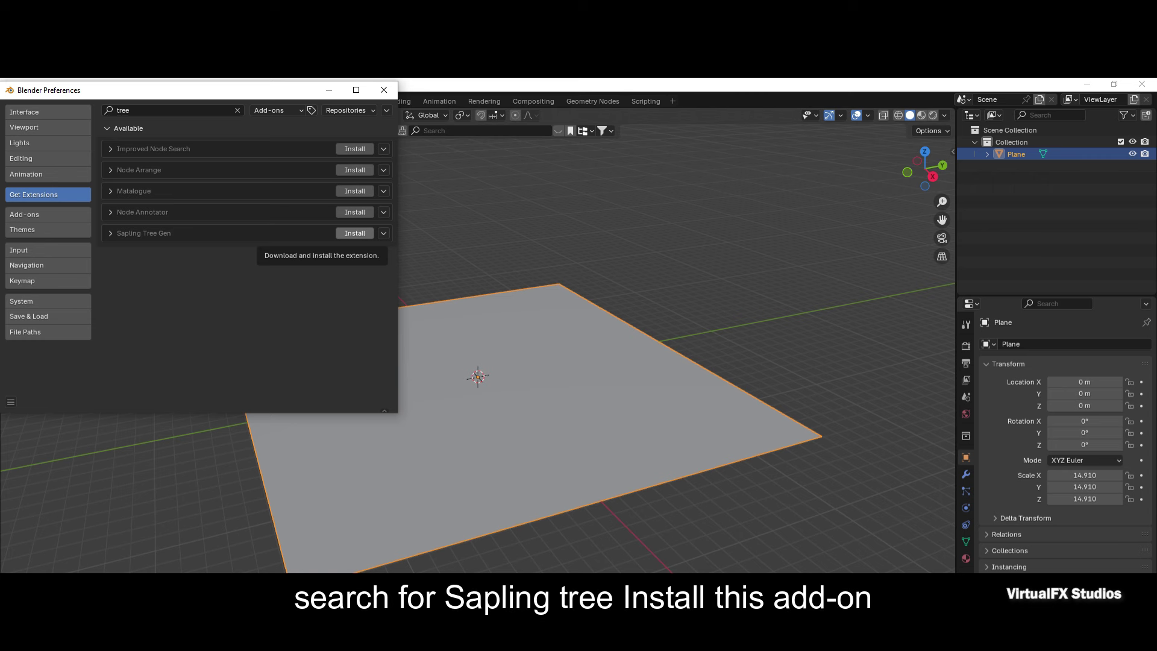
pyautogui.click(354, 233)
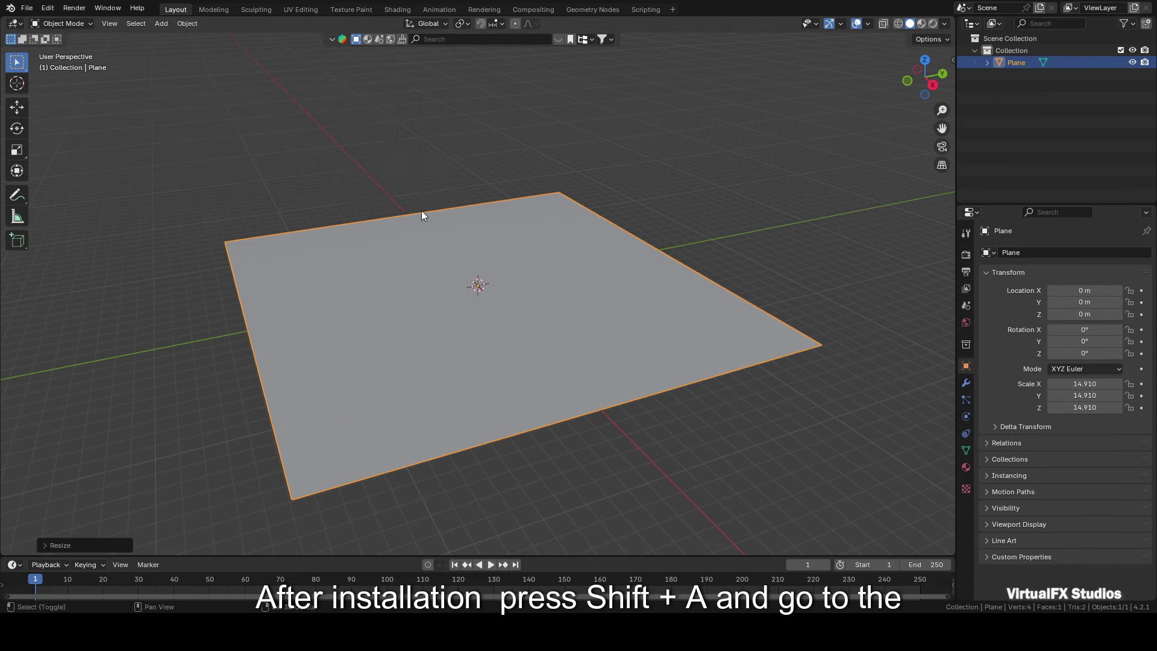
# Add a Sapling Tree Gen curve tree at the centre of the plane.
pyautogui.hotkey('shift', 'a')
pyautogui.moveTo(421, 211)
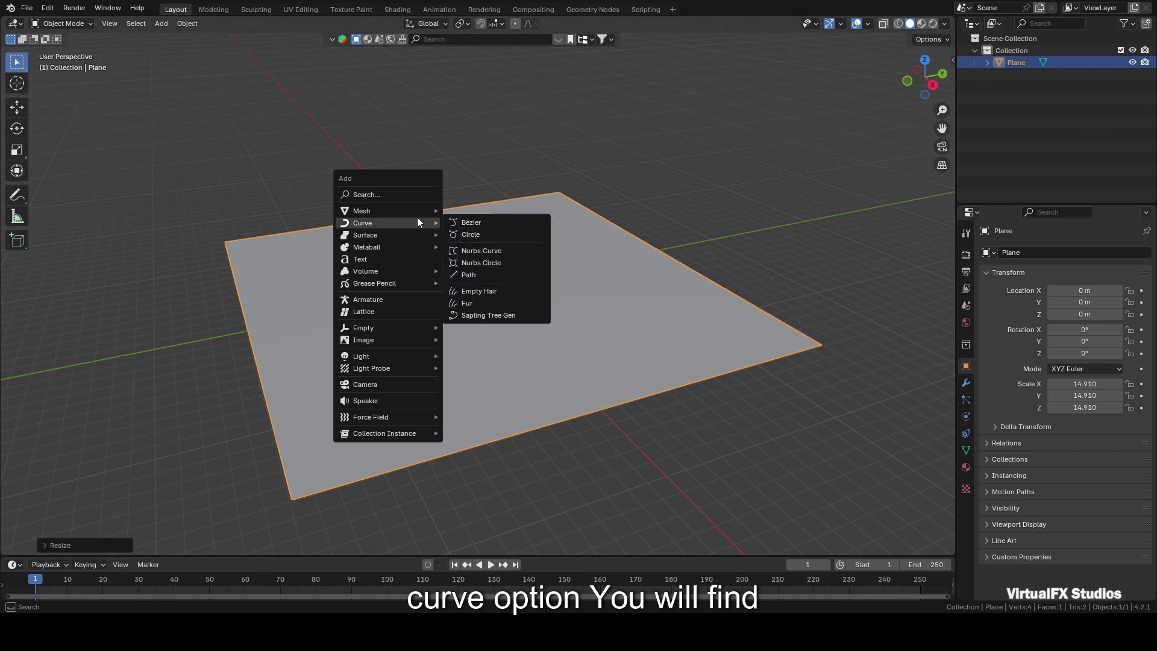
pyautogui.click(527, 313)
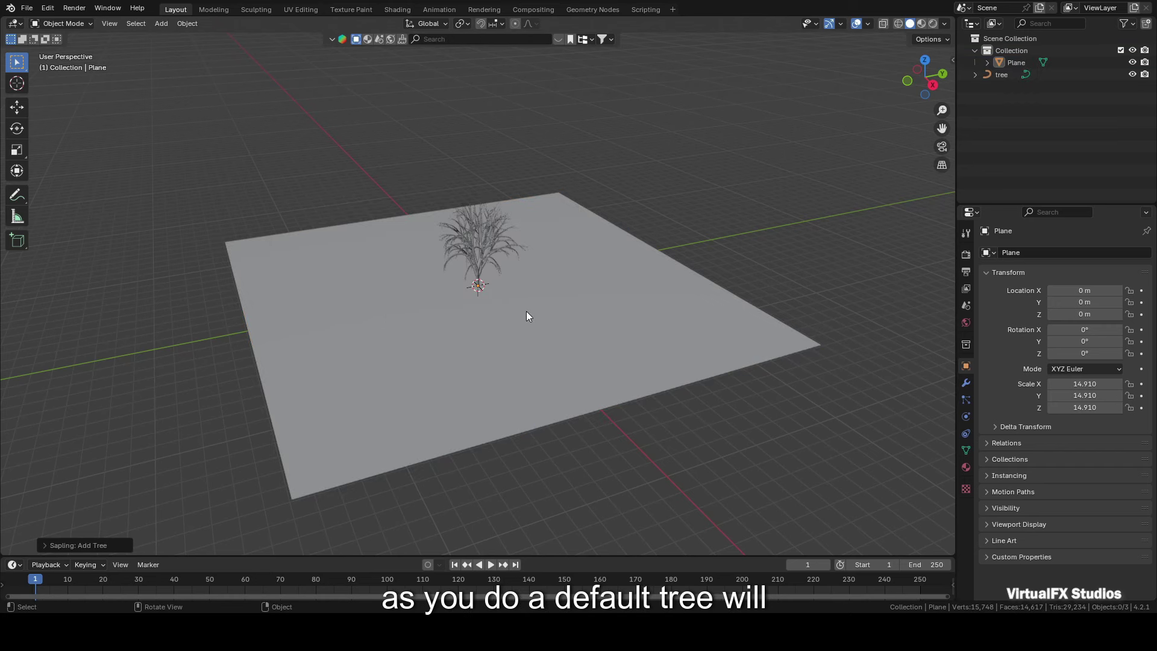
pyautogui.scroll(5, 526, 311)
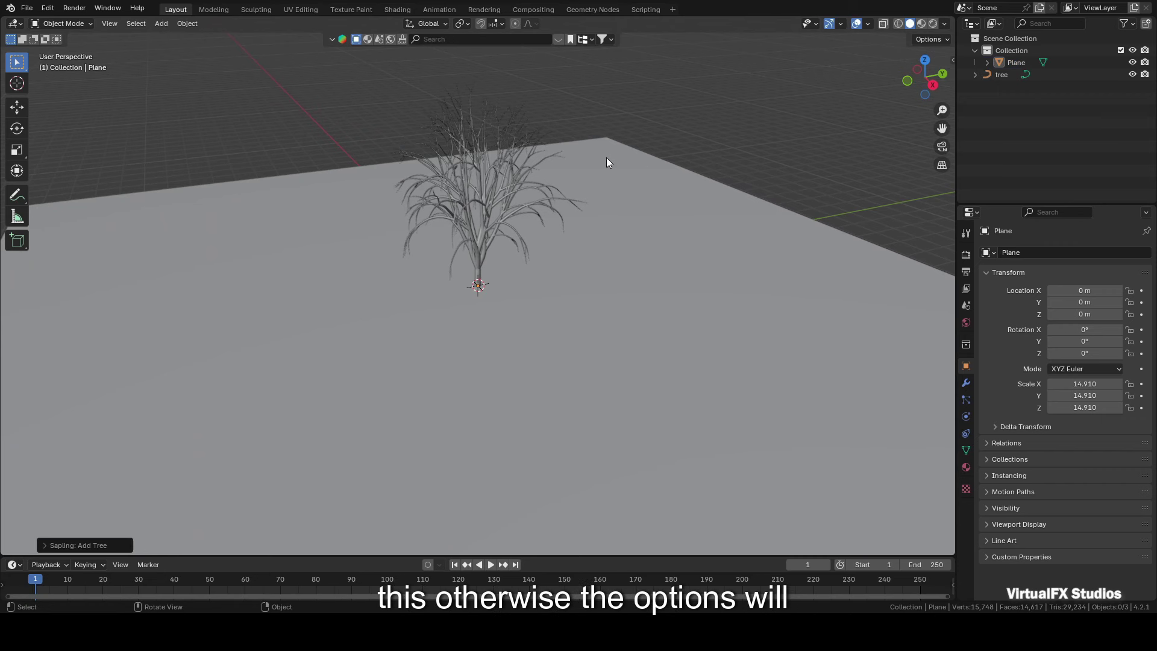
# Expand the new tree's Sapling: Add Tree options and show its Geometry settings.
pyautogui.click(80, 546)
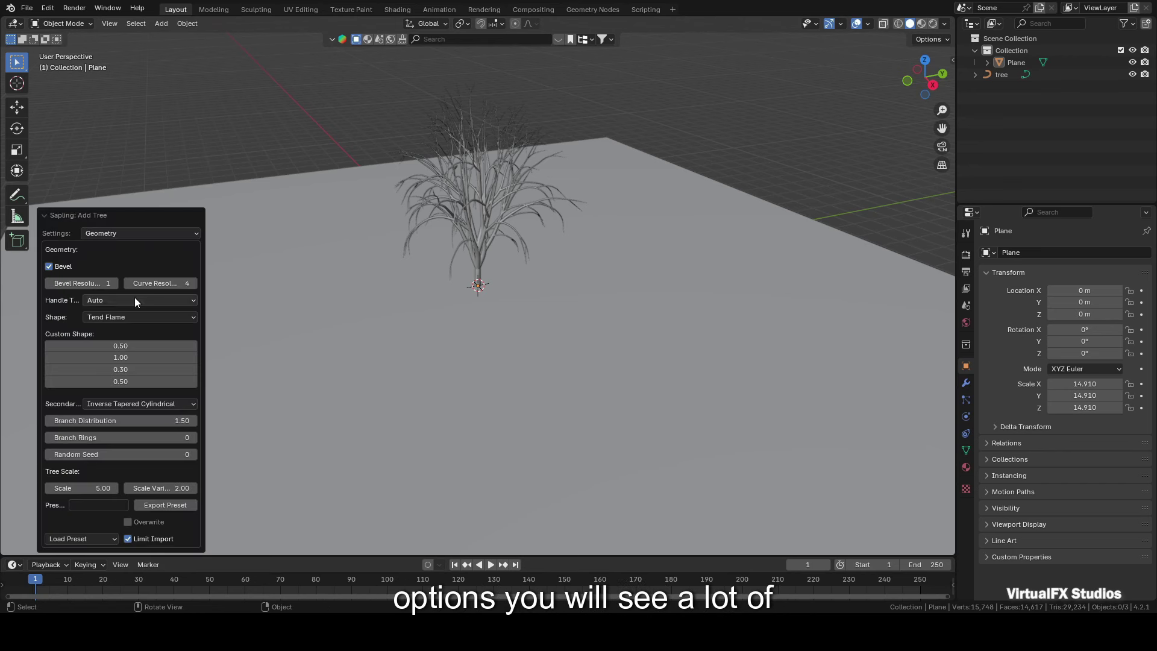
pyautogui.click(186, 233)
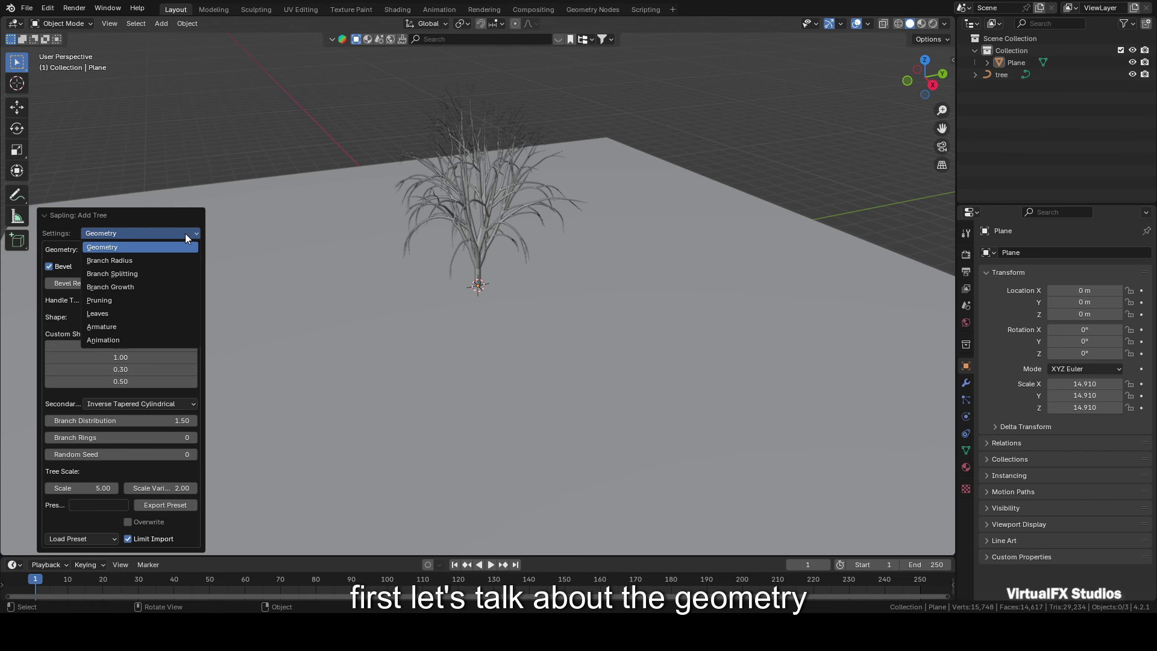
pyautogui.click(129, 248)
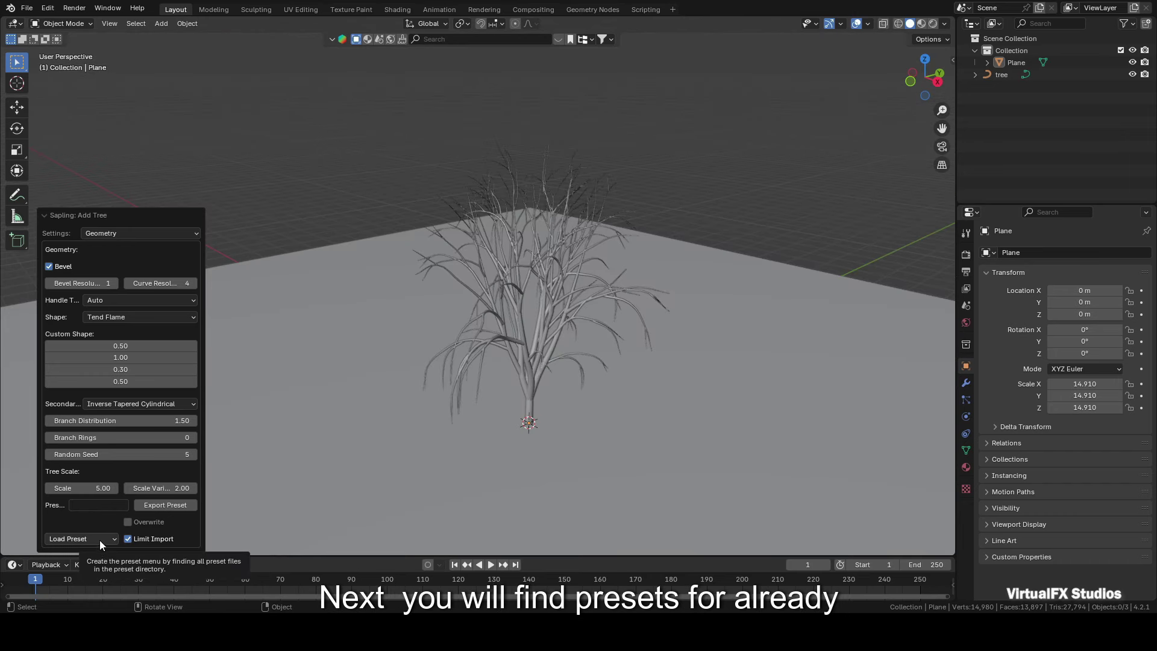
# Load the callistemon preset for the sapling tree.
pyautogui.click(101, 538)
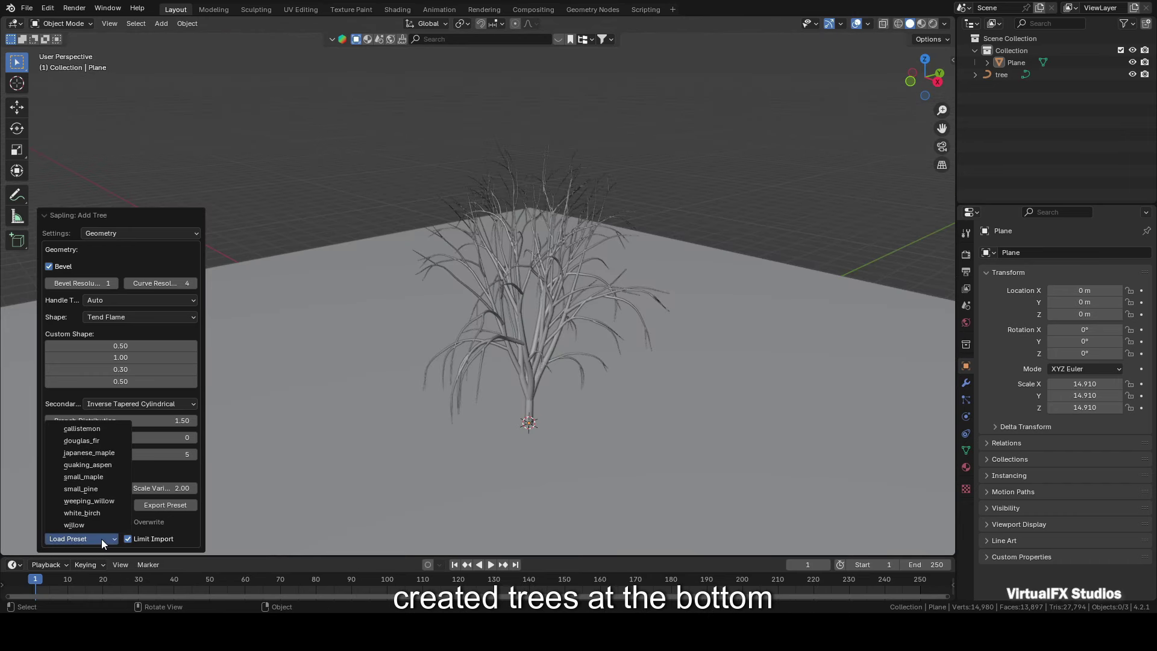
pyautogui.click(108, 427)
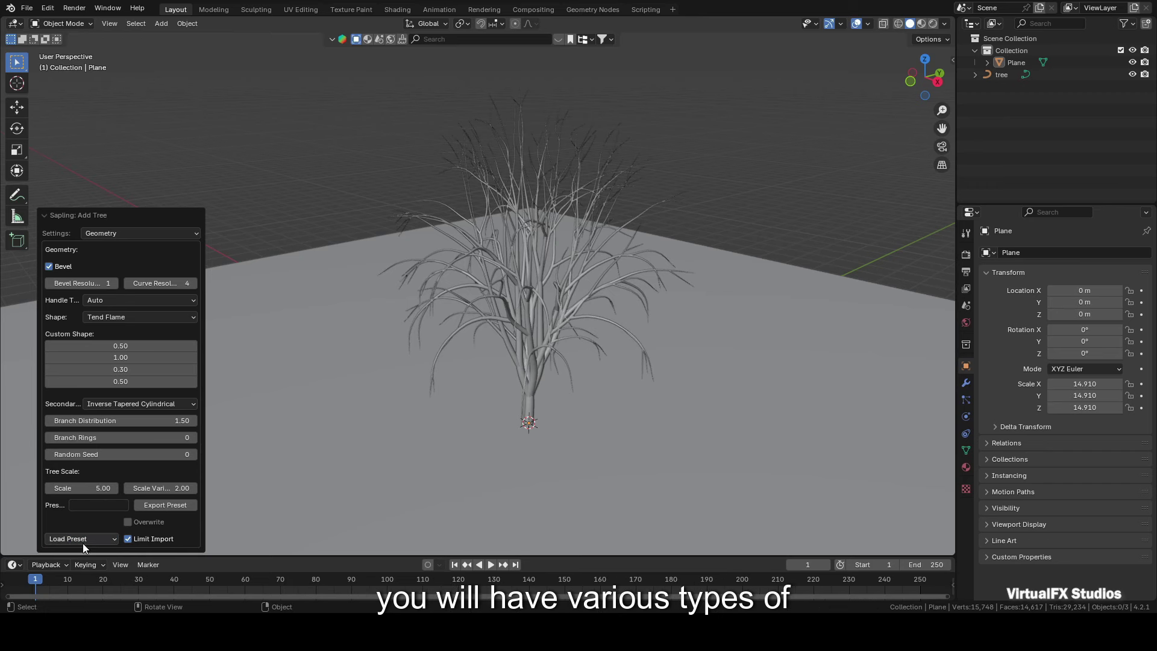
# Load the douglas_fir preset for the sapling tree and frame the whole tree in the viewport.
pyautogui.click(82, 540)
pyautogui.click(106, 439)
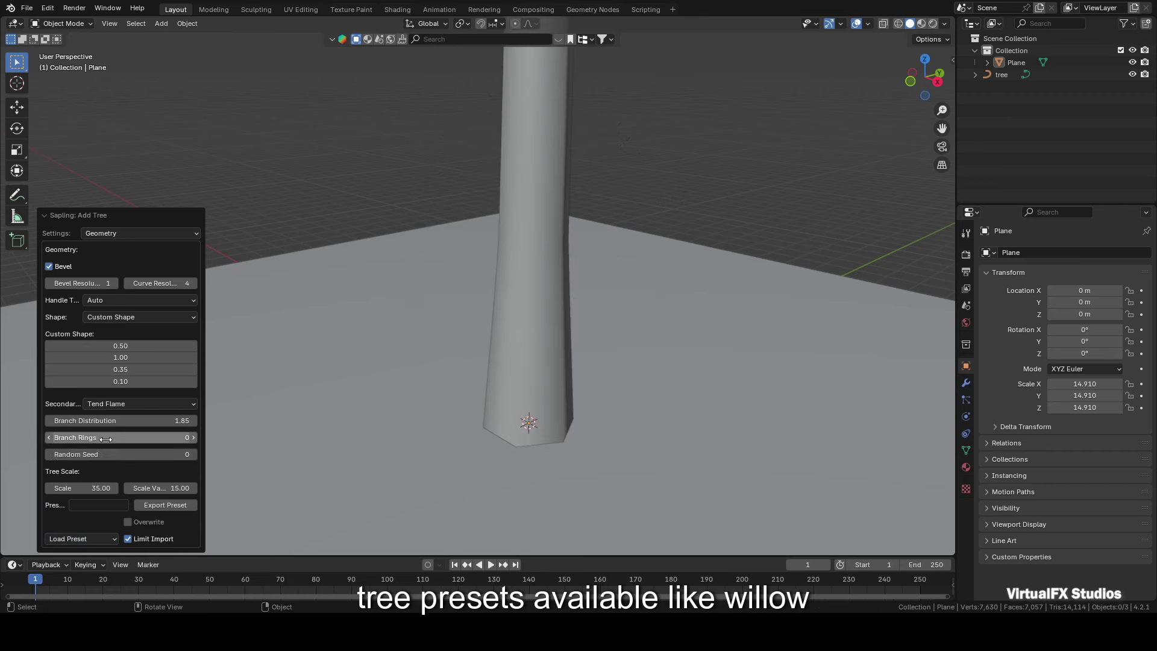
pyautogui.scroll(-6, 577, 352)
pyautogui.scroll(-2, 624, 341)
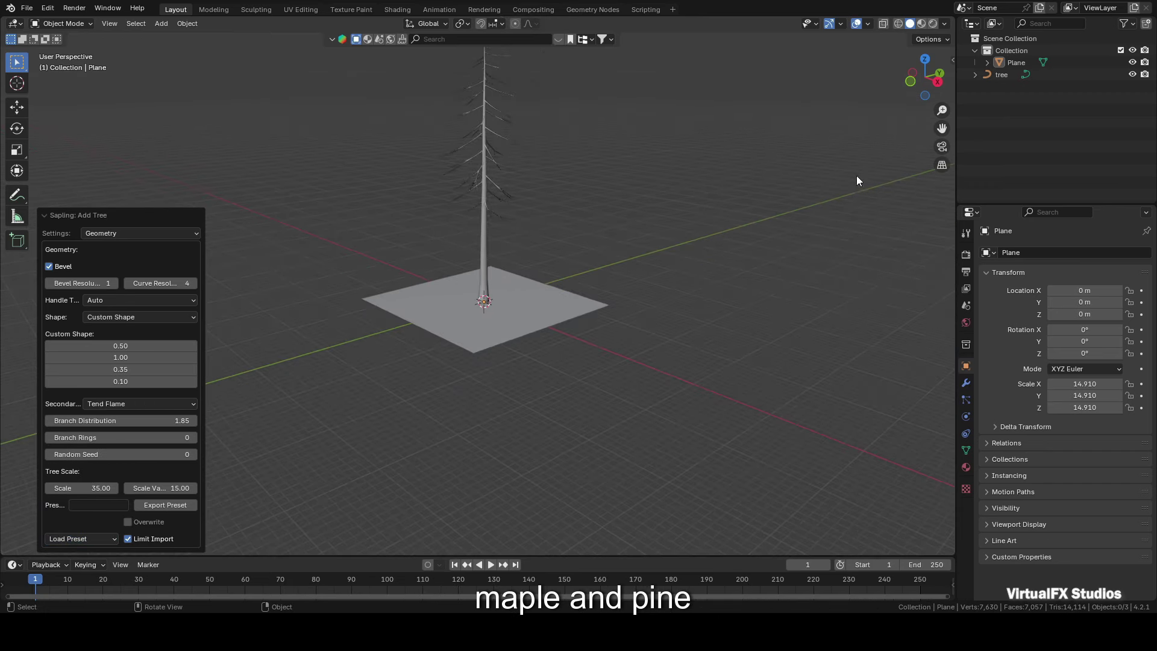
pyautogui.moveTo(941, 125); pyautogui.dragTo(945, 131)
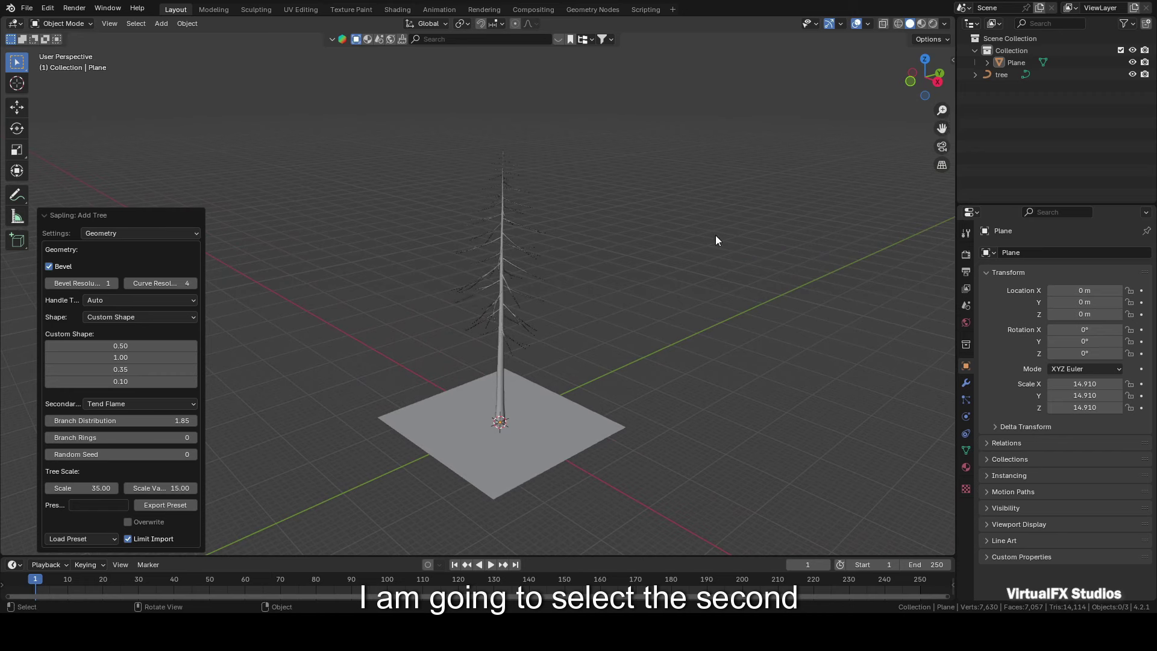
pyautogui.scroll(2, 716, 240)
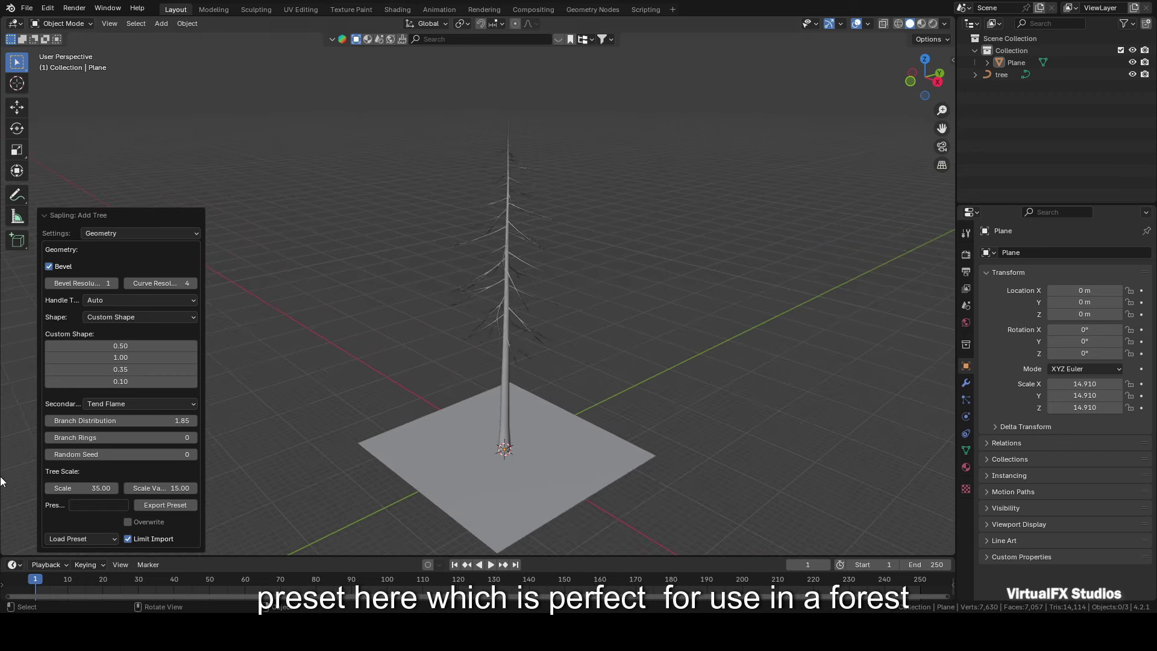
# Load the quaking_aspen preset for the sapling tree.
pyautogui.click(84, 541)
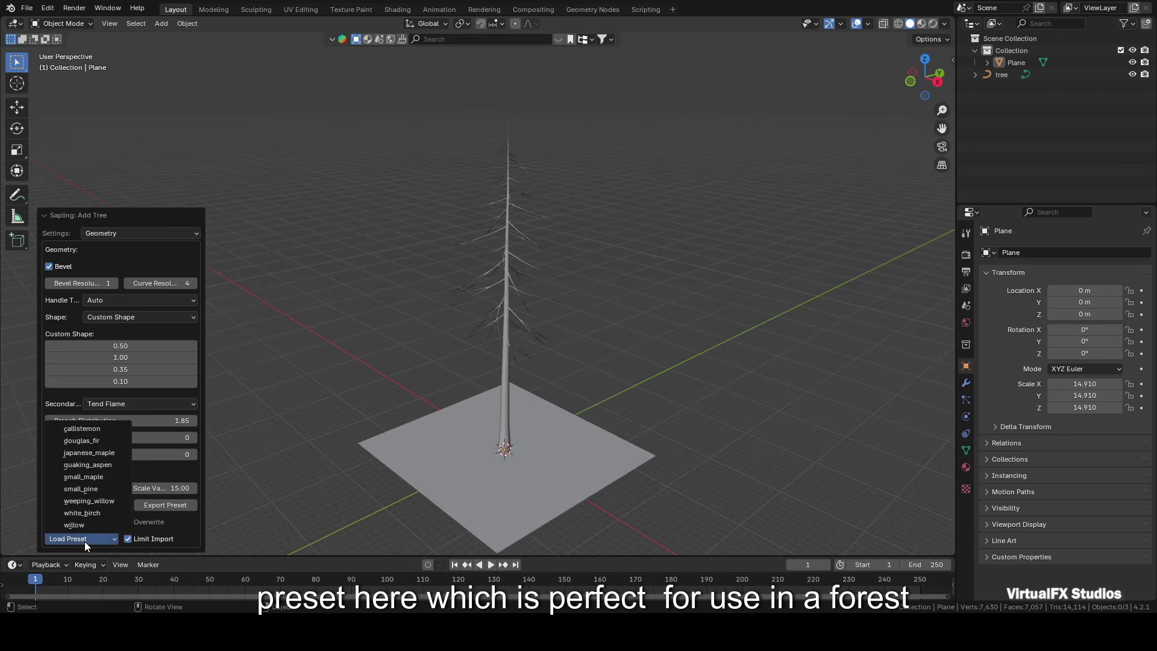
pyautogui.click(88, 465)
pyautogui.scroll(3, 447, 465)
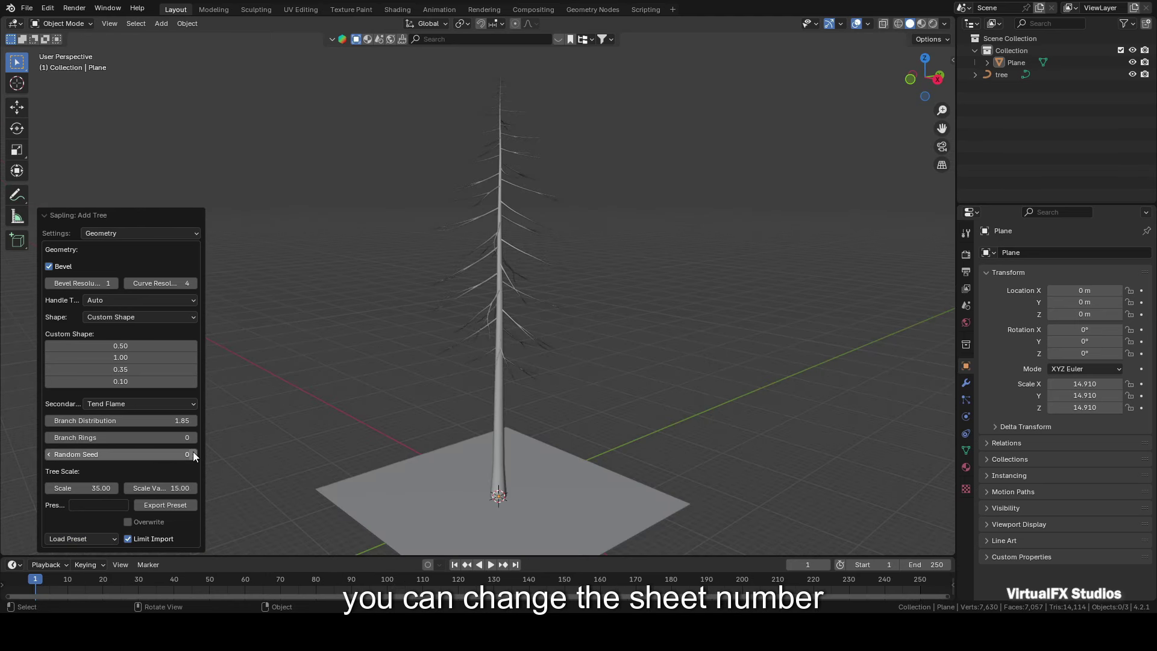
# Set the douglas_fir tree's Random Seed to 19 to vary its branch arrangement.
pyautogui.click(193, 455)
pyautogui.click(193, 454)
pyautogui.click(194, 454)
pyautogui.click(193, 454)
pyautogui.click(194, 454)
pyautogui.click(194, 455)
pyautogui.click(194, 454)
pyautogui.click(193, 455)
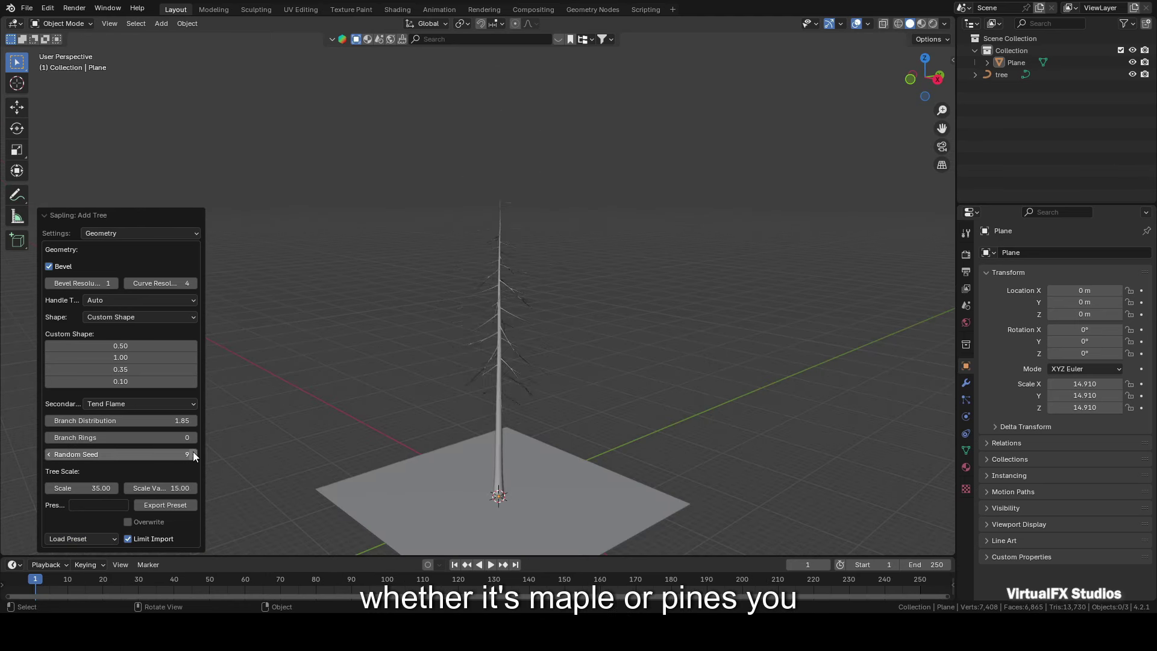
pyautogui.click(194, 454)
pyautogui.click(194, 455)
pyautogui.click(193, 454)
pyautogui.click(194, 454)
pyautogui.click(193, 454)
pyautogui.click(193, 455)
pyautogui.click(194, 454)
pyautogui.click(194, 454)
pyautogui.click(193, 455)
pyautogui.click(193, 454)
pyautogui.scroll(2, 680, 349)
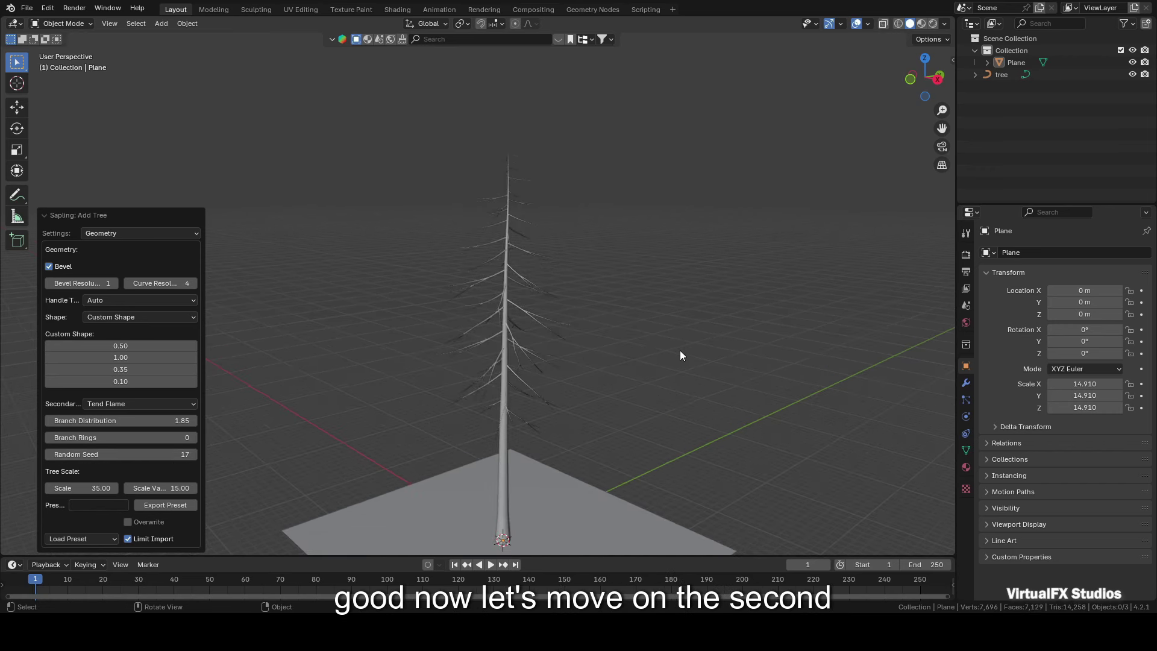
# Show the Branch Radius settings and try a Branch Radius Ratio of 0.00 on the tree.
pyautogui.click(178, 233)
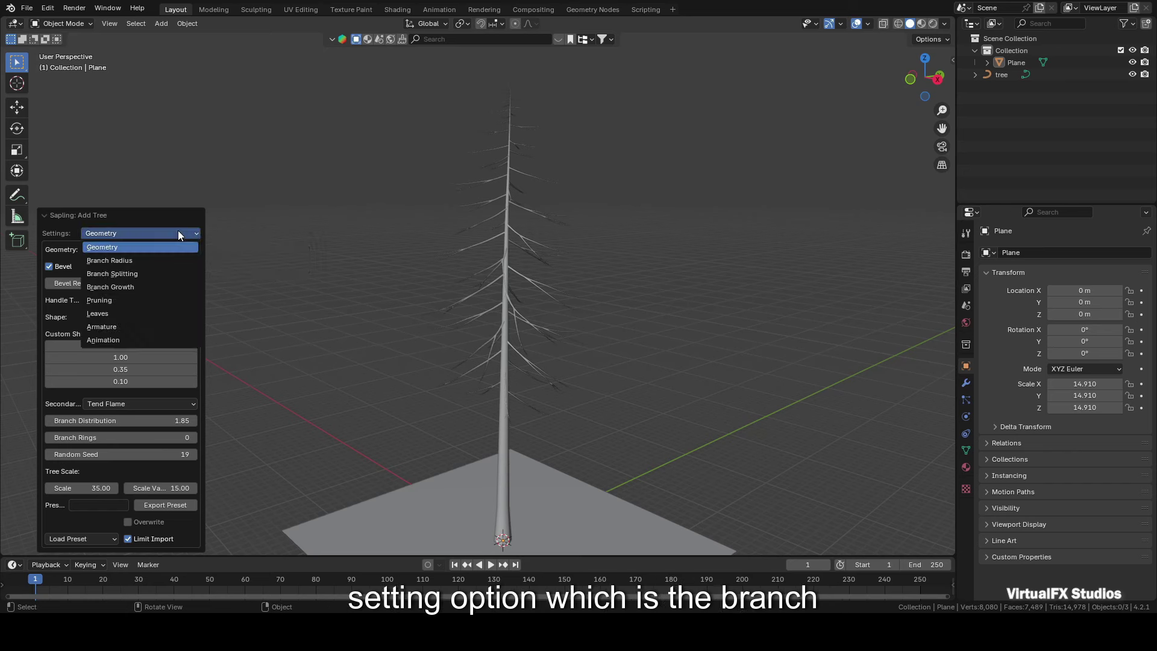
pyautogui.click(160, 261)
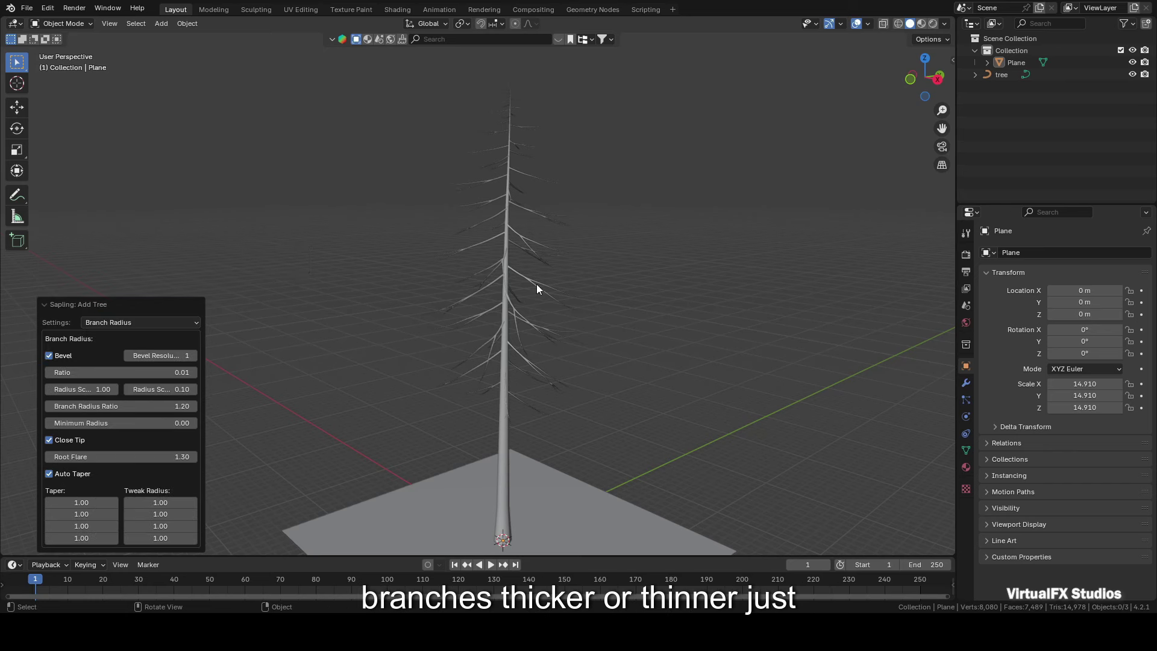
pyautogui.moveTo(121, 372)
pyautogui.mouseDown()
pyautogui.moveTo(175, 372)
pyautogui.moveTo(130, 372)
pyautogui.mouseUp()
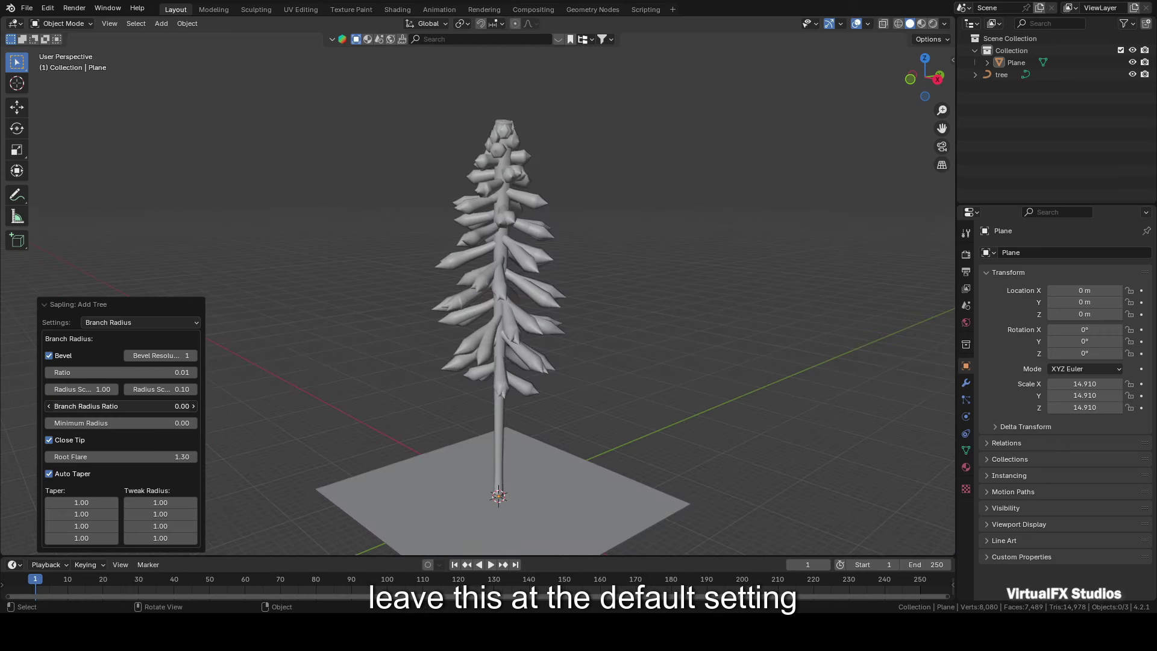
pyautogui.moveTo(121, 407)
pyautogui.mouseDown()
pyautogui.moveTo(156, 406)
pyautogui.moveTo(120, 406)
pyautogui.mouseUp()
# Show the Branch Splitting settings, try 4 branch Levels on the tree and settle on 3.
pyautogui.click(145, 323)
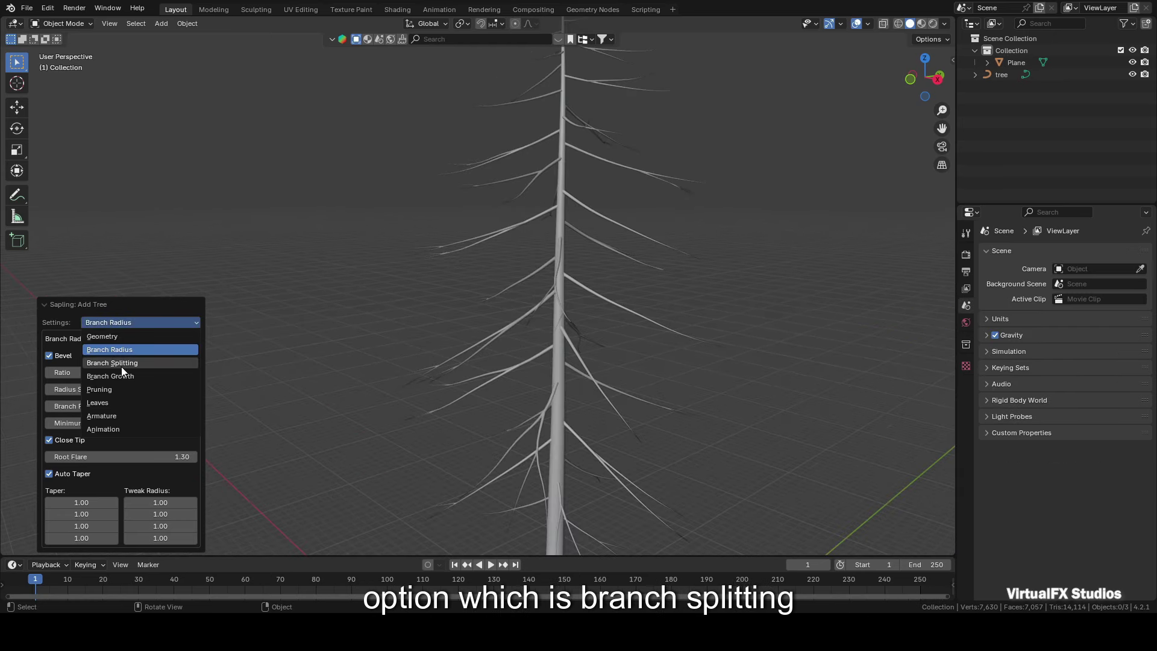
pyautogui.click(122, 366)
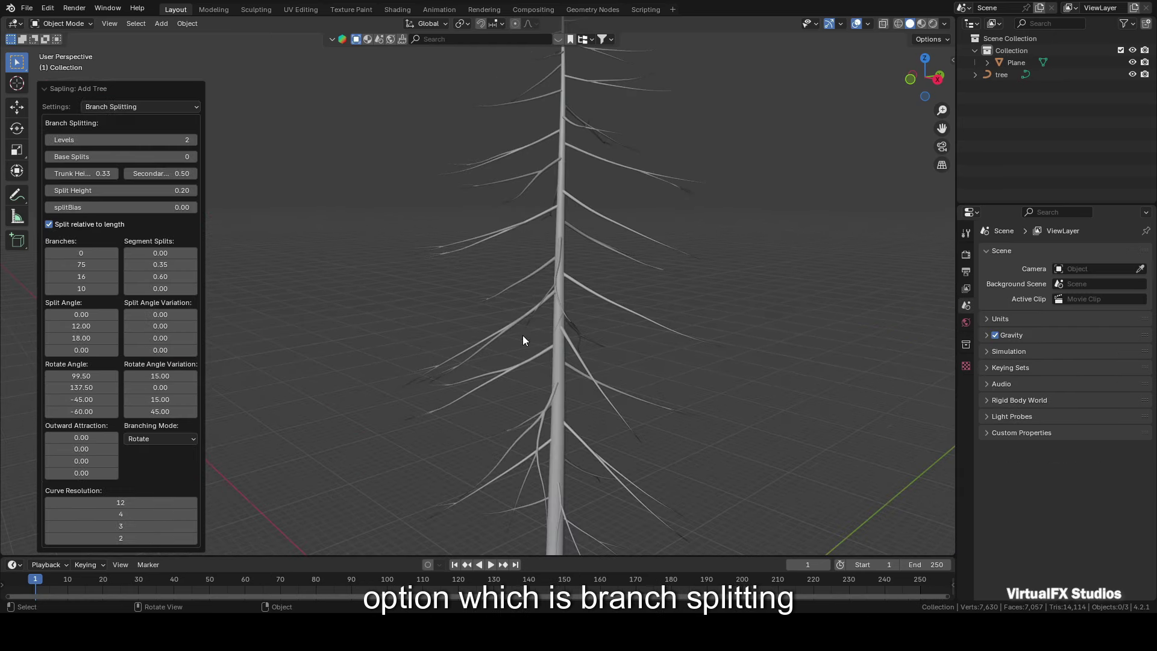
pyautogui.moveTo(925, 77); pyautogui.dragTo(927, 57)
pyautogui.click(193, 140)
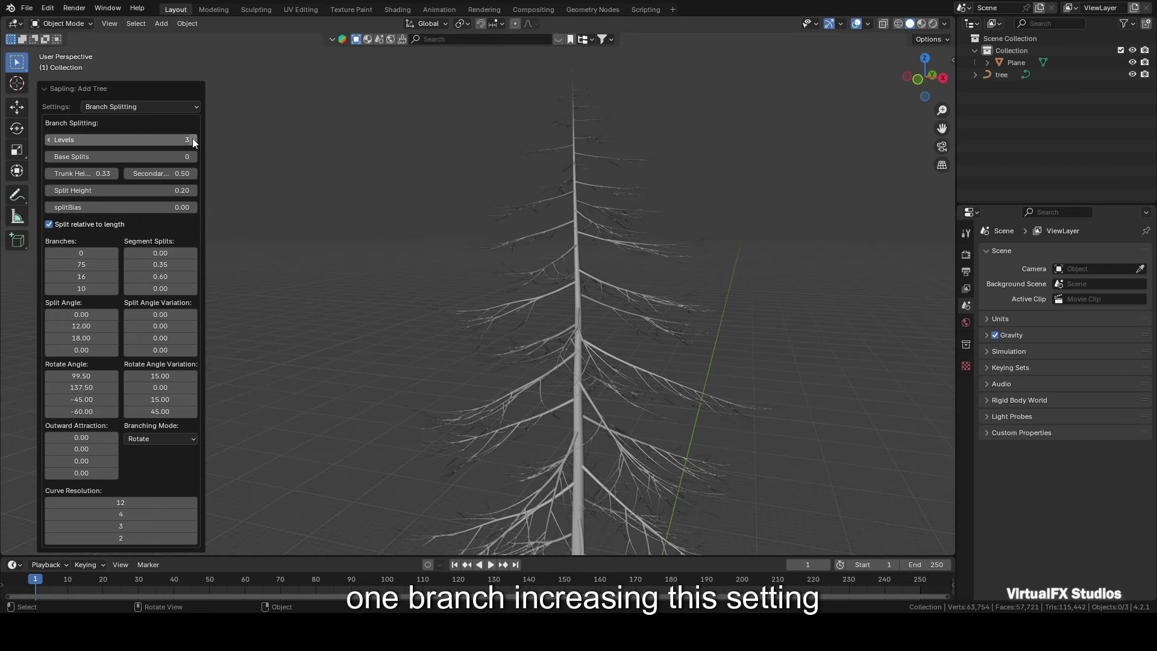
pyautogui.click(193, 140)
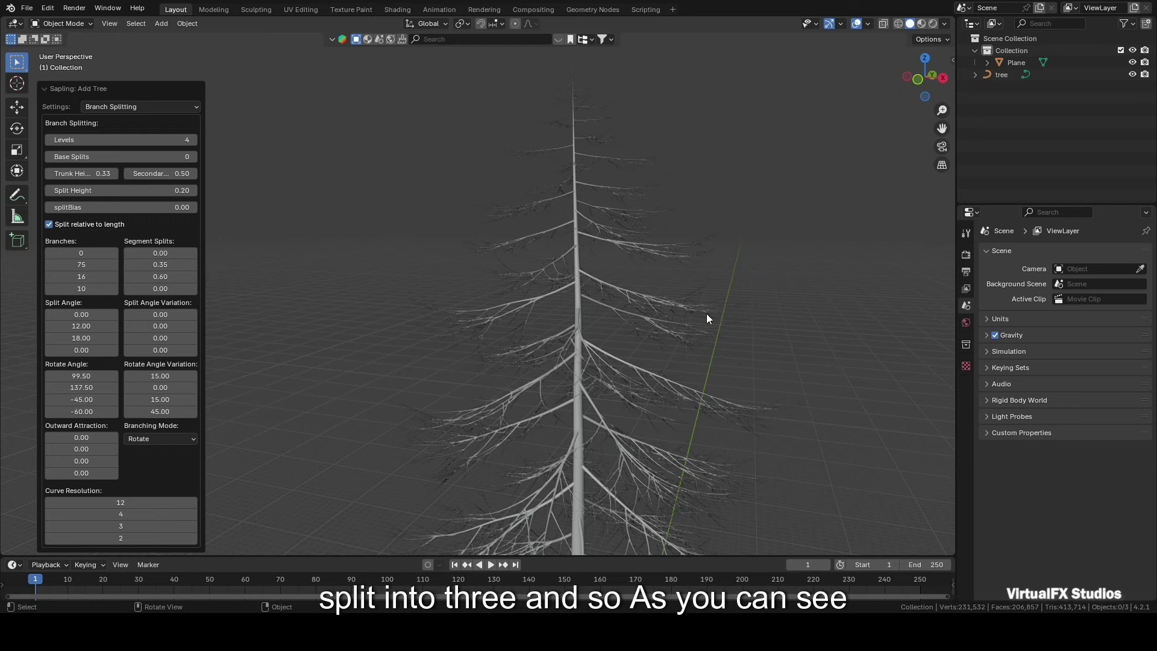
pyautogui.scroll(3, 692, 275)
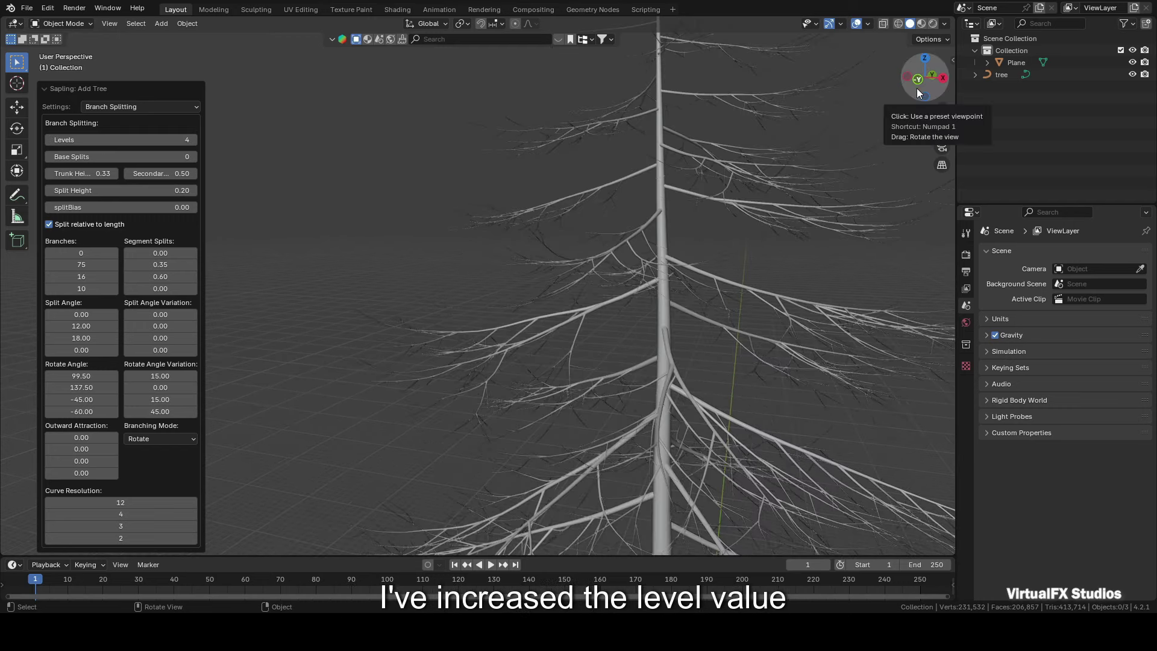
pyautogui.moveTo(917, 88); pyautogui.dragTo(523, 105)
pyautogui.click(49, 139)
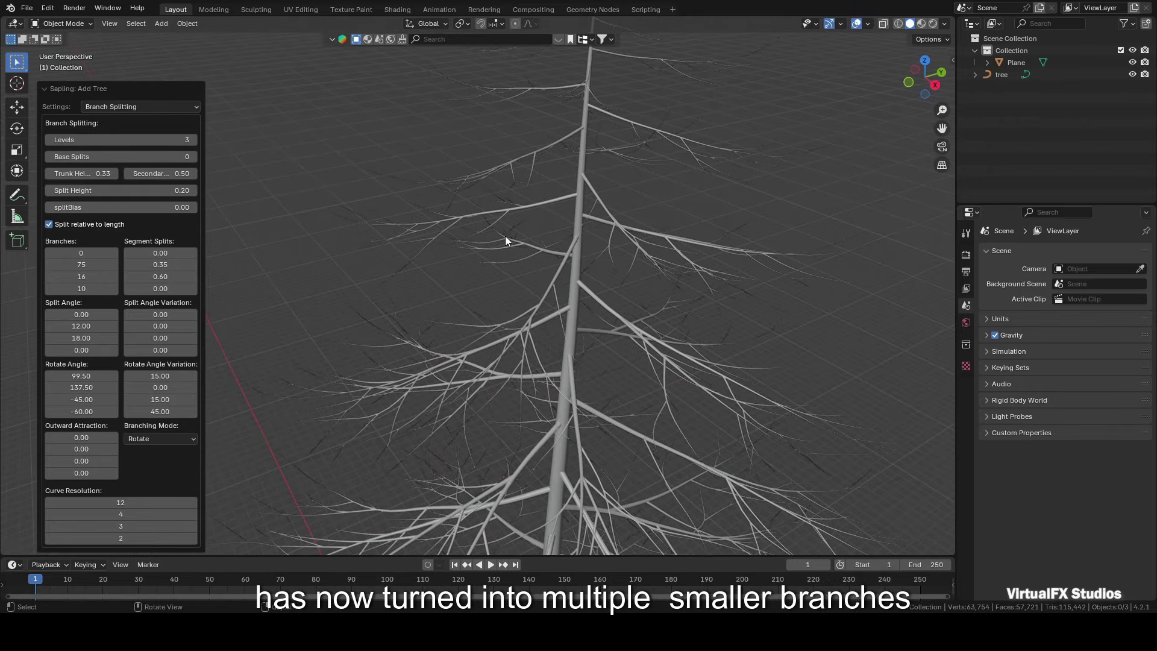
# Try a Base Splits value of 3 on the tree's trunk.
pyautogui.click(197, 156)
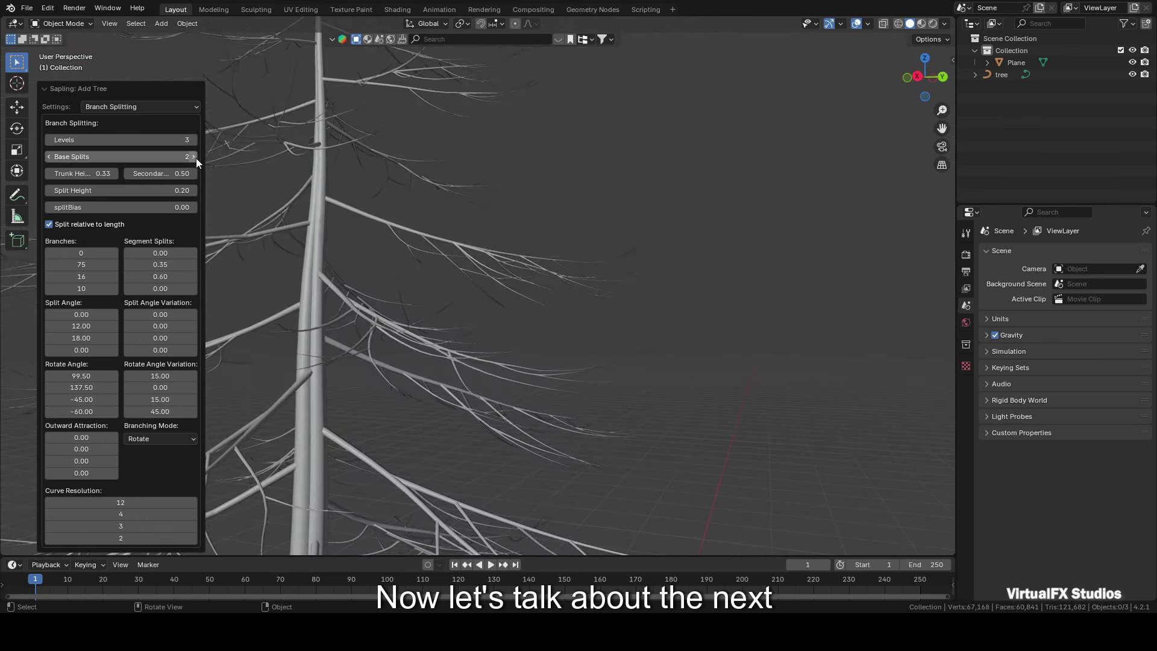
pyautogui.click(196, 158)
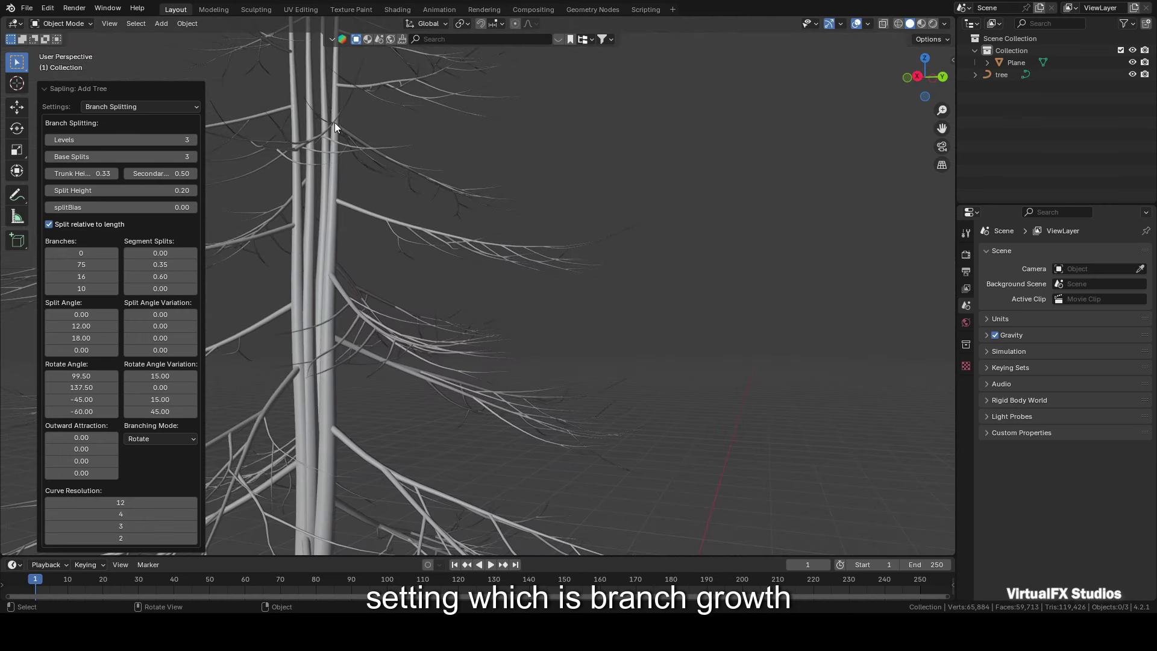
# Show the Branch Growth settings and try a greater first Length value to stretch the trunk.
pyautogui.click(139, 107)
pyautogui.click(161, 155)
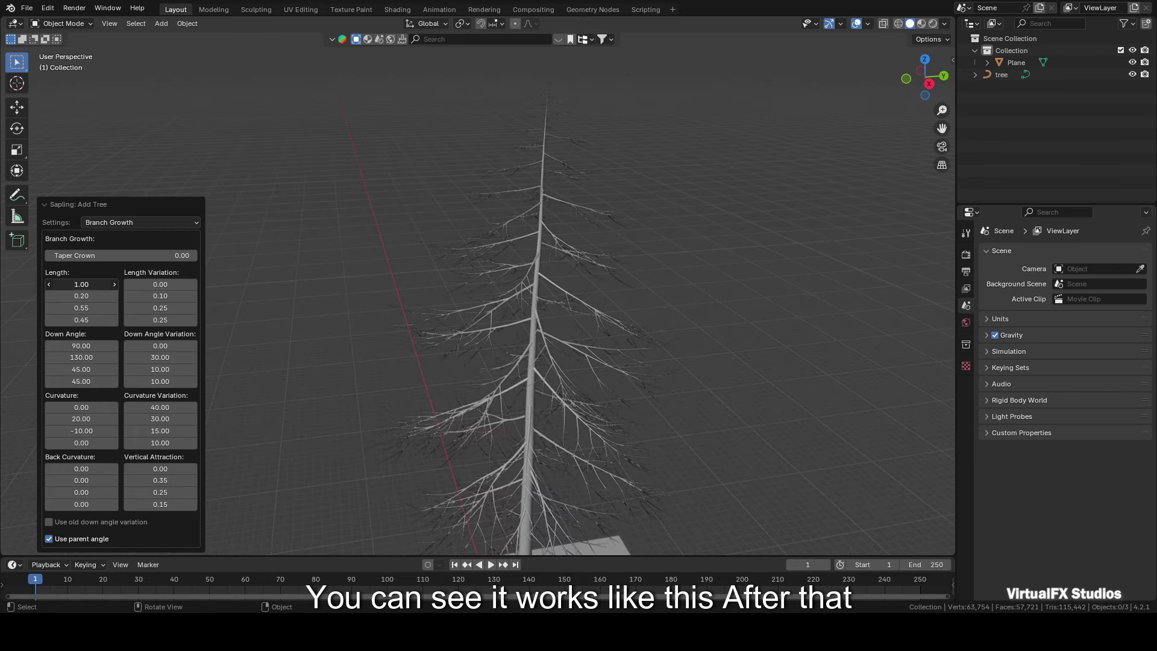
pyautogui.moveTo(81, 284); pyautogui.dragTo(144, 285)
pyautogui.scroll(-10, 739, 213)
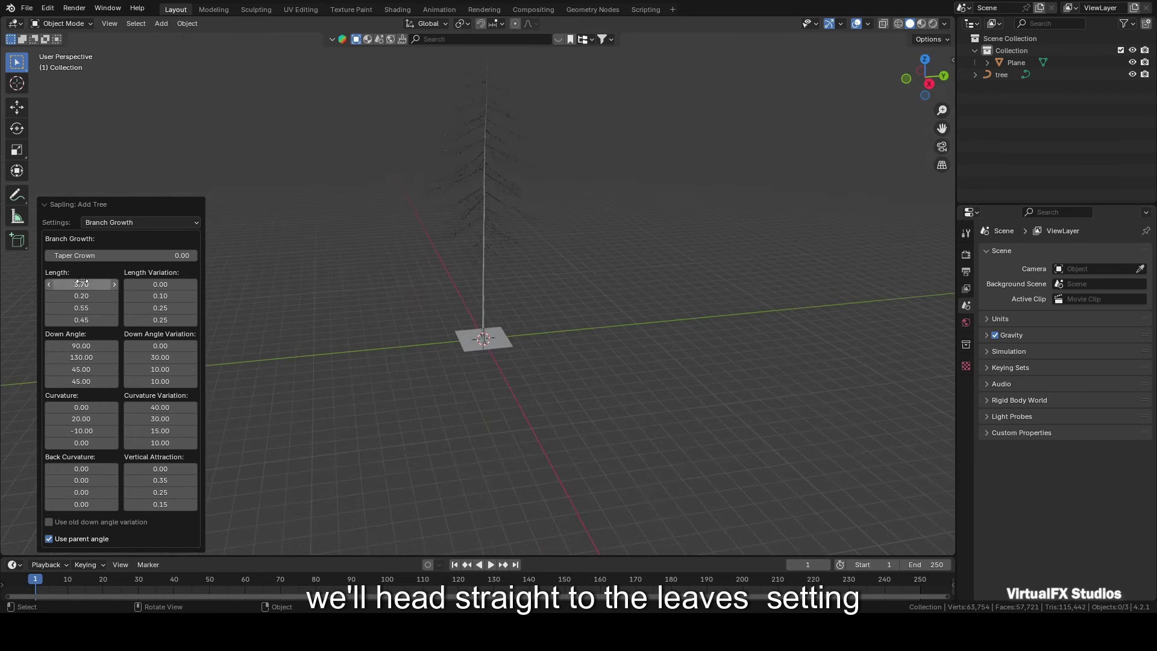
# Show the Leaves settings, enable Show Leaves and set the Leaf Shape to Rectangular.
pyautogui.click(140, 222)
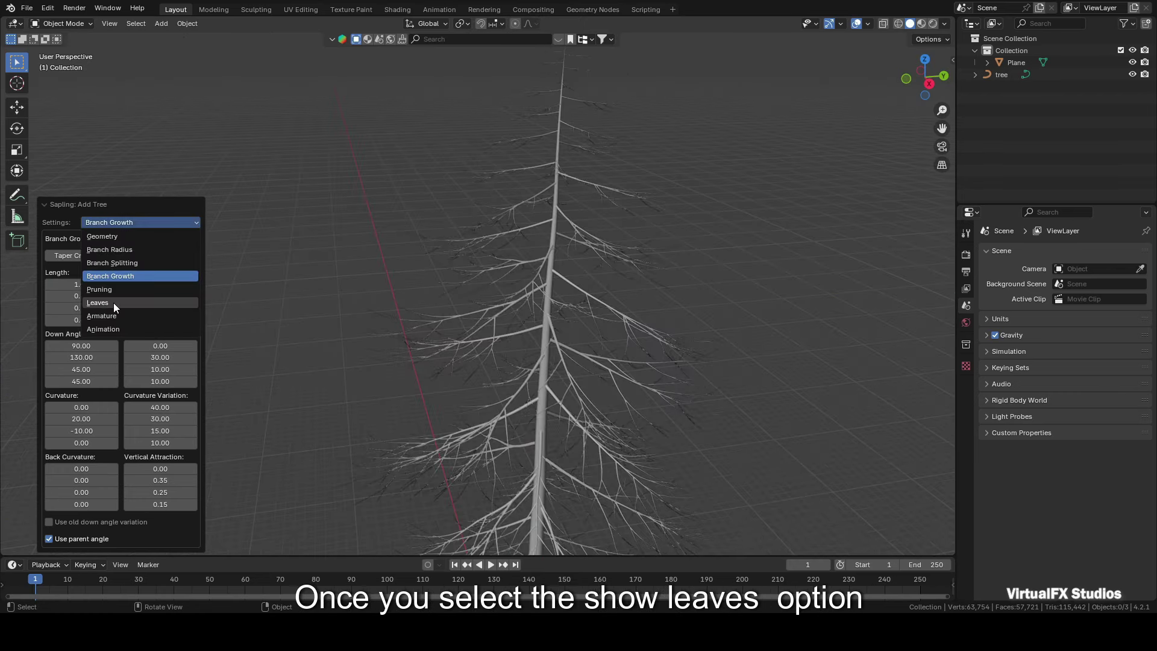
pyautogui.click(114, 302)
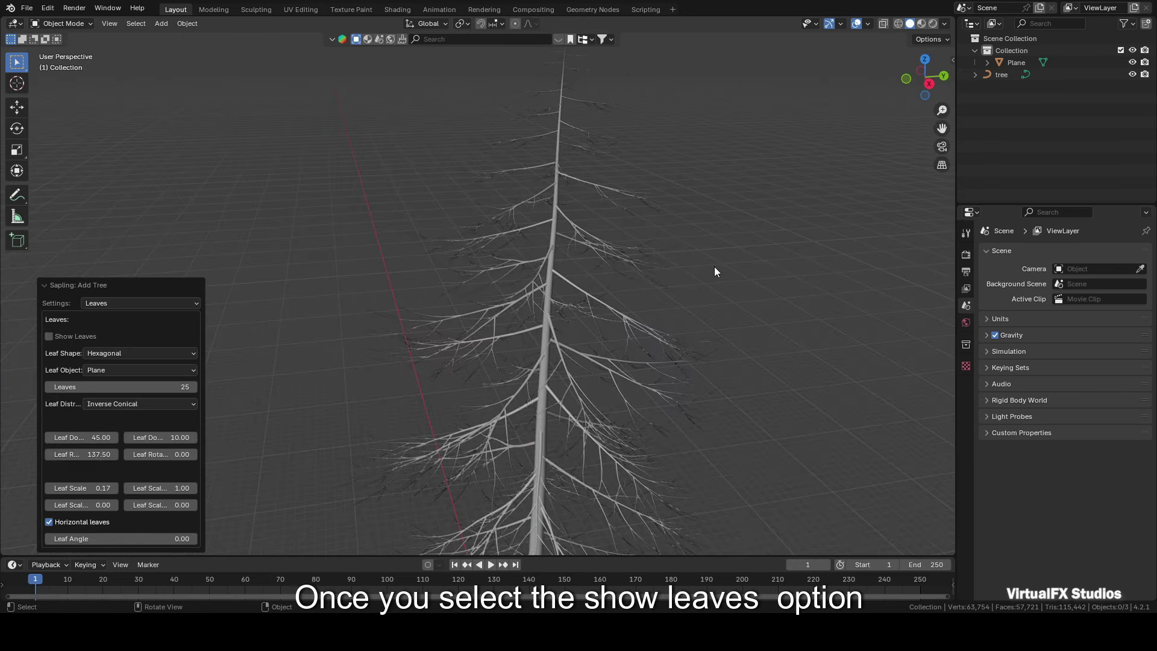
pyautogui.scroll(2, 714, 267)
pyautogui.click(49, 336)
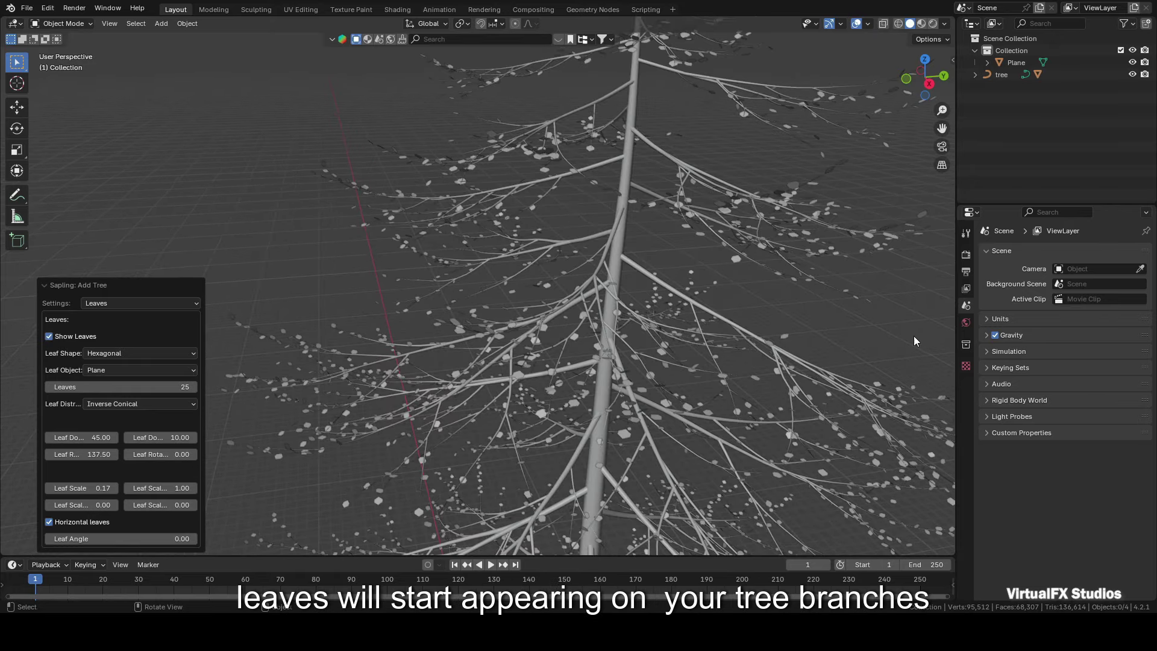
pyautogui.scroll(-5, 870, 311)
pyautogui.scroll(8, 871, 311)
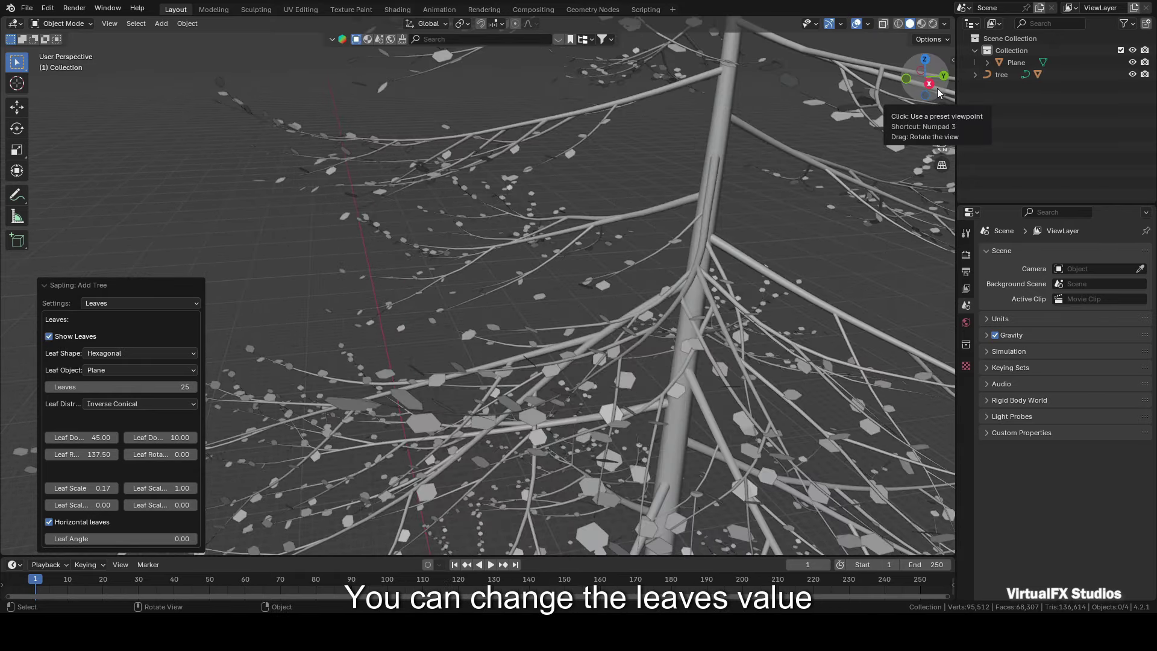
pyautogui.moveTo(938, 89); pyautogui.dragTo(925, 108)
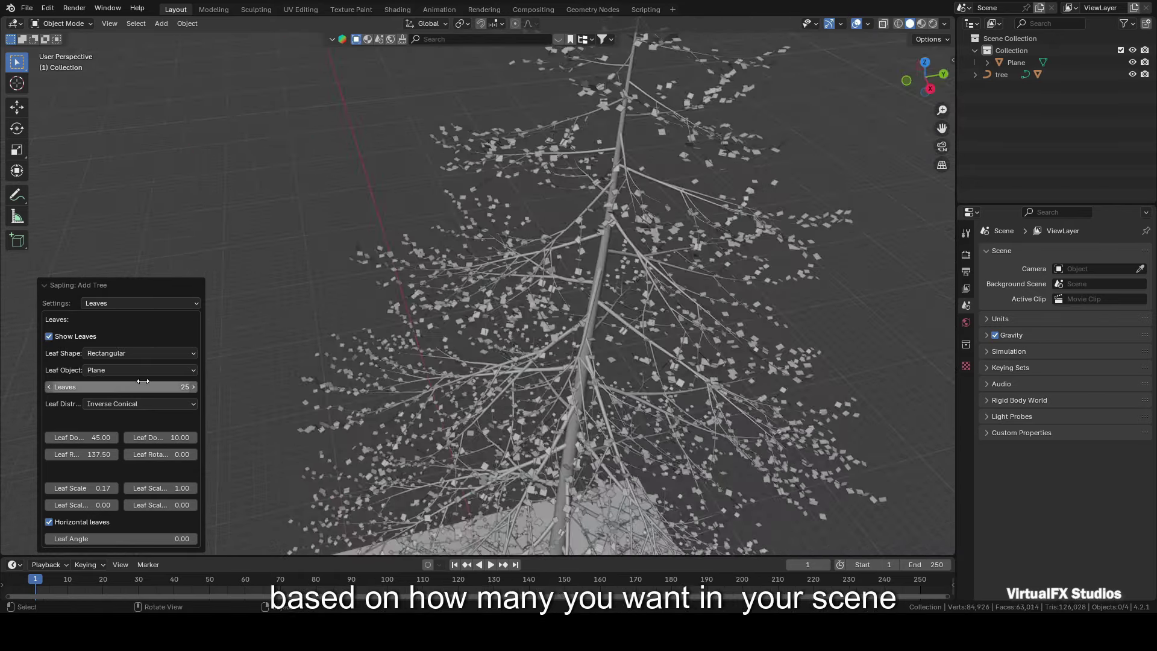
# Set the tree's Leaves count to 50 and its Leaf Scale to 0.50.
pyautogui.write('5')
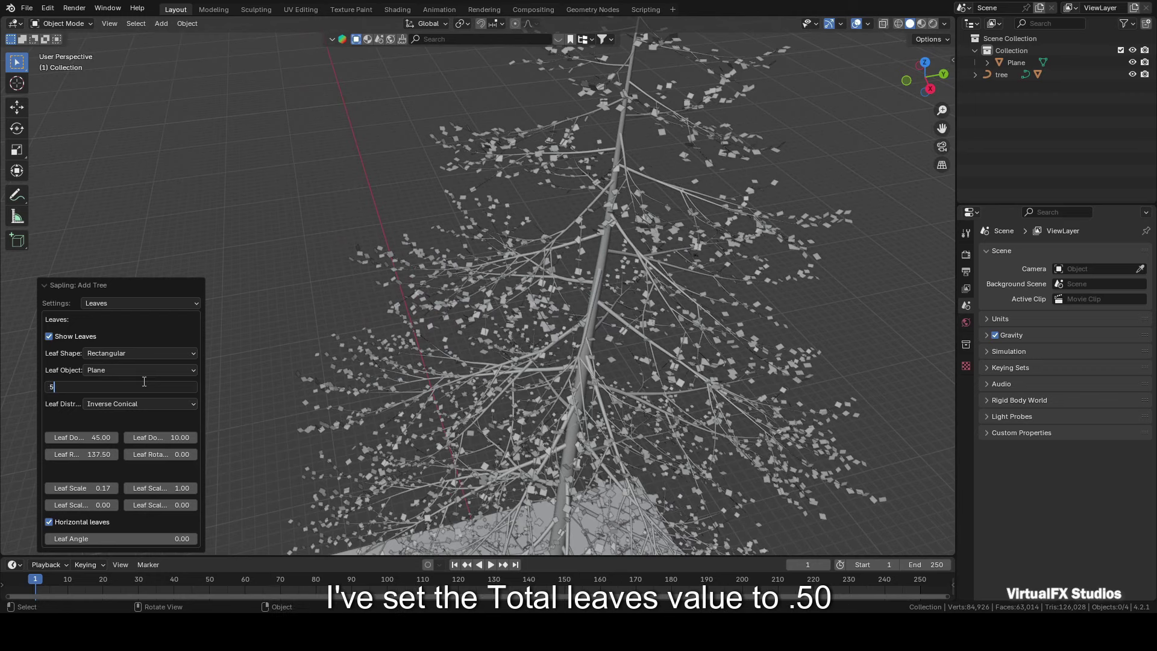
pyautogui.press('Return')
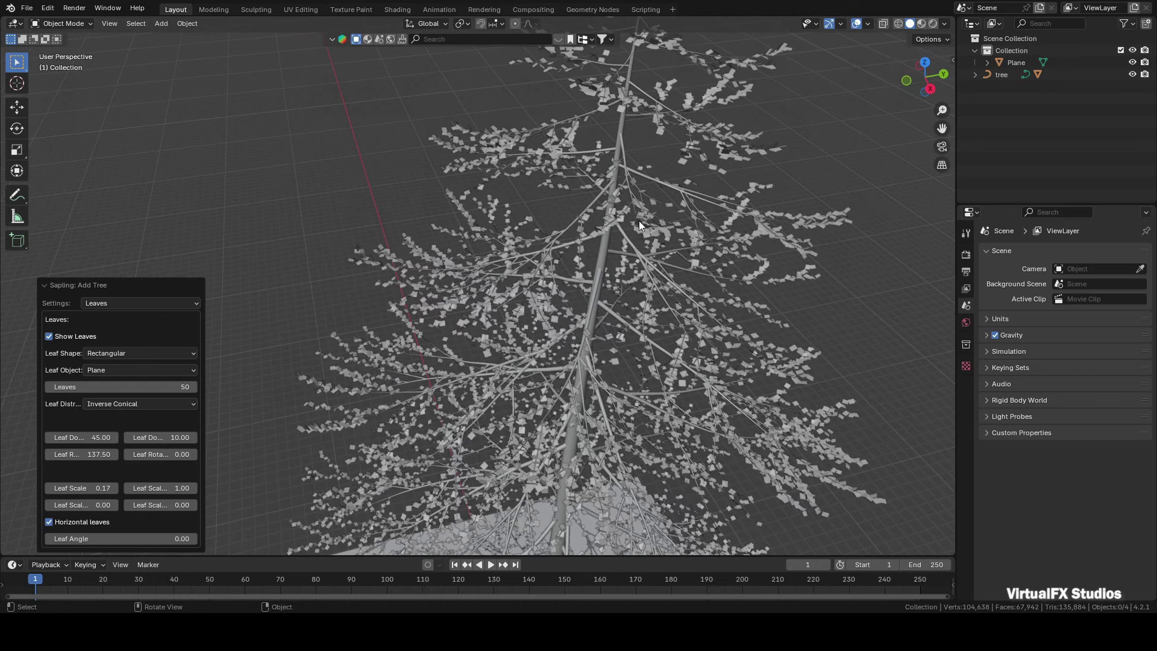
pyautogui.scroll(5, 664, 224)
pyautogui.scroll(-8, 657, 216)
pyautogui.scroll(5, 657, 216)
pyautogui.moveTo(81, 488); pyautogui.dragTo(112, 488)
pyautogui.doubleClick(58, 490)
pyautogui.write('0.5')
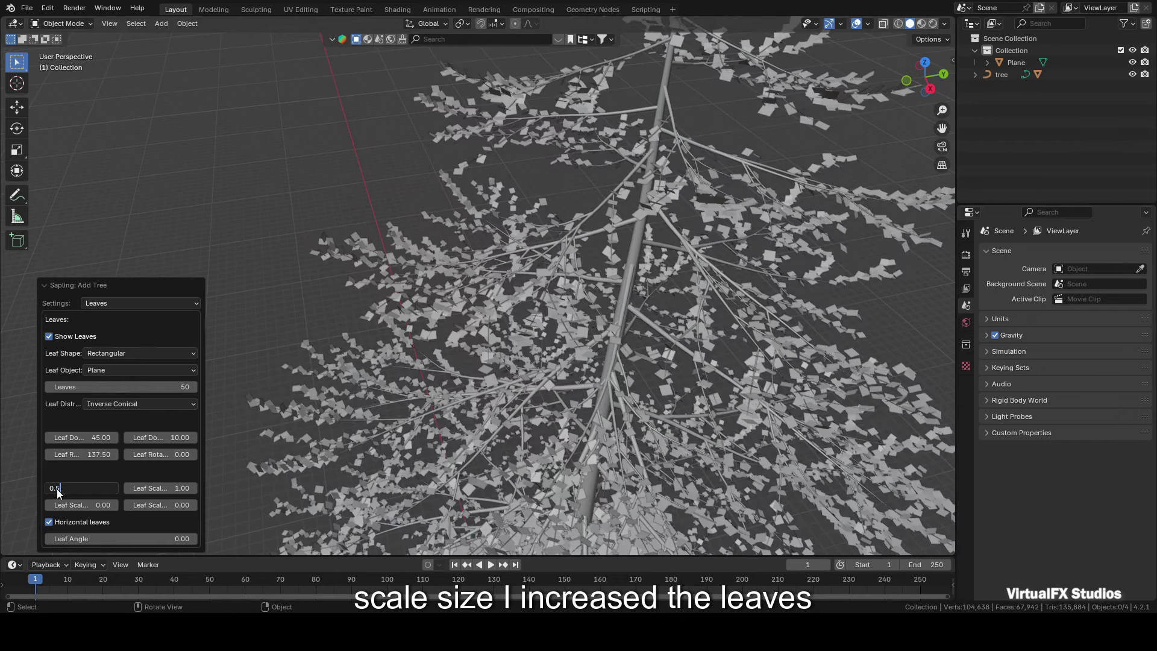
pyautogui.press('Return')
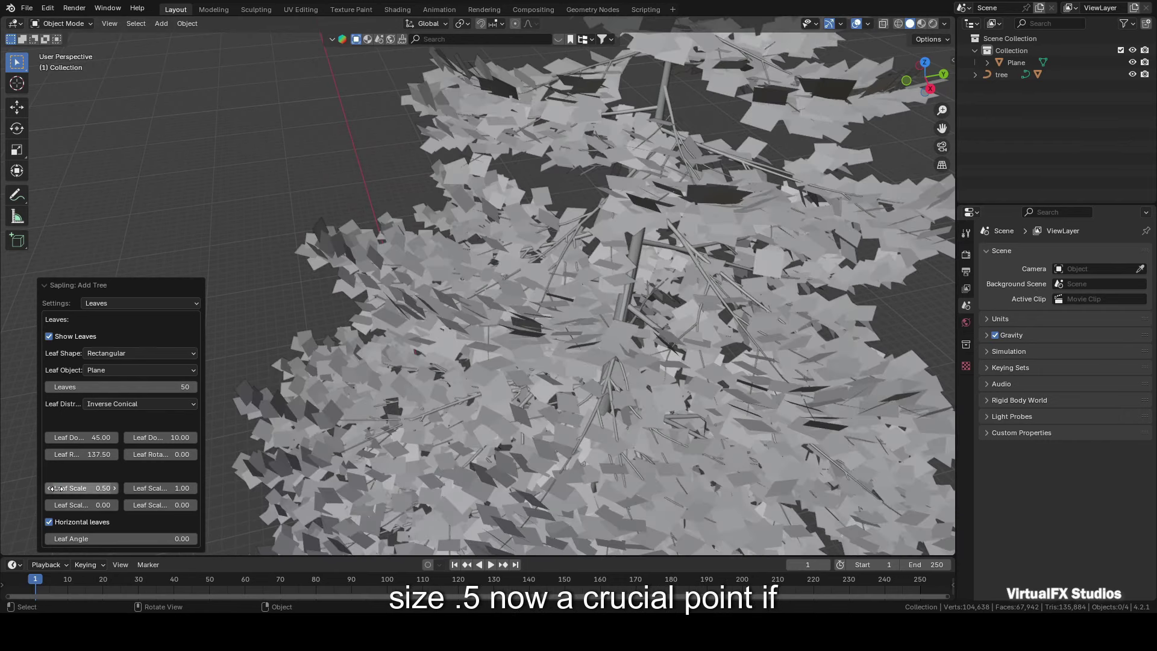
# Examine the foliage density and overall shape of the leafy tree from several angles and distances.
pyautogui.scroll(-6, 757, 348)
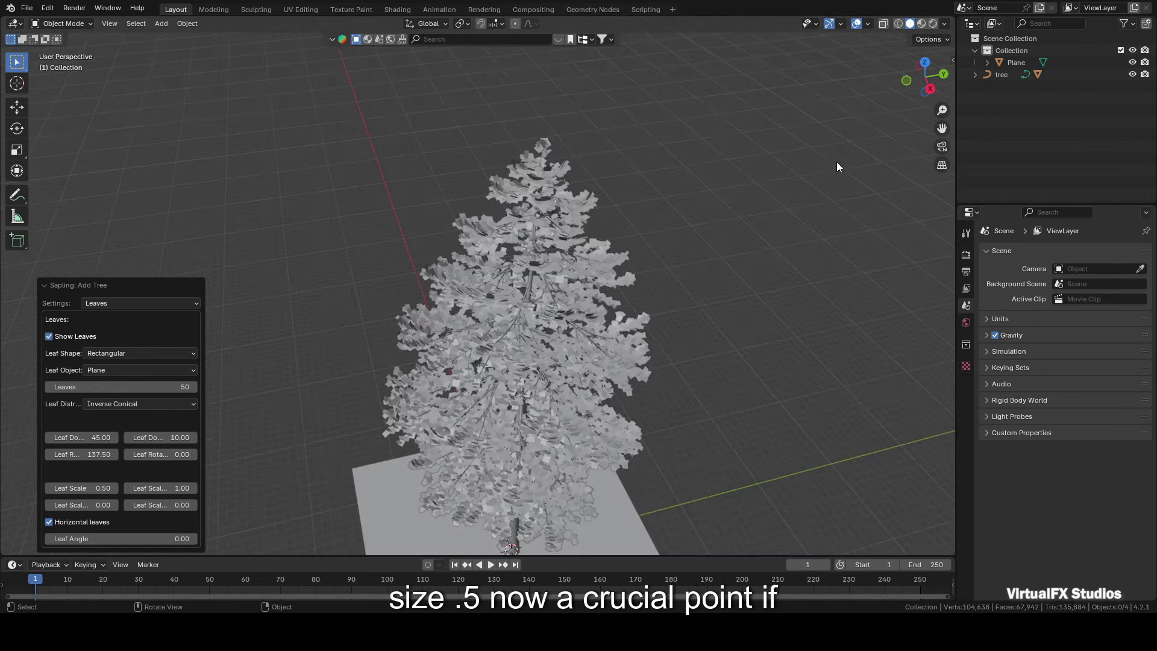
pyautogui.moveTo(913, 75); pyautogui.dragTo(912, 36)
pyautogui.scroll(-6, 852, 161)
pyautogui.scroll(7, 848, 164)
pyautogui.moveTo(929, 78); pyautogui.dragTo(938, 101)
pyautogui.scroll(2, 685, 264)
pyautogui.scroll(-2, 462, 244)
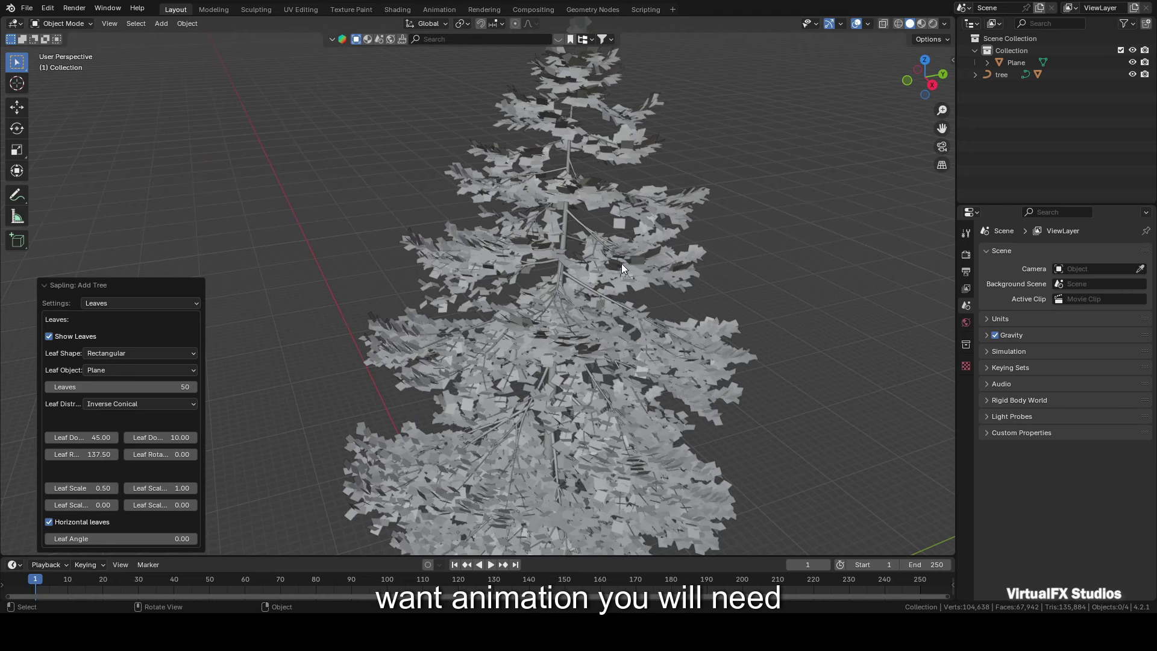
pyautogui.scroll(2, 621, 263)
pyautogui.scroll(-3, 621, 263)
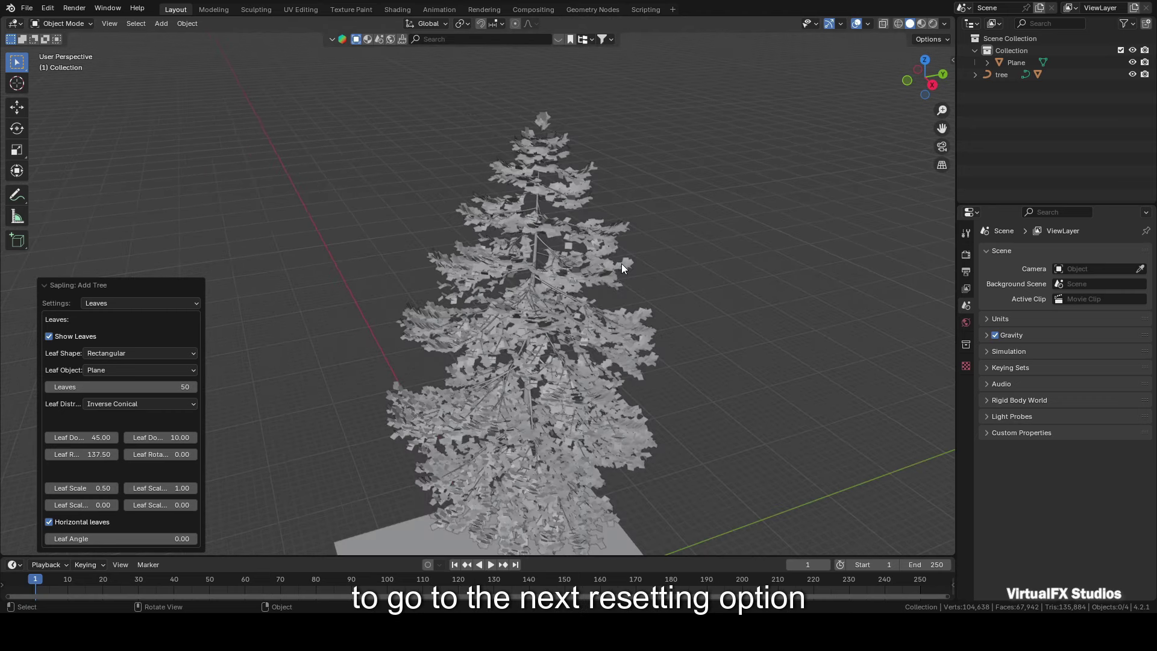
# Show the Armature settings and enable Use Armature for the tree.
pyautogui.click(140, 304)
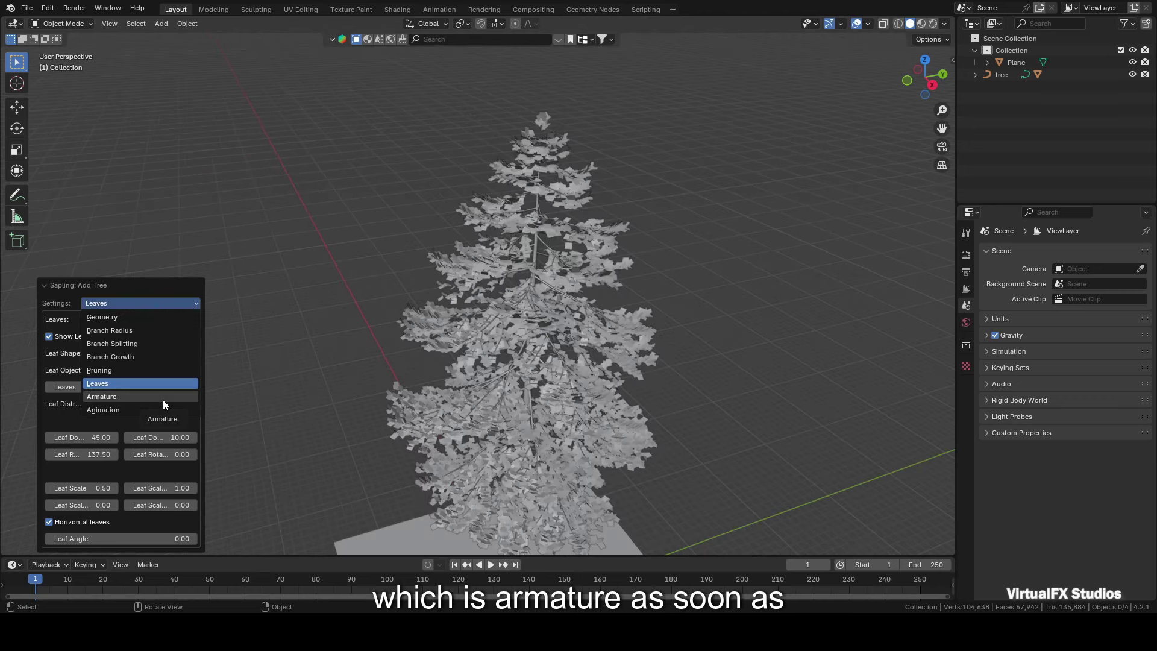
pyautogui.click(162, 398)
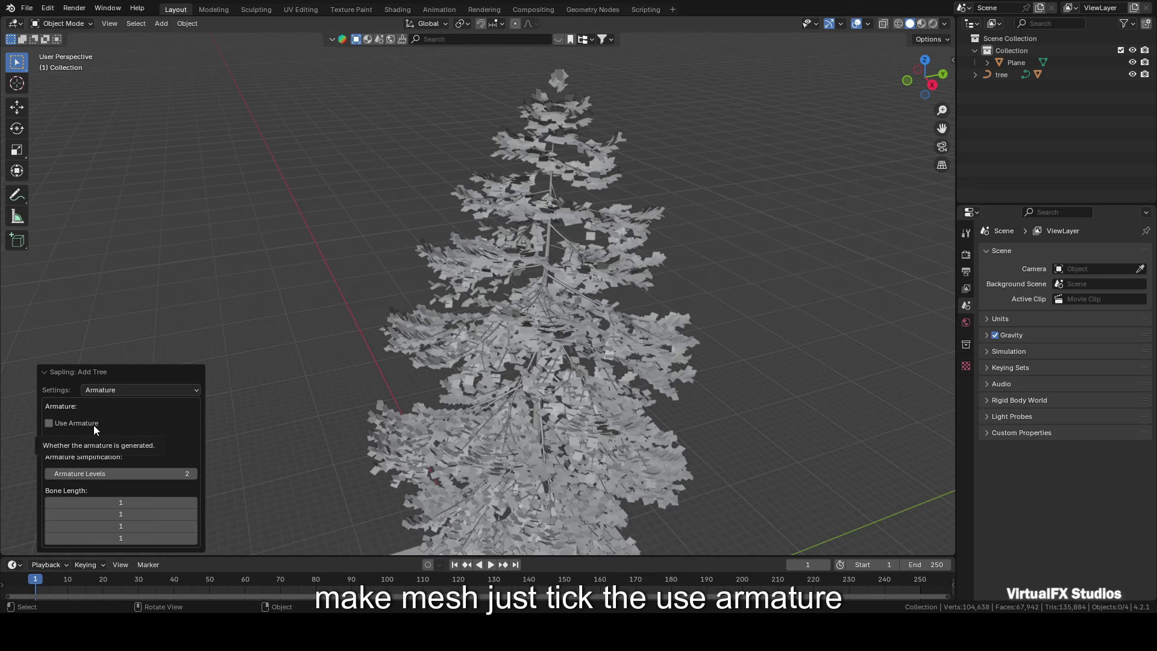
pyautogui.click(48, 423)
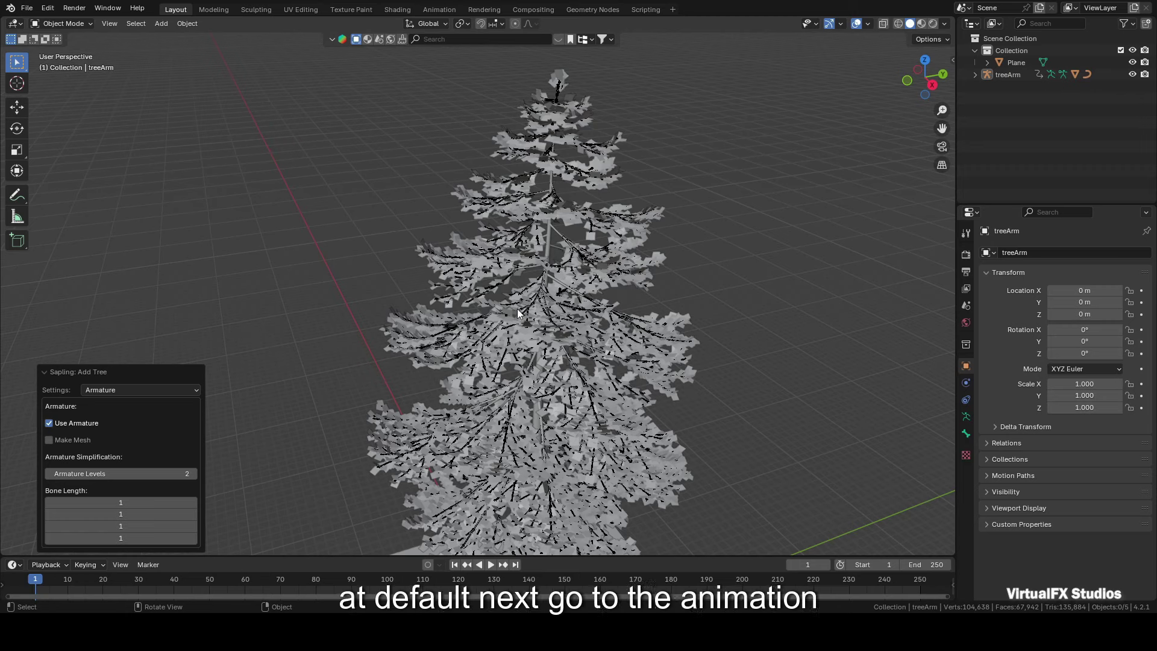
# Show the Animation settings and enable Armature Animation for the tree.
pyautogui.click(140, 390)
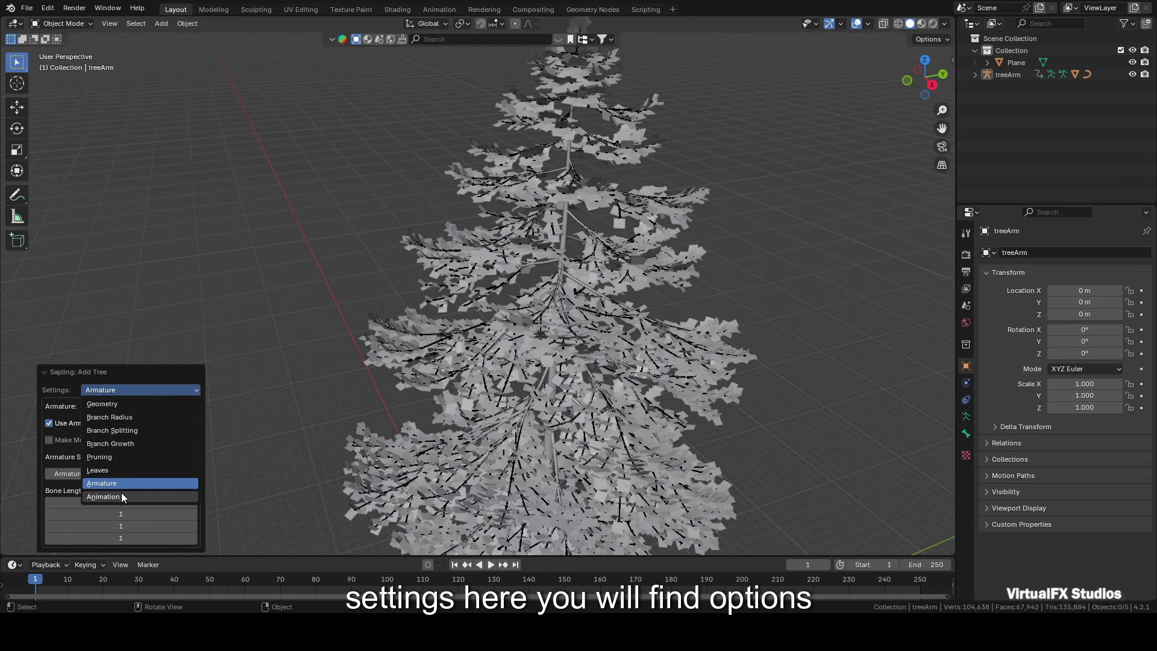
pyautogui.click(145, 498)
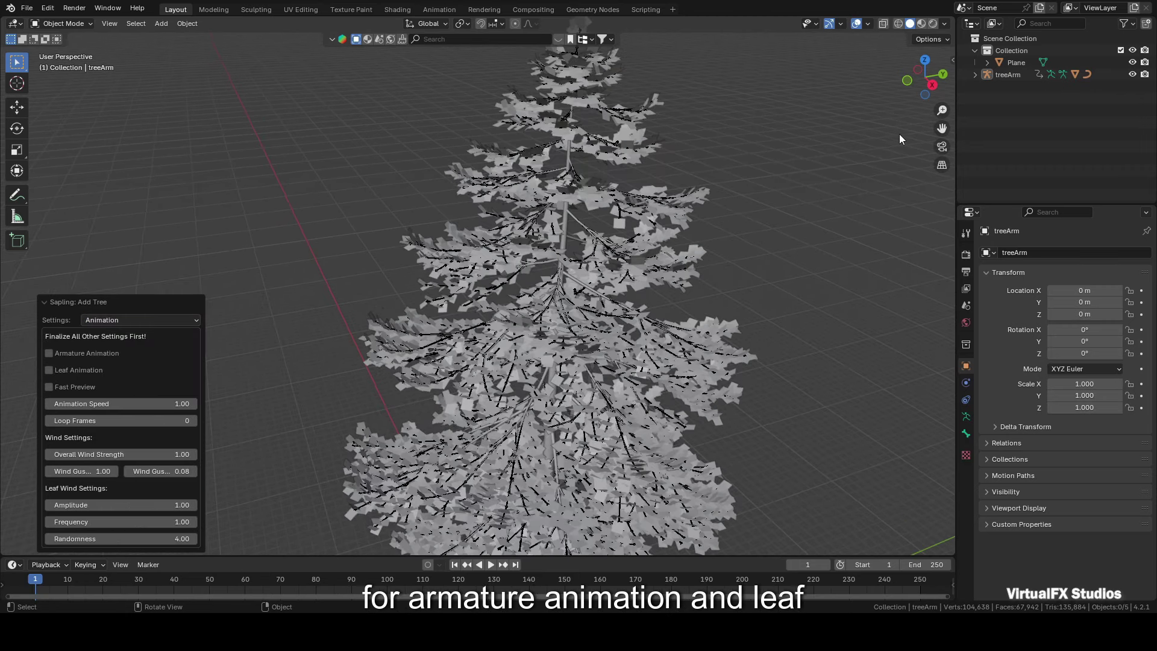
pyautogui.scroll(-3, 883, 163)
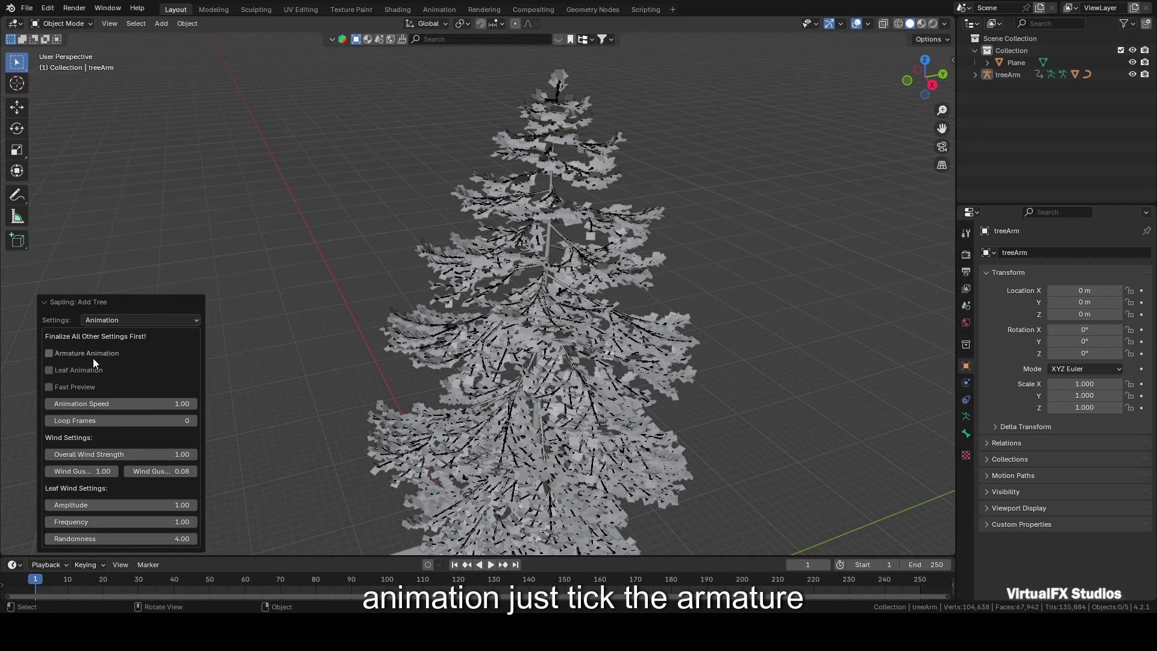
pyautogui.click(49, 353)
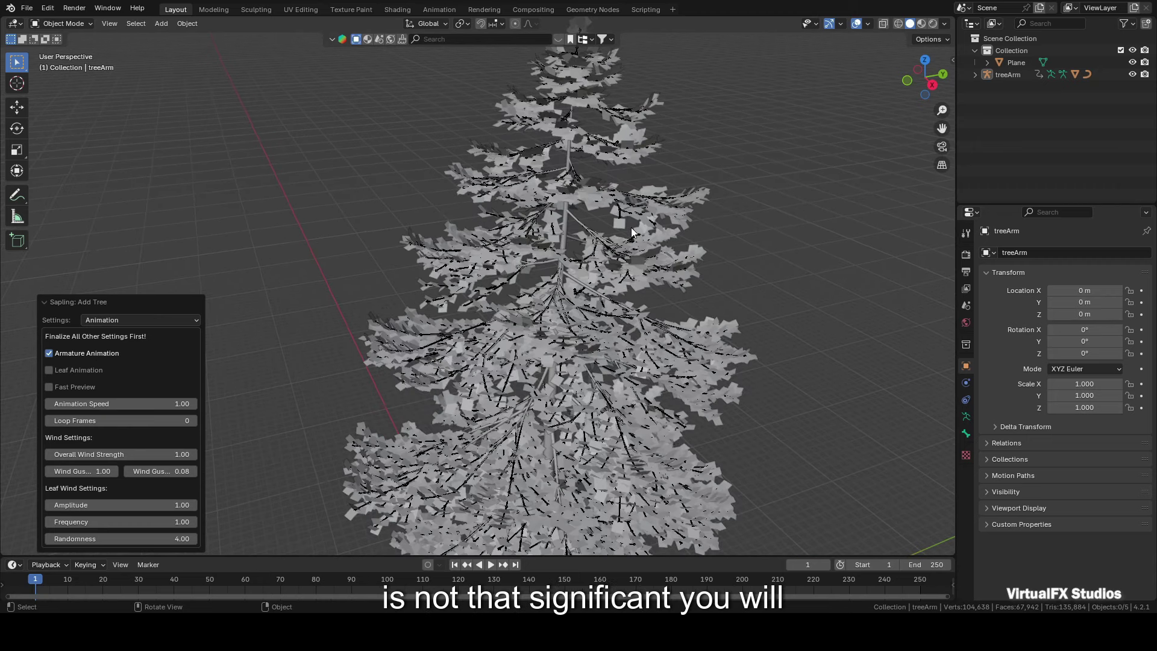
pyautogui.scroll(-4, 609, 253)
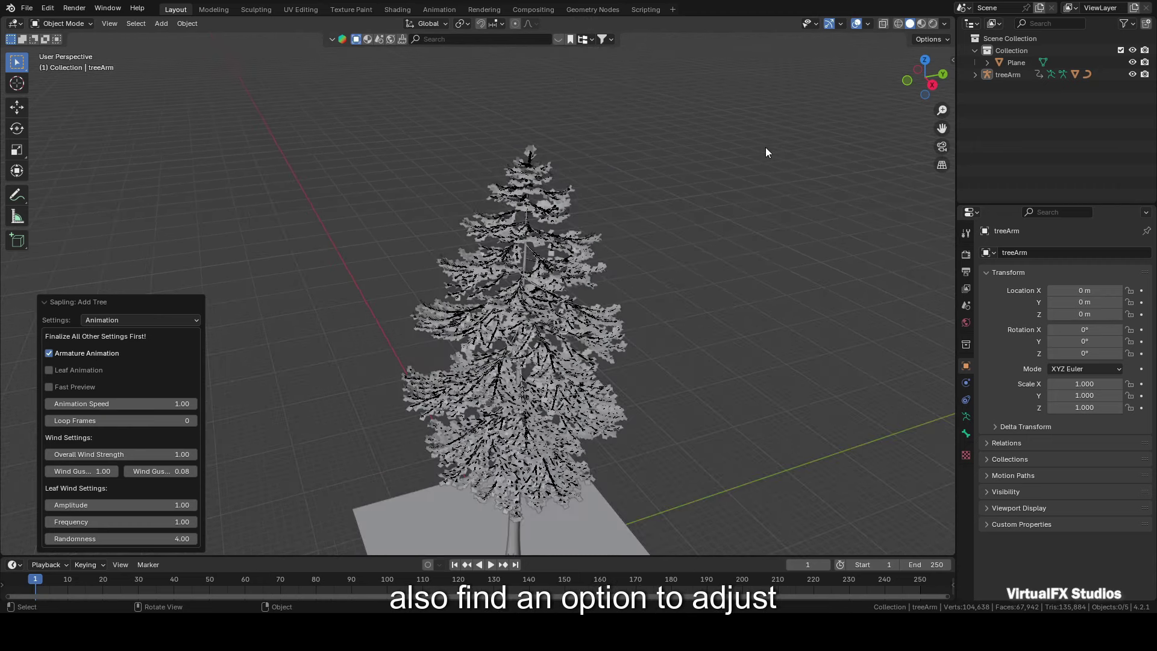
pyautogui.moveTo(916, 66); pyautogui.dragTo(908, 68)
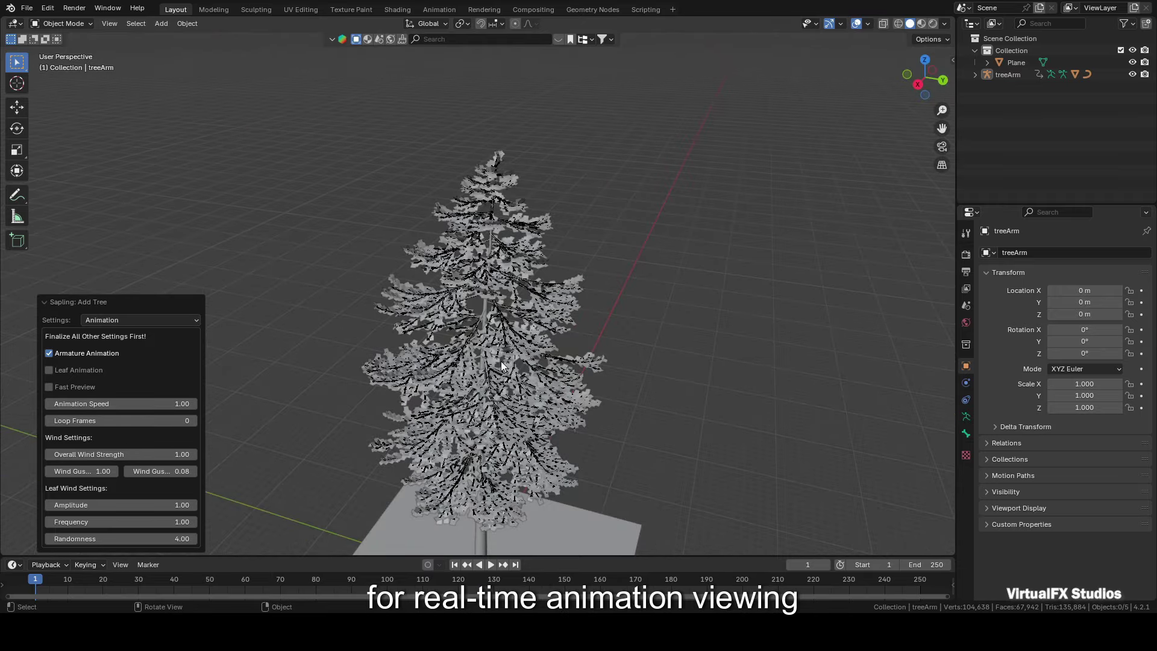
# Enable Fast Preview for the tree and play its wind animation in the front view.
pyautogui.press('KP_1')
pyautogui.click(49, 387)
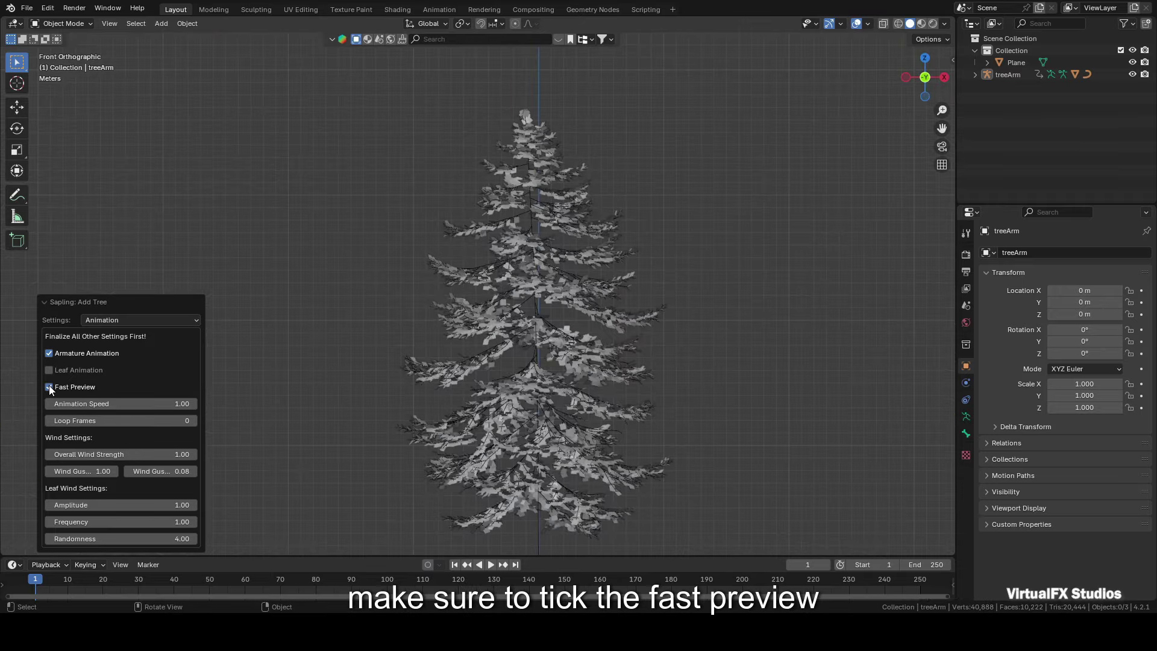
pyautogui.click(491, 565)
pyautogui.scroll(-2, 774, 305)
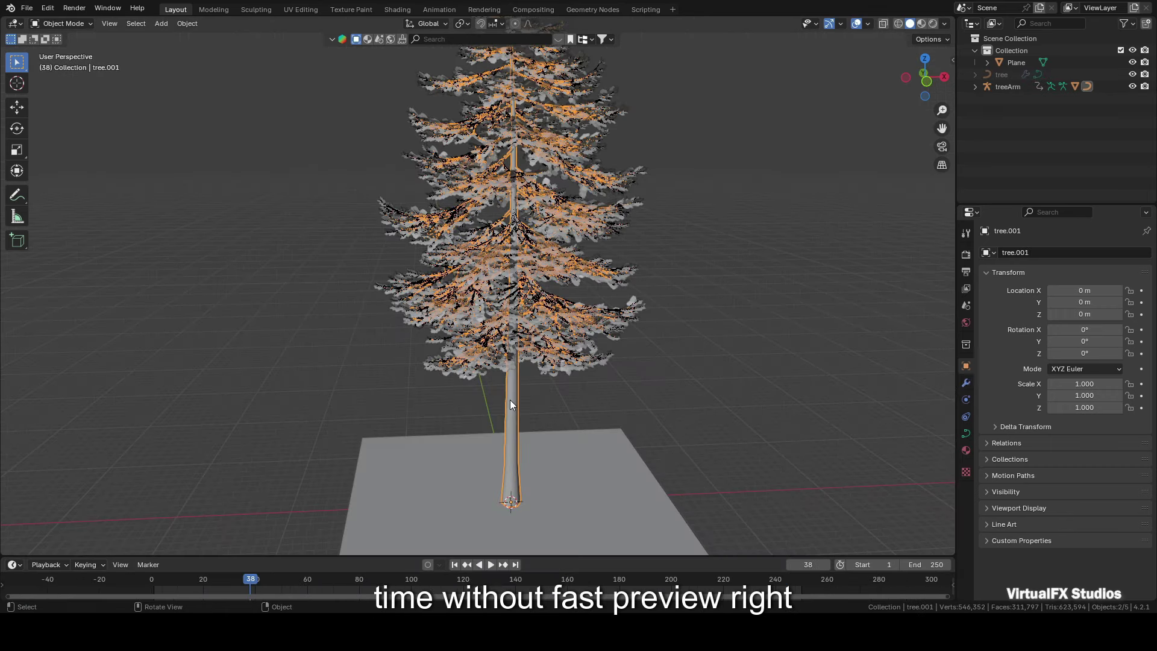
# Convert the tree's trunk and branch curve to a mesh and deselect it.
pyautogui.rightClick(510, 399)
pyautogui.moveTo(510, 401)
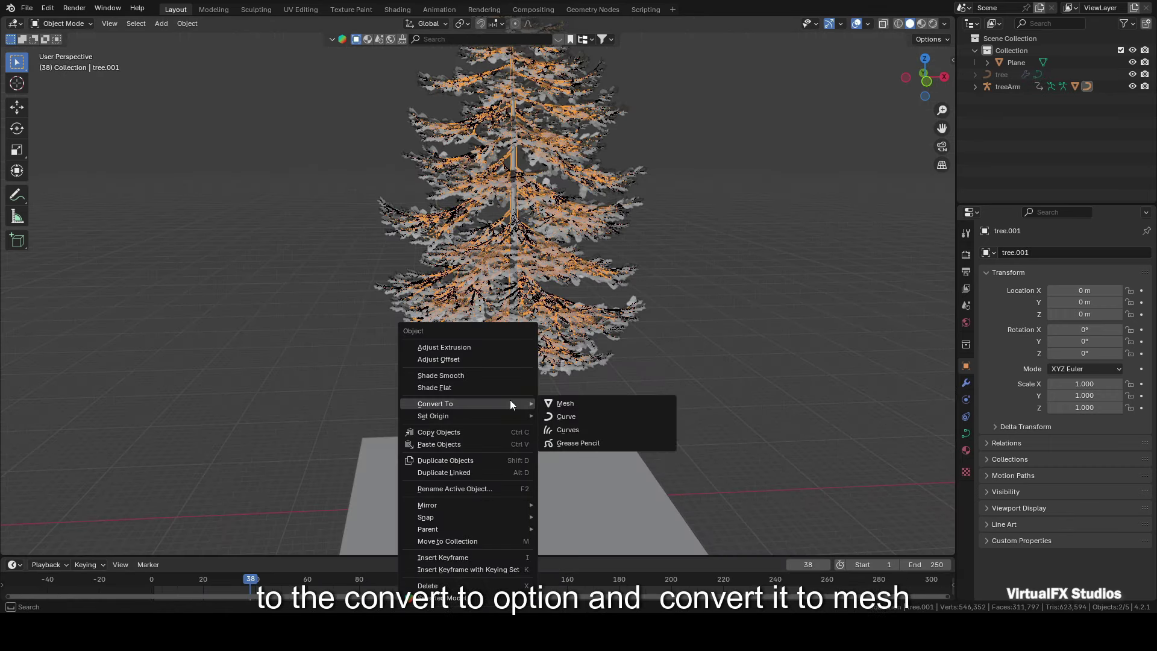
pyautogui.click(607, 403)
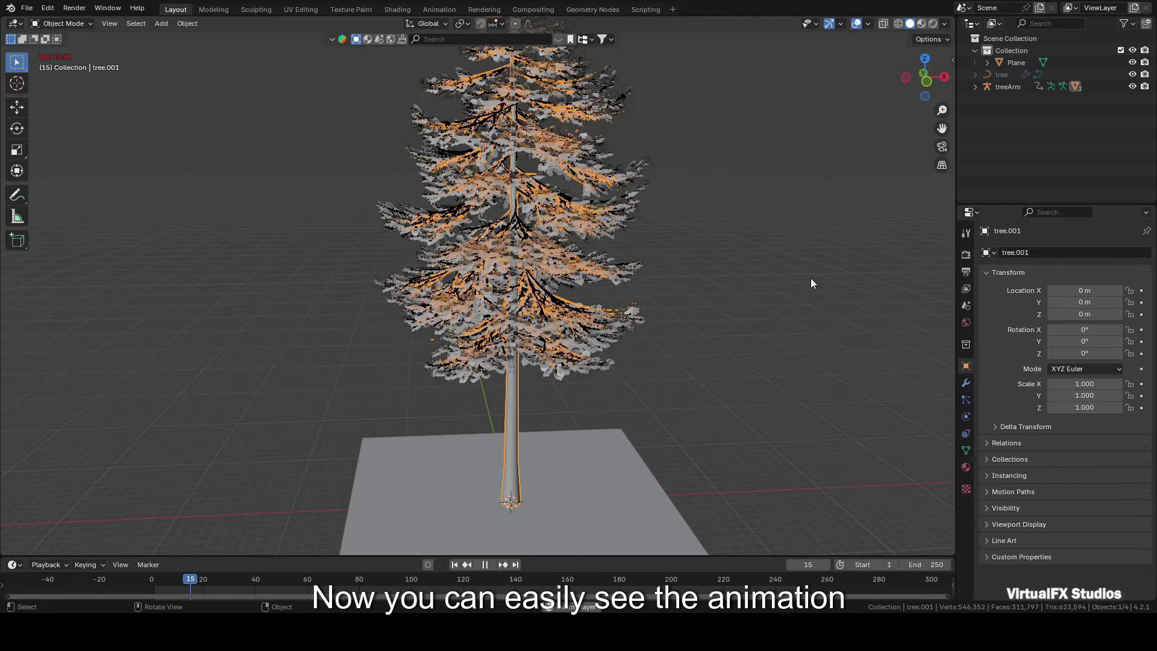
pyautogui.click(811, 283)
# Examine the converted tree's wind animation from several angles and distances.
pyautogui.scroll(3, 852, 206)
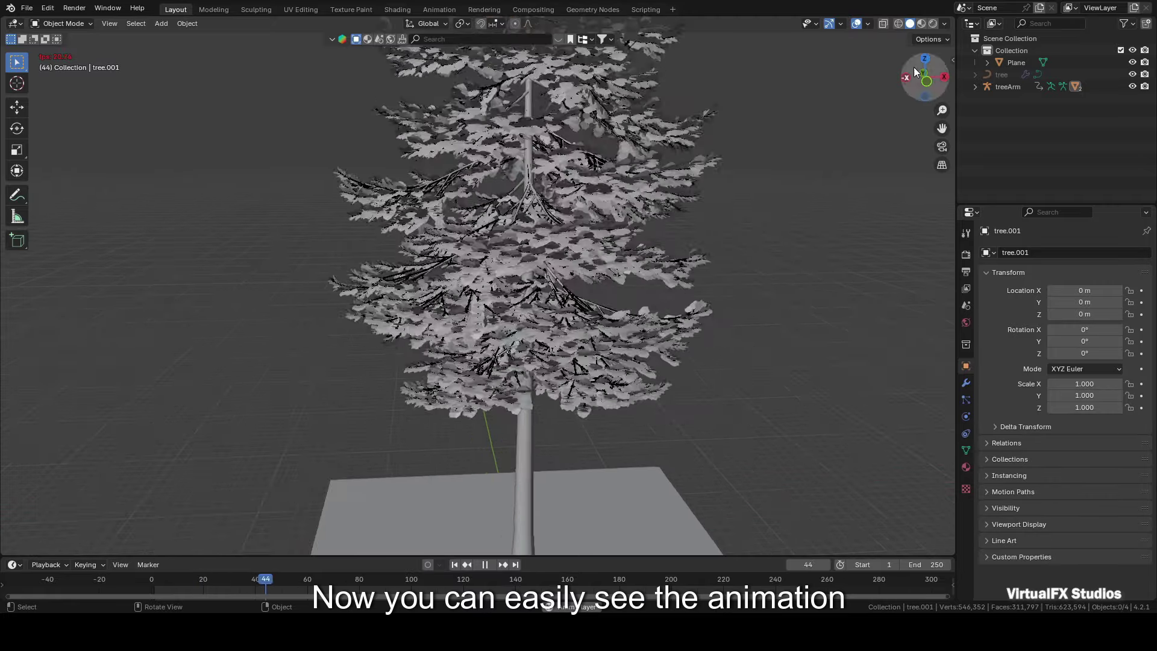
pyautogui.moveTo(931, 72); pyautogui.dragTo(900, 74)
pyautogui.scroll(-3, 850, 170)
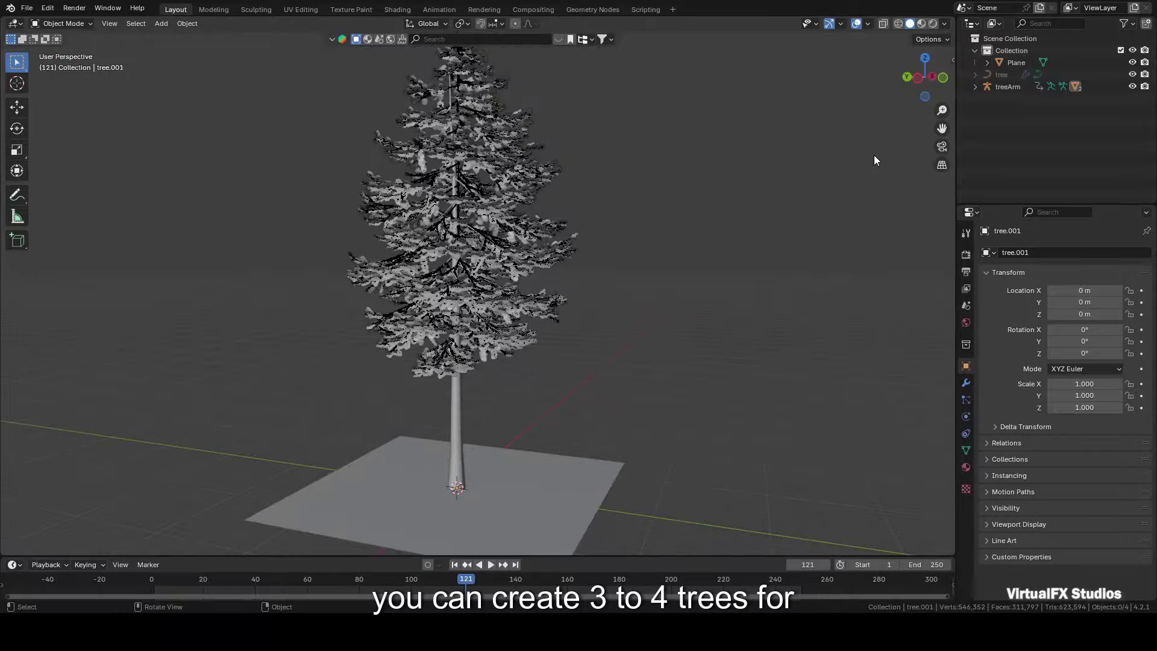
pyautogui.moveTo(942, 129); pyautogui.dragTo(977, 206)
pyautogui.moveTo(901, 74); pyautogui.dragTo(799, 76)
pyautogui.scroll(5, 765, 256)
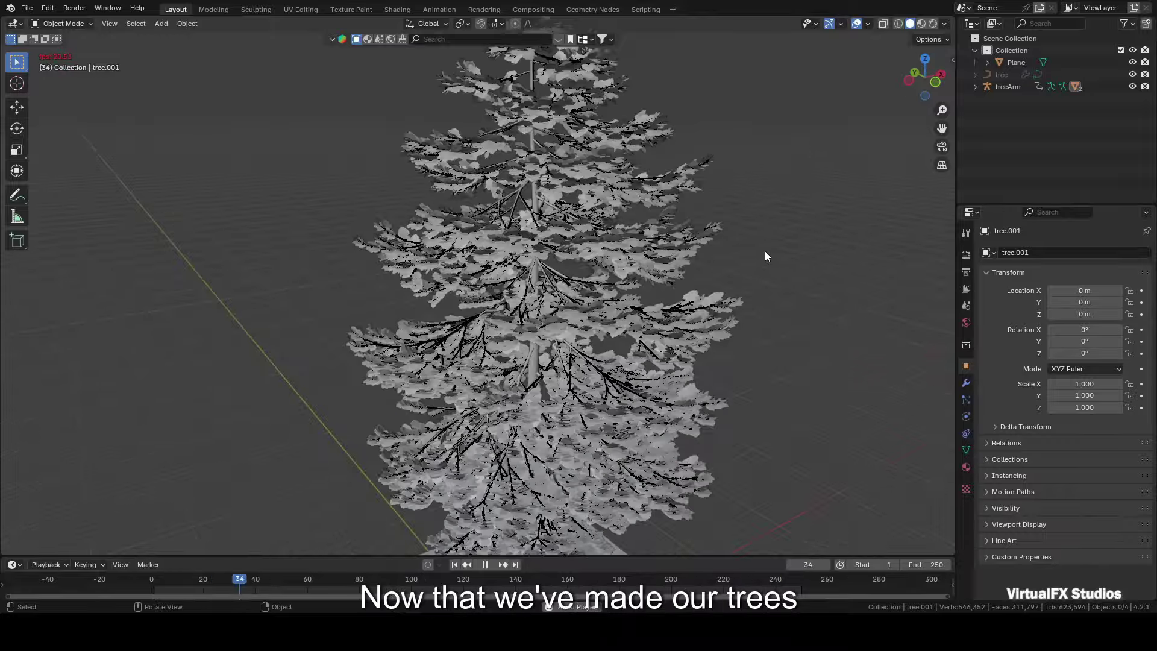
pyautogui.scroll(-6, 859, 215)
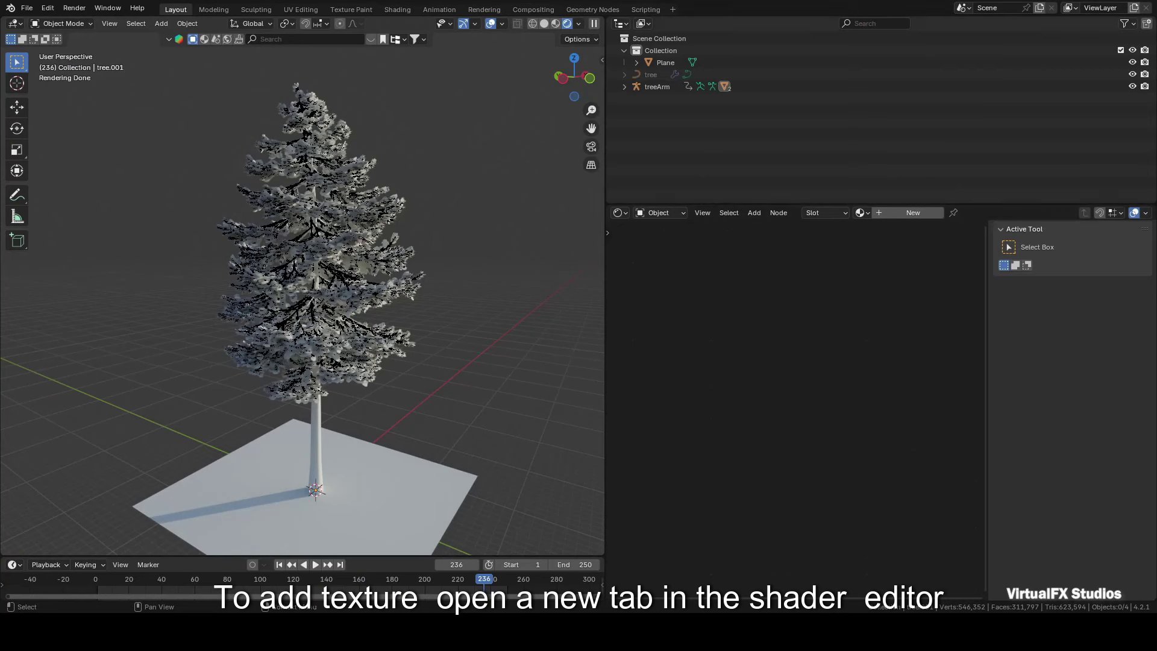
# Create a new material for the tree's leaves and widen the shader editor.
pyautogui.click(350, 121)
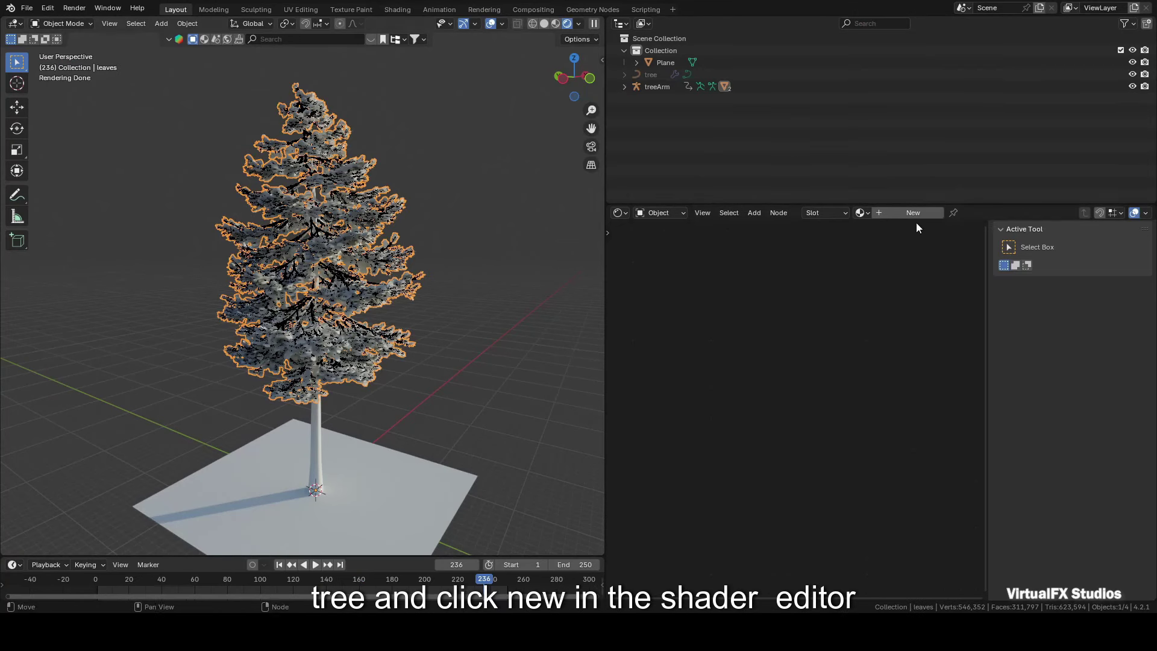
pyautogui.click(900, 213)
pyautogui.moveTo(606, 314); pyautogui.dragTo(449, 314)
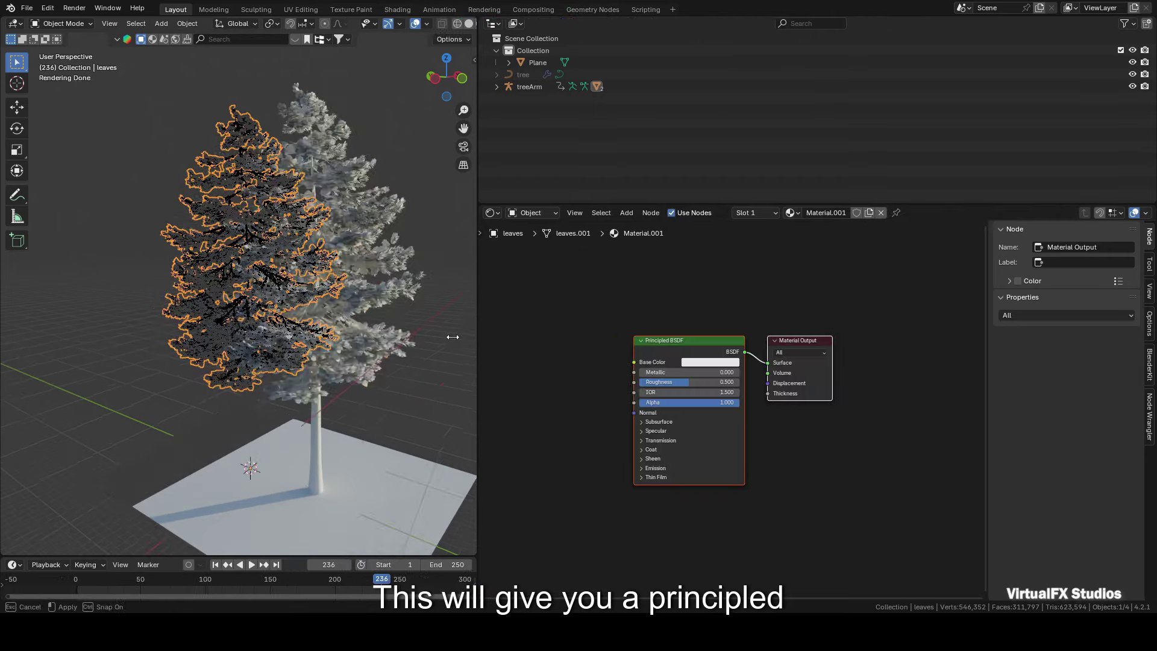
# Place the pngwing.com (9).png leaf image beside the Principled BSDF and connect its Color to Base Color.
pyautogui.moveTo(555, 362); pyautogui.dragTo(622, 363, button='middle')
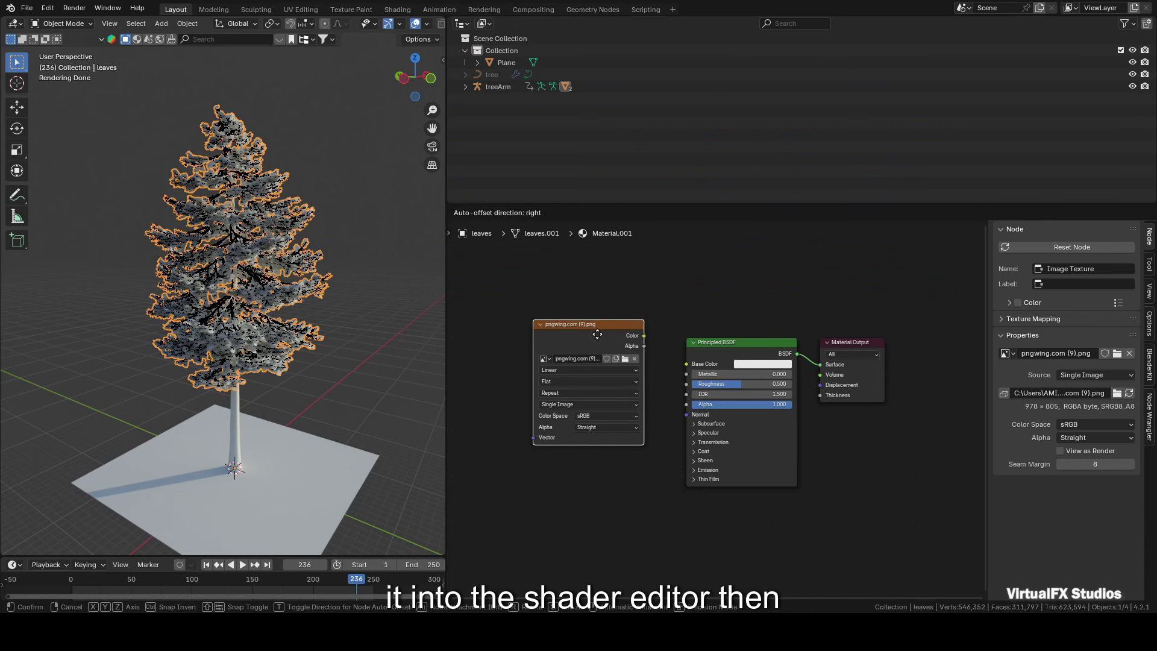
pyautogui.click(694, 343)
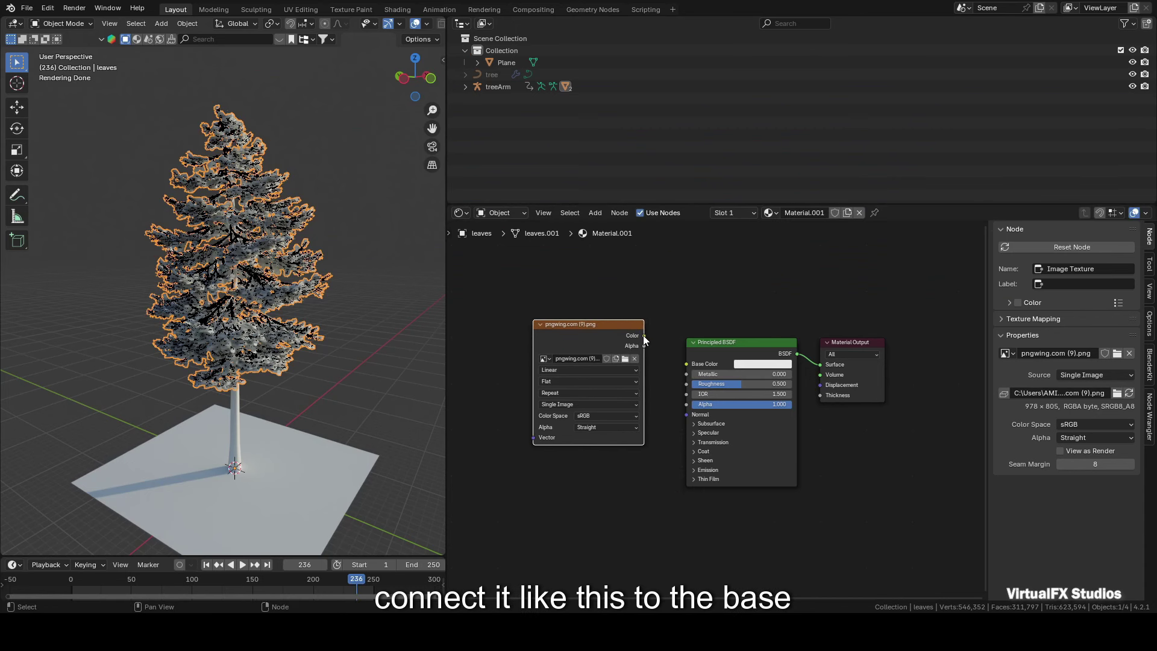
pyautogui.moveTo(644, 336); pyautogui.dragTo(695, 365)
pyautogui.scroll(6, 374, 234)
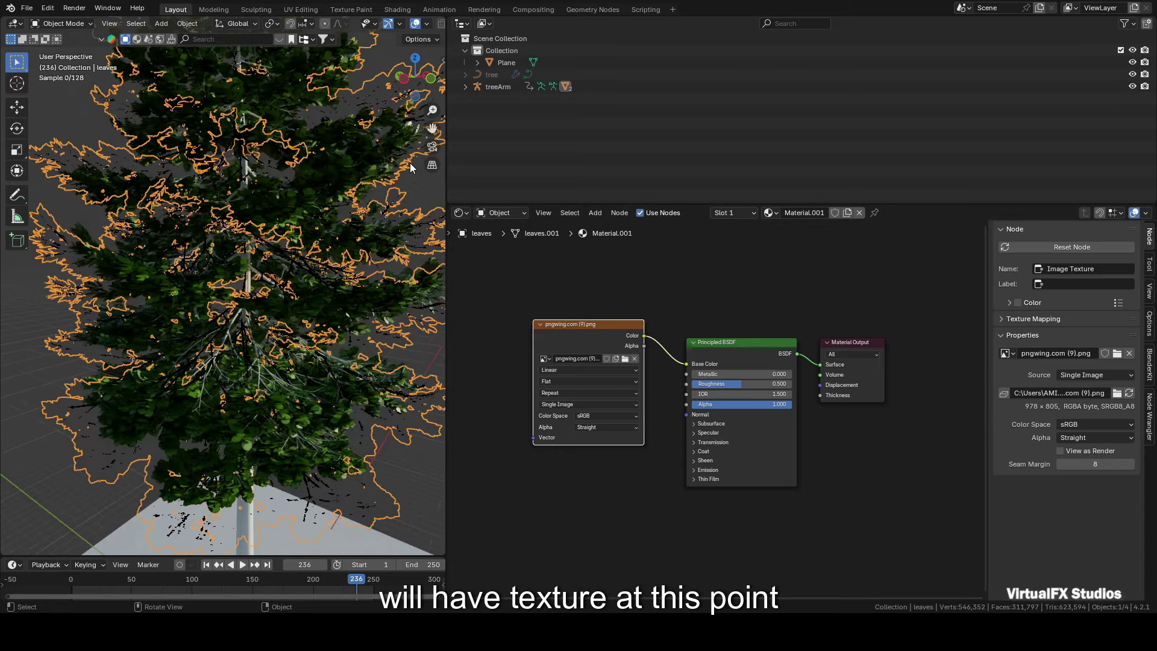
# Connect the leaf image's Alpha to the Principled BSDF's Alpha and check the foliage.
pyautogui.scroll(2, 411, 168)
pyautogui.moveTo(425, 88); pyautogui.dragTo(403, 74)
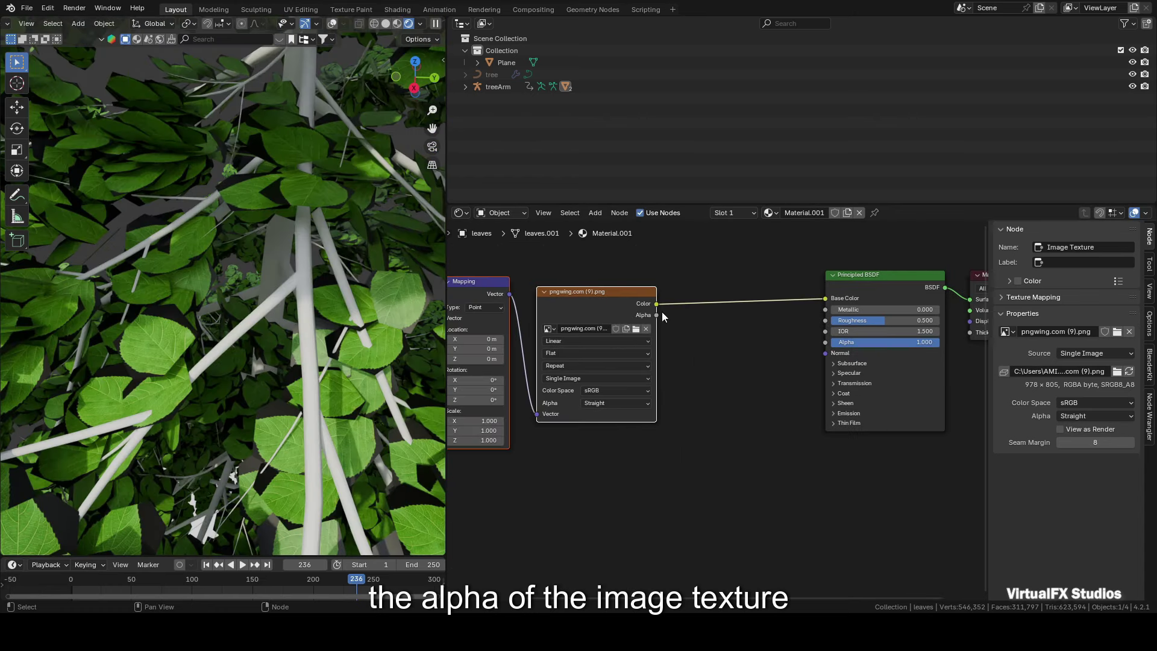
pyautogui.moveTo(657, 315); pyautogui.dragTo(823, 347)
pyautogui.scroll(-7, 326, 303)
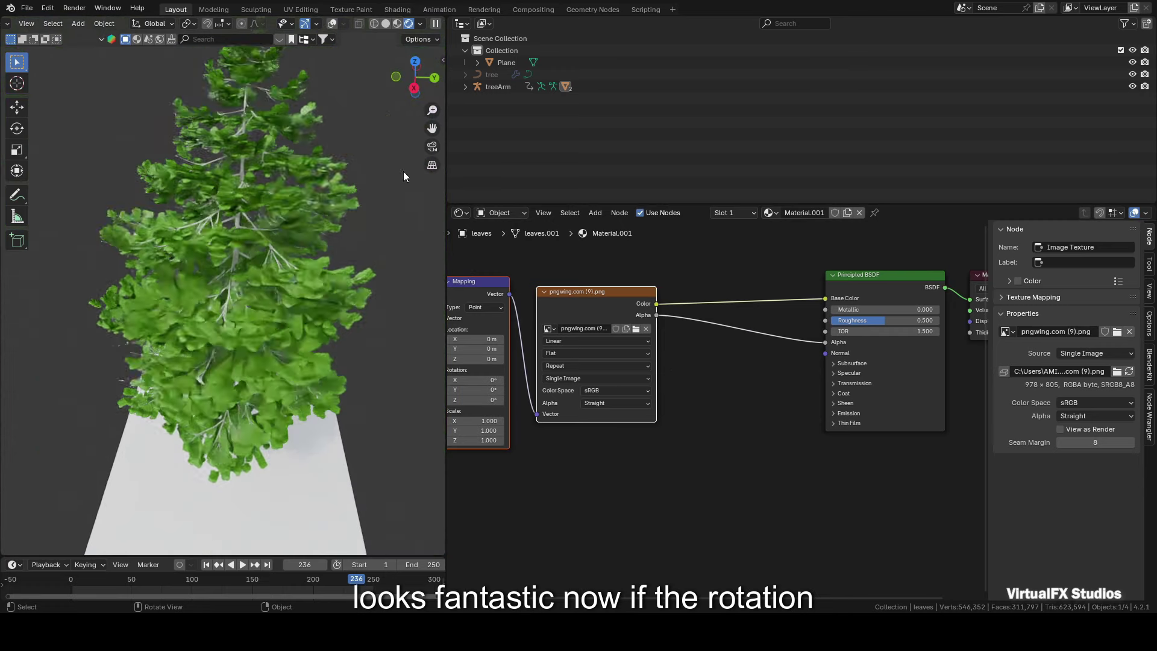
pyautogui.moveTo(415, 80); pyautogui.dragTo(389, 130)
pyautogui.scroll(4, 402, 145)
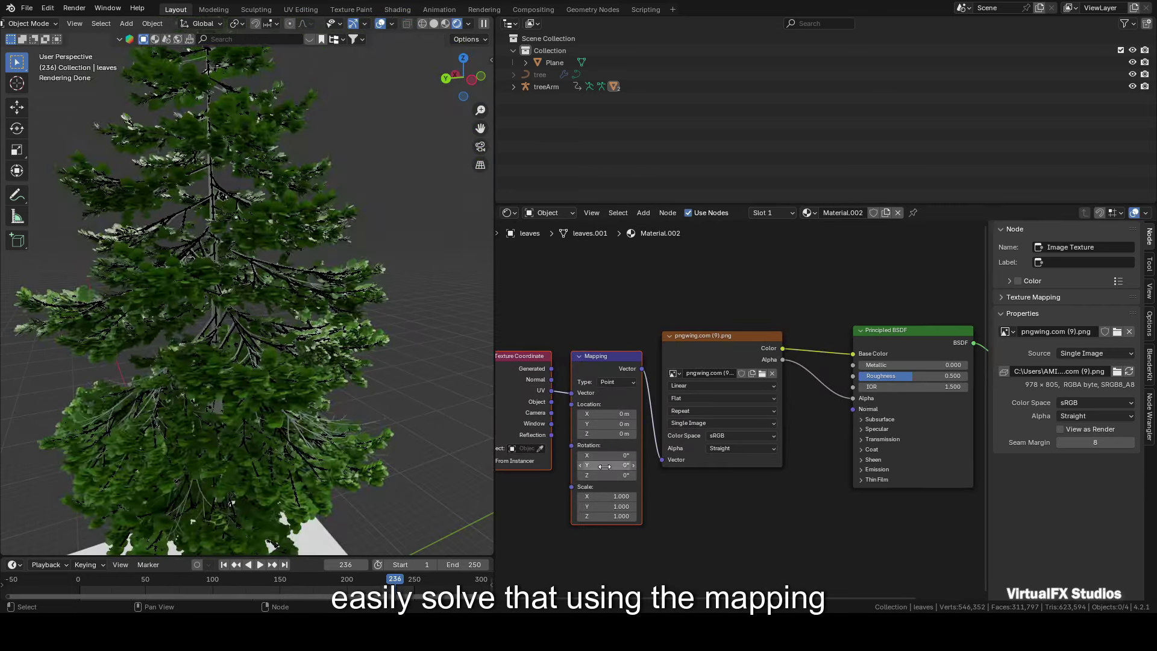
# Set the leaf texture's Mapping rotation to 0° and inspect the leaves up close.
pyautogui.moveTo(604, 465)
pyautogui.mouseDown()
pyautogui.moveTo(633, 465)
pyautogui.moveTo(605, 466)
pyautogui.mouseUp()
pyautogui.write('0')
pyautogui.press('Return')
pyautogui.scroll(1, 343, 151)
pyautogui.moveTo(241, 157); pyautogui.dragTo(404, 183, button='middle')
pyautogui.scroll(3, 338, 326)
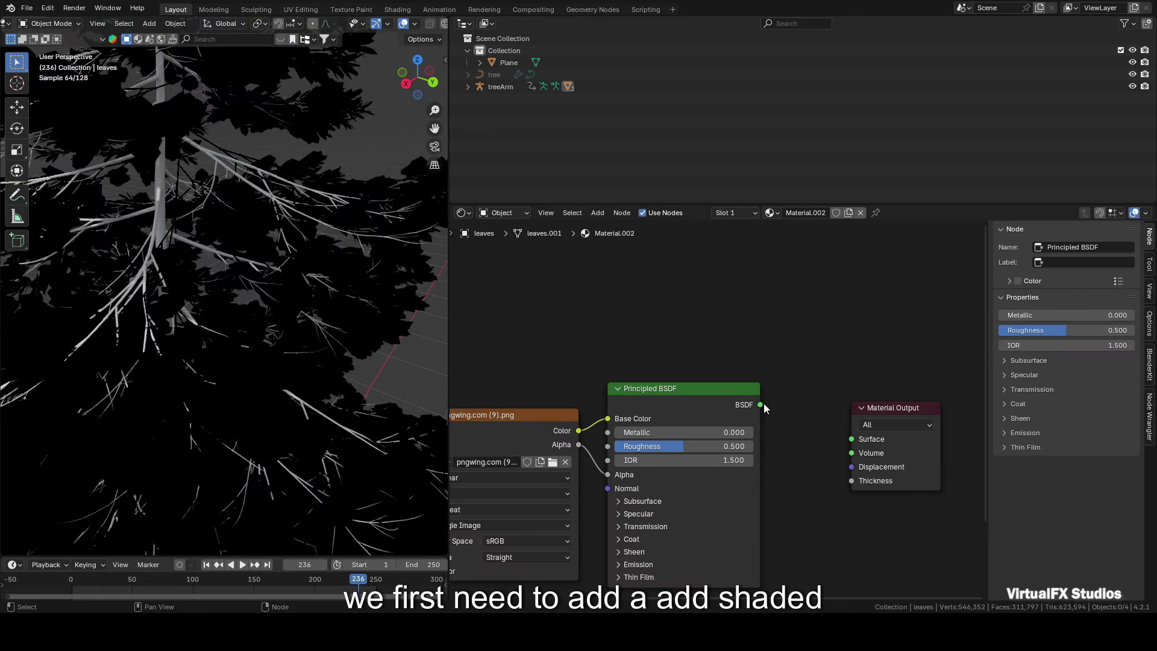
# Insert an Add Shader node between the Principled BSDF and the Material Output's Surface.
pyautogui.moveTo(761, 408); pyautogui.dragTo(857, 325)
pyautogui.write('add')
pyautogui.press('Return')
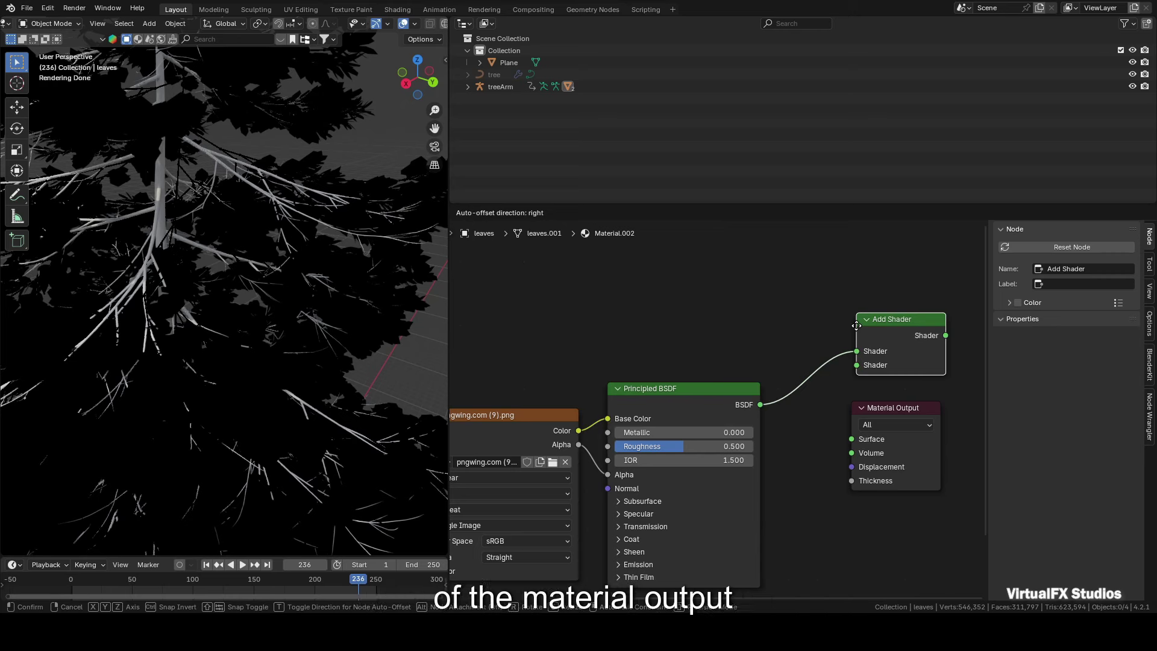
pyautogui.click(772, 317)
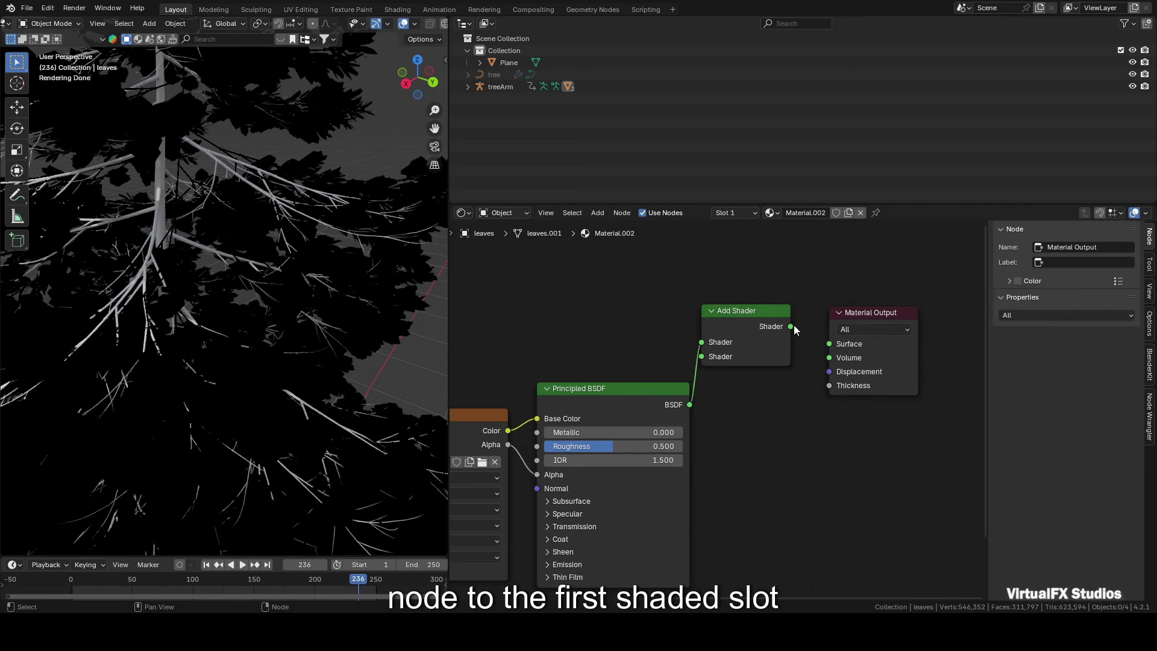
pyautogui.moveTo(791, 327); pyautogui.dragTo(842, 344)
# Feed a Translucent BSDF into the Add Shader's second input and connect the leaf image's Color to its Color.
pyautogui.moveTo(747, 402); pyautogui.dragTo(819, 517)
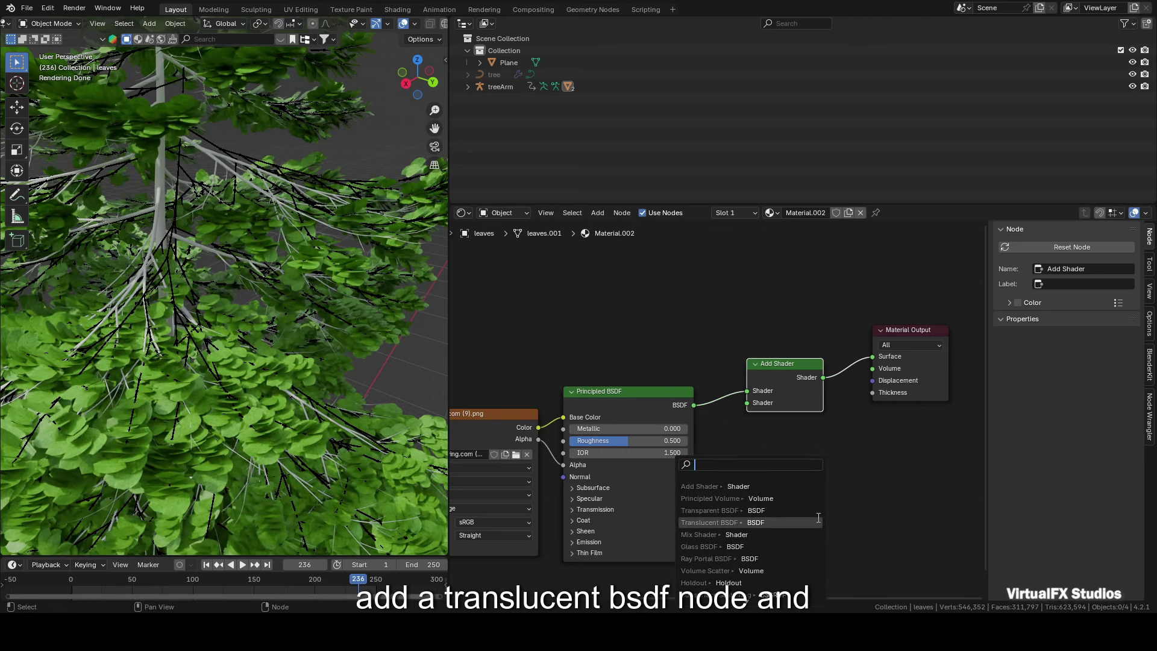
pyautogui.write('tran')
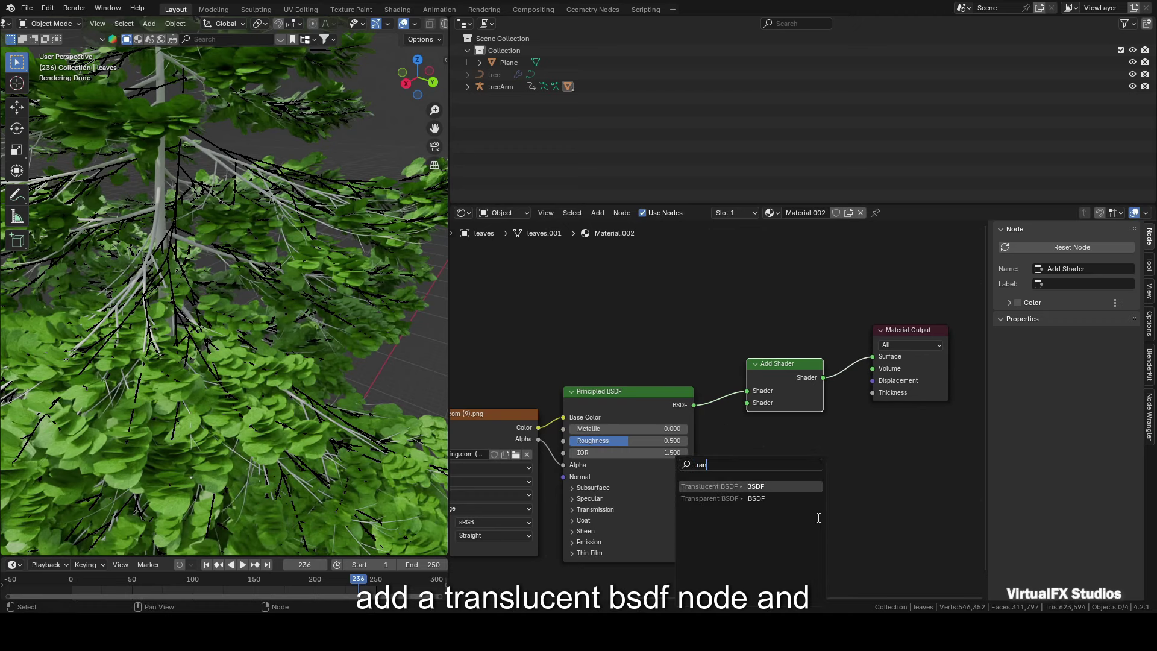
pyautogui.press('Return')
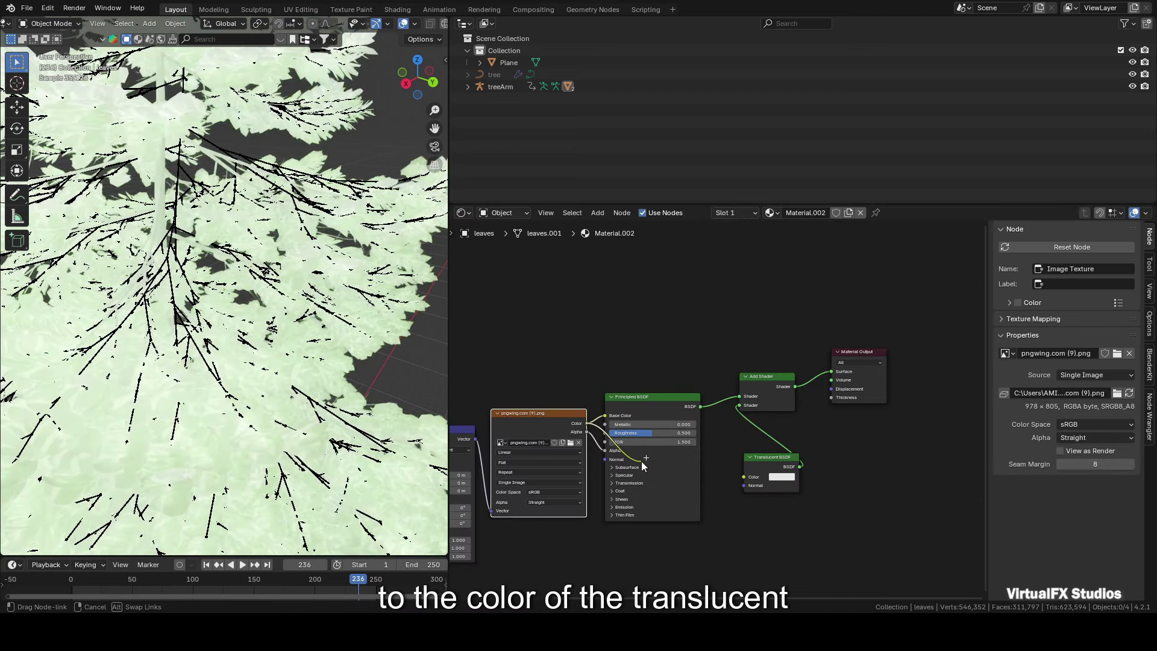
pyautogui.moveTo(642, 461); pyautogui.dragTo(742, 477)
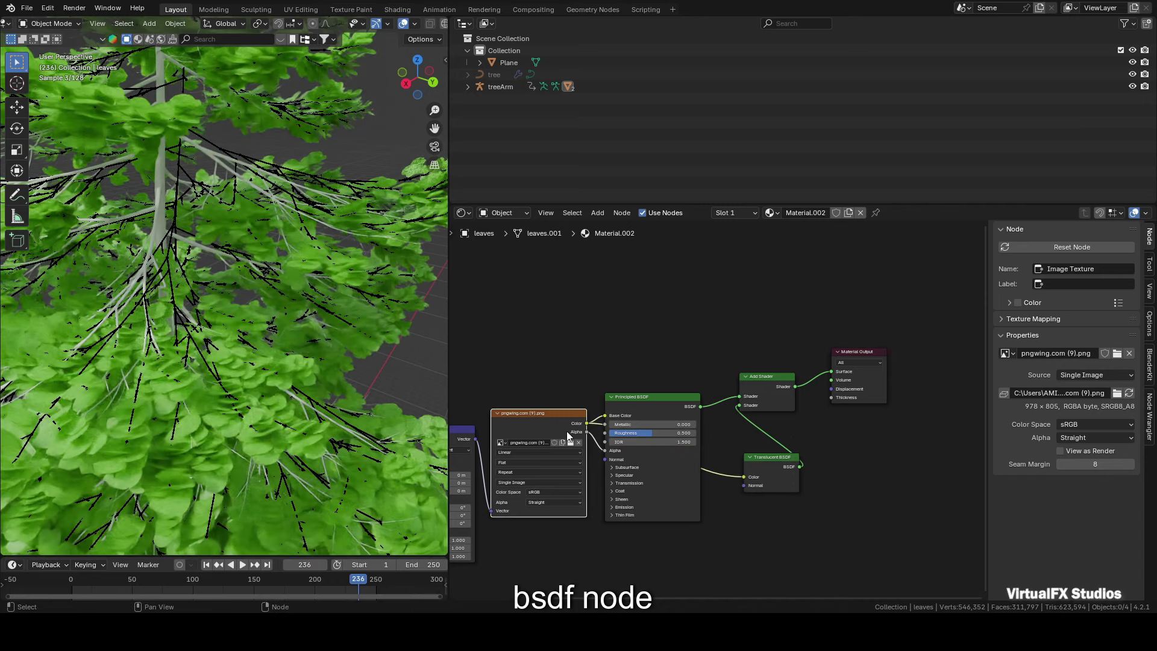
# Insert a Multiply Math node between the leaf image's Color and the Translucent BSDF, with a value of 0.4.
pyautogui.scroll(5, 342, 321)
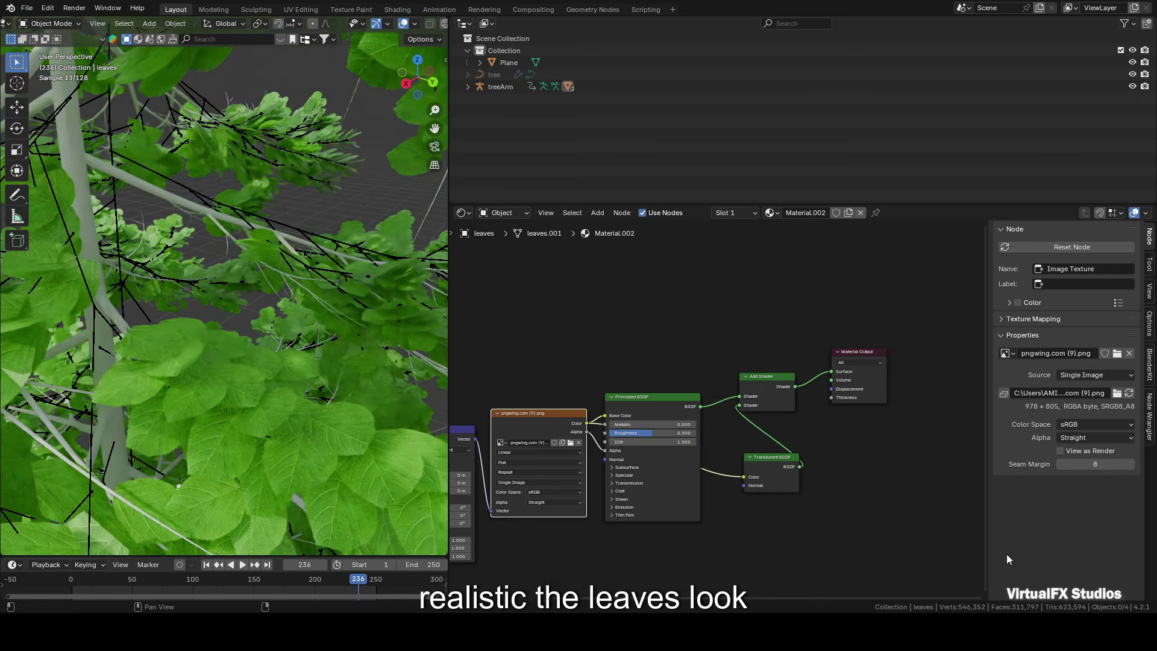
pyautogui.scroll(1, 857, 500)
pyautogui.moveTo(858, 500); pyautogui.dragTo(841, 407, button='middle')
pyautogui.scroll(-5, 840, 407)
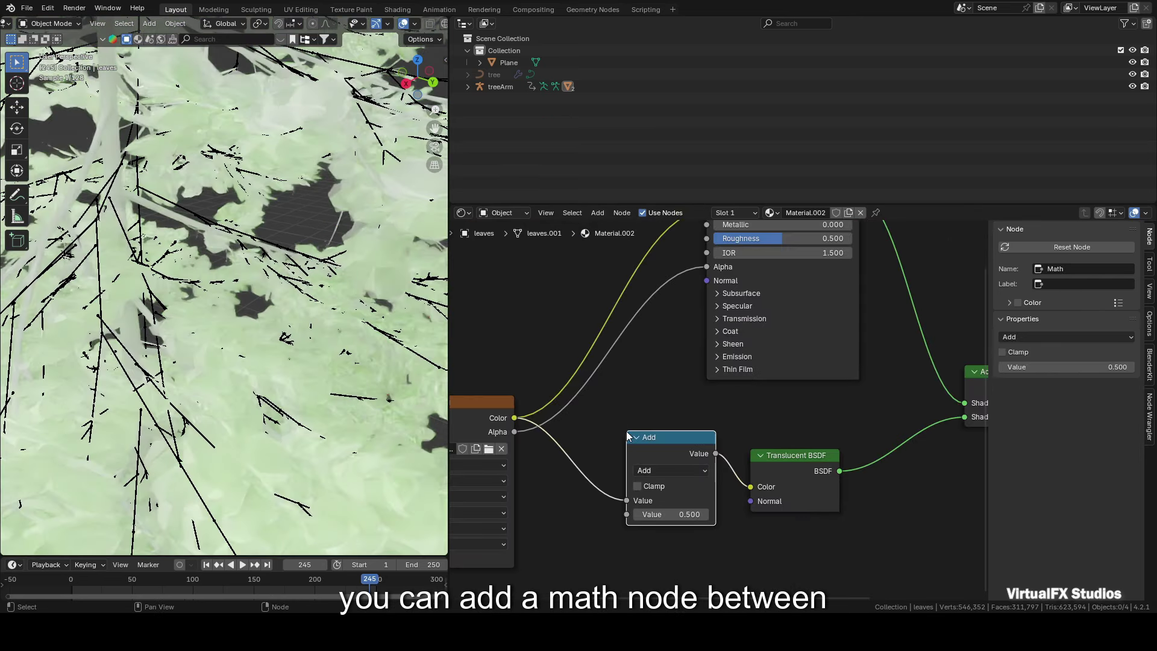
pyautogui.click(666, 470)
pyautogui.click(230, 336)
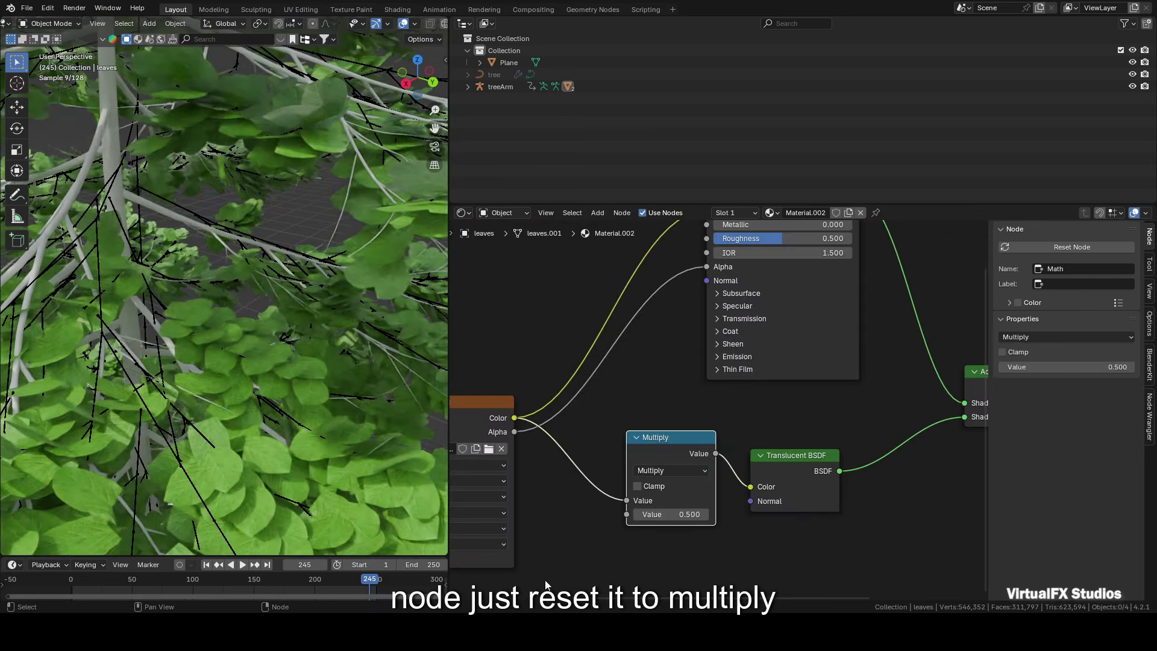
pyautogui.click(675, 515)
pyautogui.write('0.4')
pyautogui.press('Return')
# Load the downloaded Bark001 1K texture set onto the trunk's Principled BSDF with Node Wrangler's Principled texture setup.
pyautogui.scroll(-10, 361, 298)
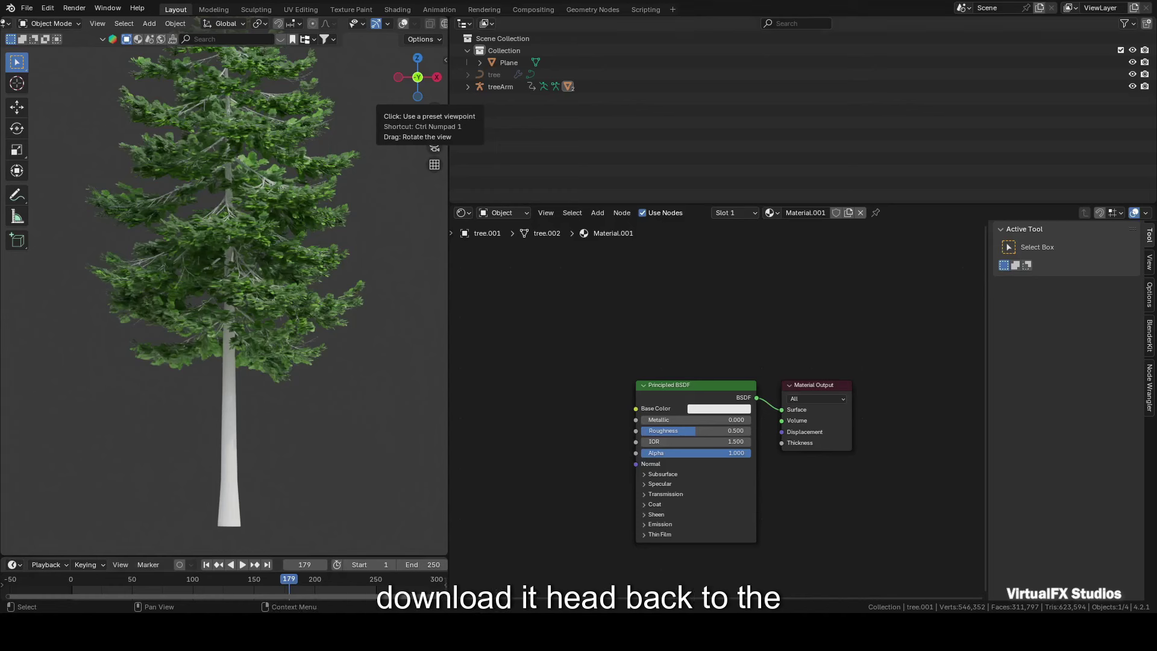
pyautogui.click(668, 388)
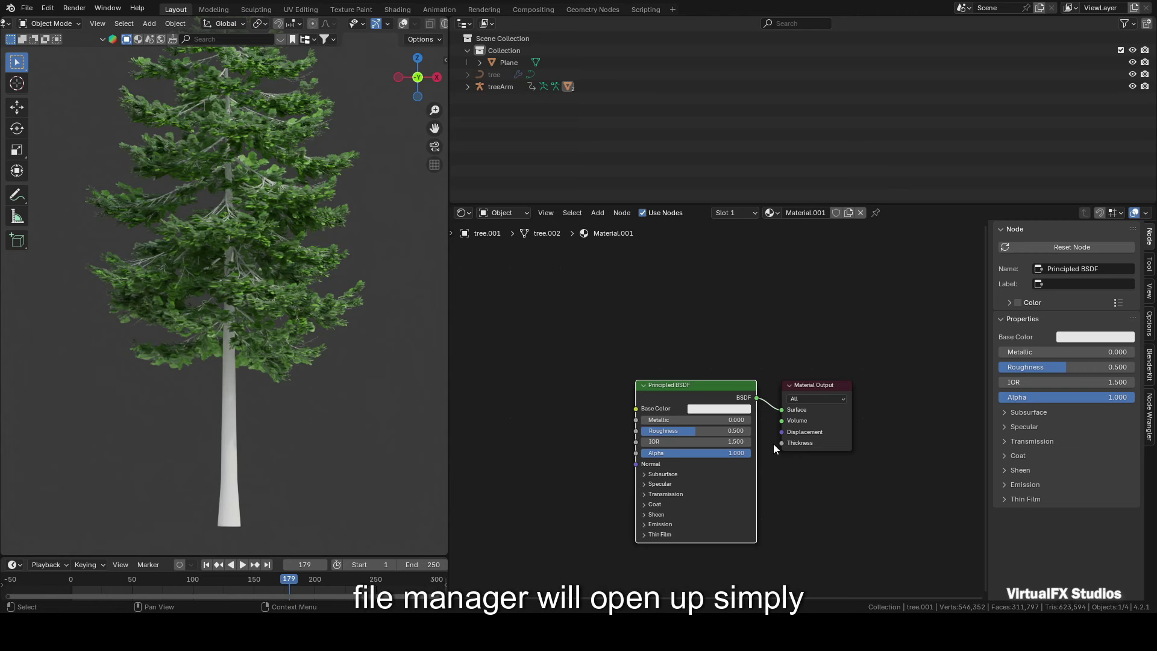
pyautogui.hotkey('ctrl', 'shift', 't')
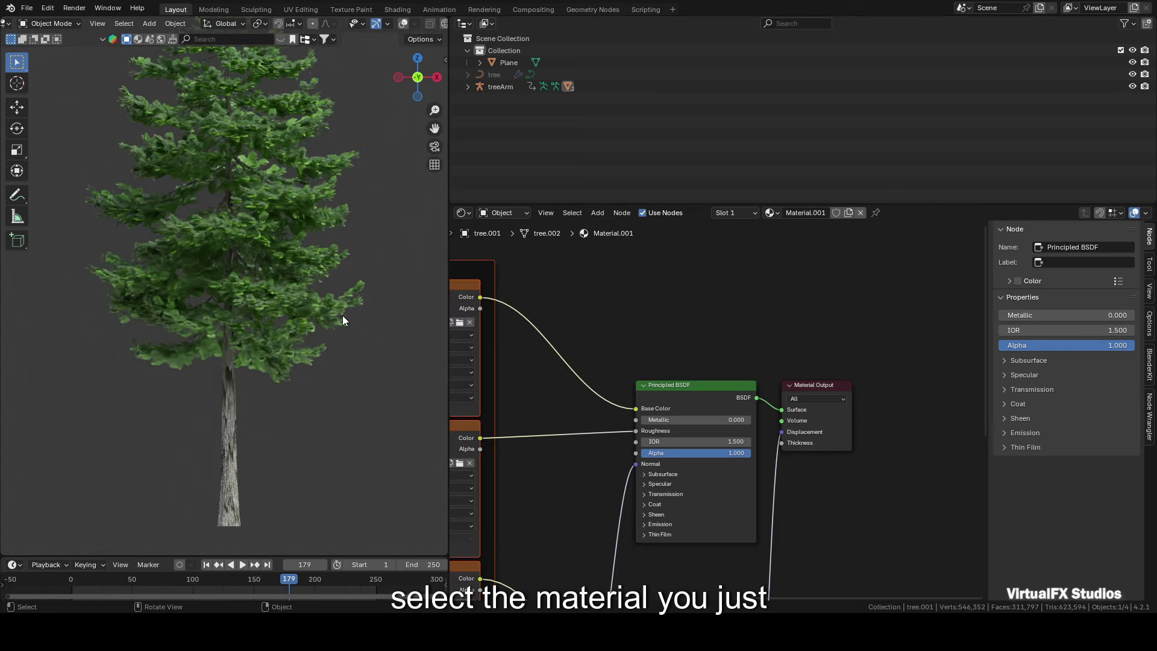
pyautogui.scroll(4, 267, 435)
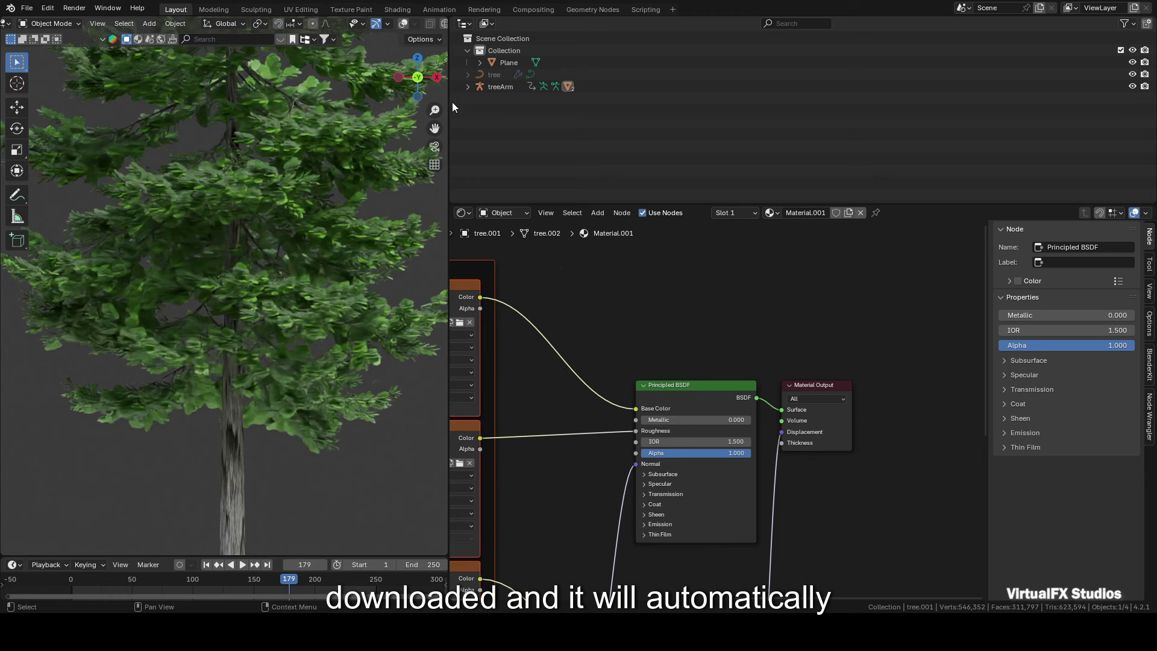
pyautogui.keyDown('shift'); pyautogui.moveTo(148, 501); pyautogui.dragTo(174, 263, button='middle'); pyautogui.keyUp('shift')
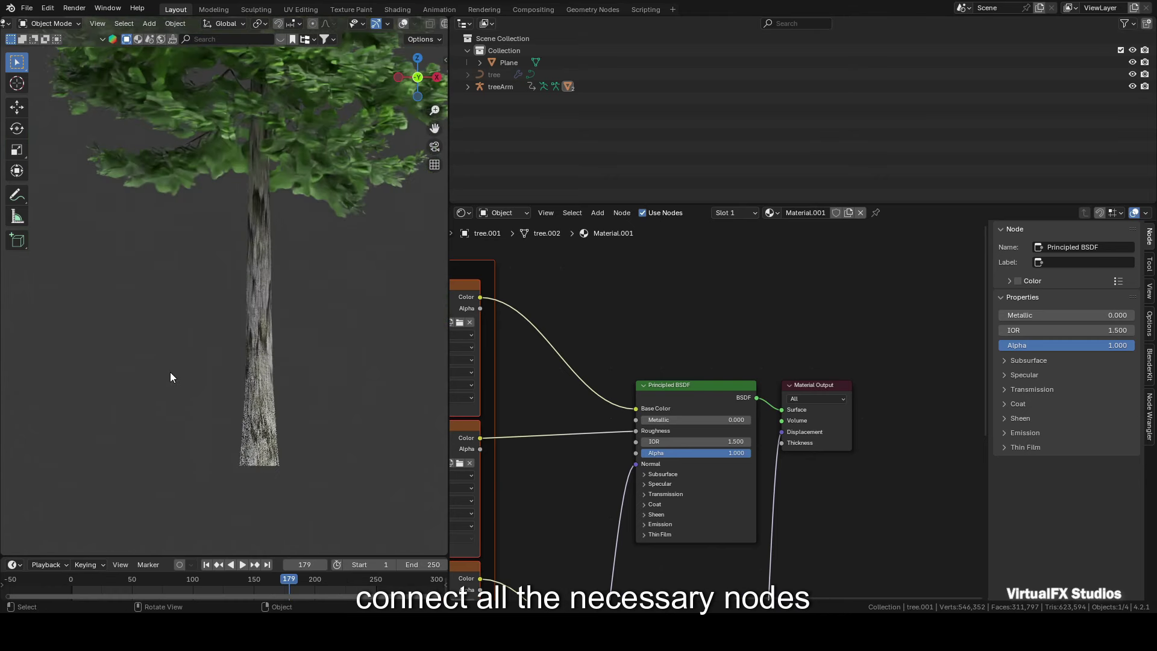
# Unwrap the entire trunk and branch mesh with Smart UV Project at its default settings.
pyautogui.scroll(6, 256, 384)
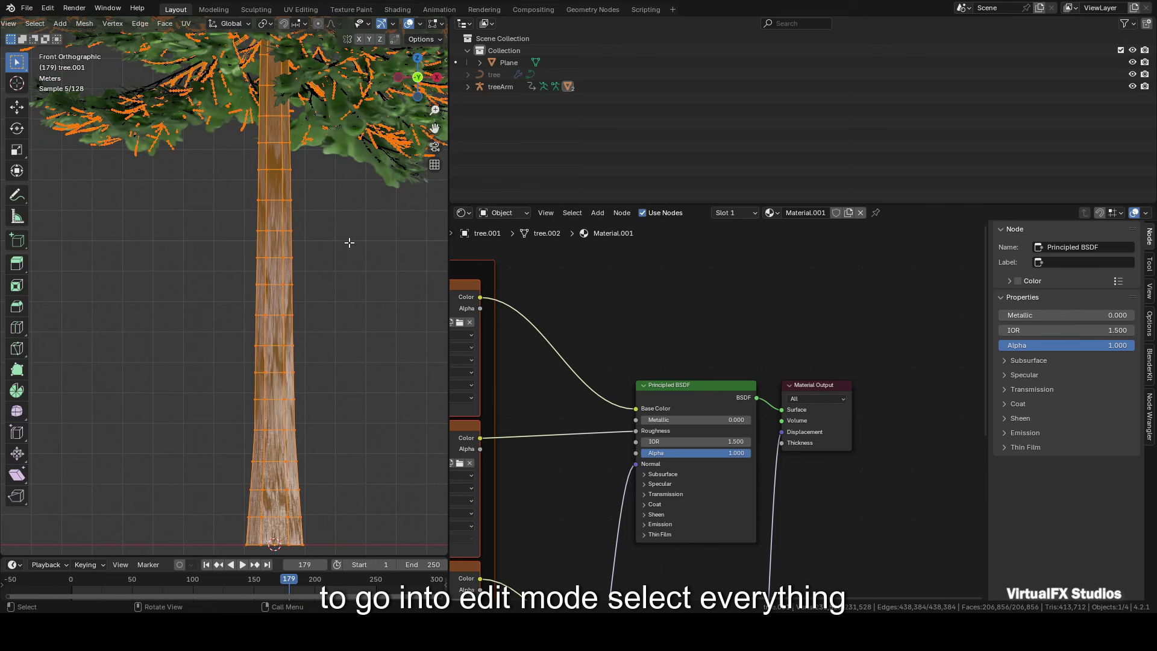
pyautogui.press('Tab')
pyautogui.press('a')
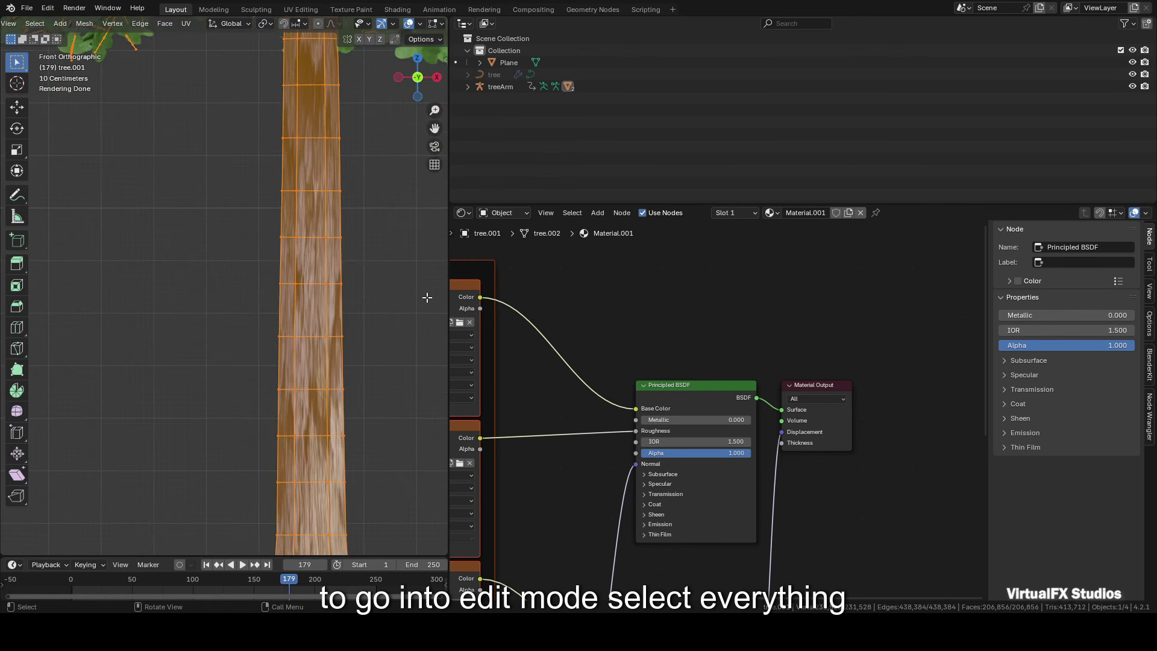
pyautogui.press('u')
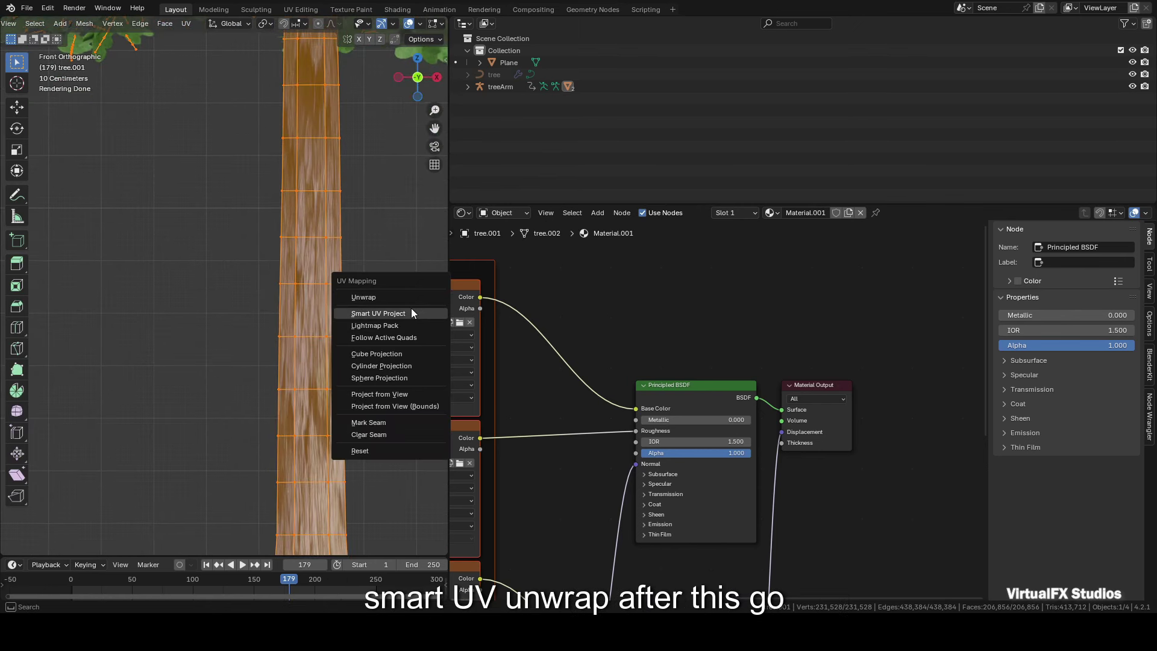
pyautogui.click(410, 312)
pyautogui.click(378, 421)
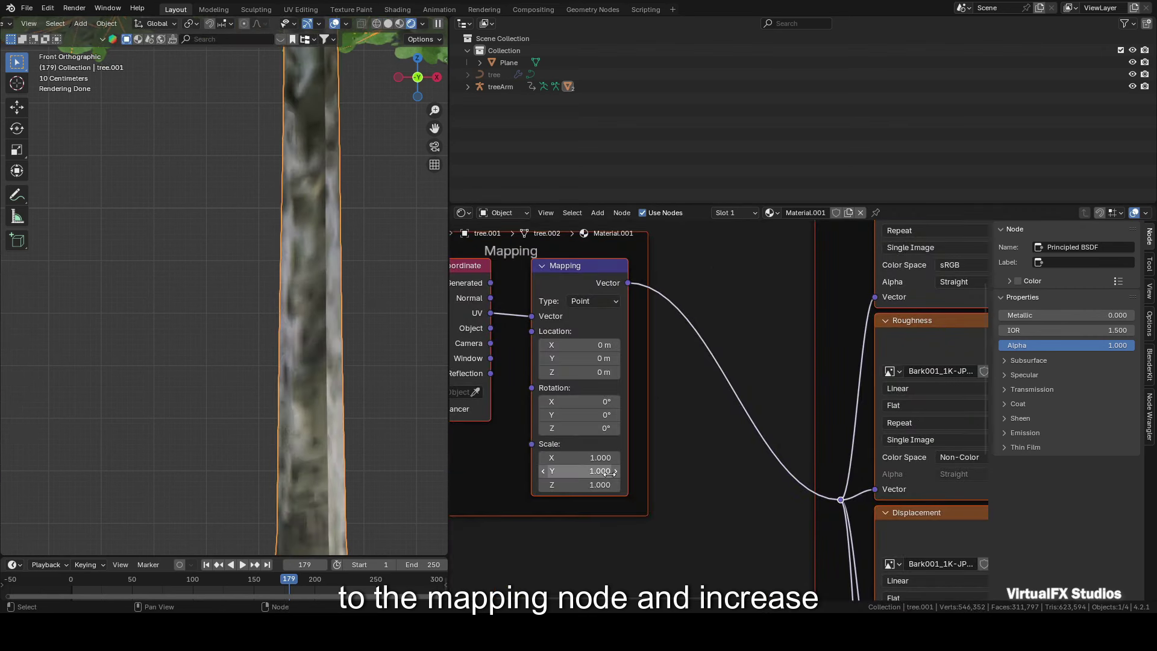
# Set the bark's Mapping scale to 20 in X, Y and Z and deselect the trunk.
pyautogui.moveTo(564, 453); pyautogui.dragTo(565, 485)
pyautogui.write('20')
pyautogui.press('Return')
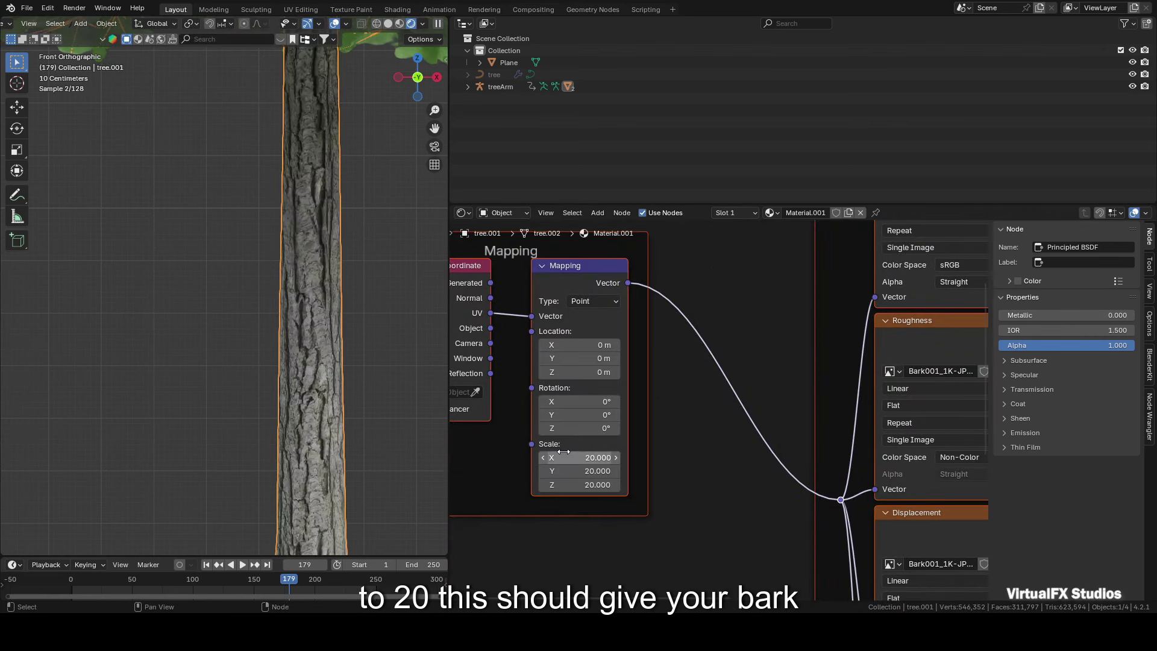
pyautogui.click(391, 233)
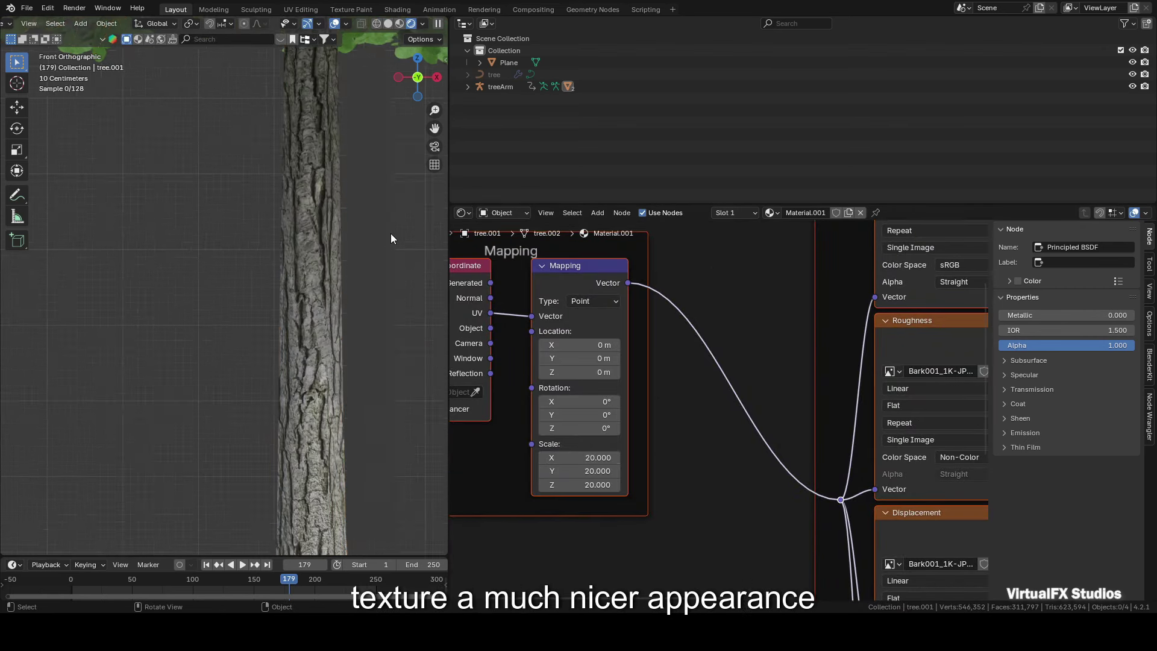
# Examine the bark texture along the trunk up close and on the whole tree.
pyautogui.scroll(3, 390, 233)
pyautogui.moveTo(430, 127); pyautogui.dragTo(274, 129)
pyautogui.scroll(-5, 372, 319)
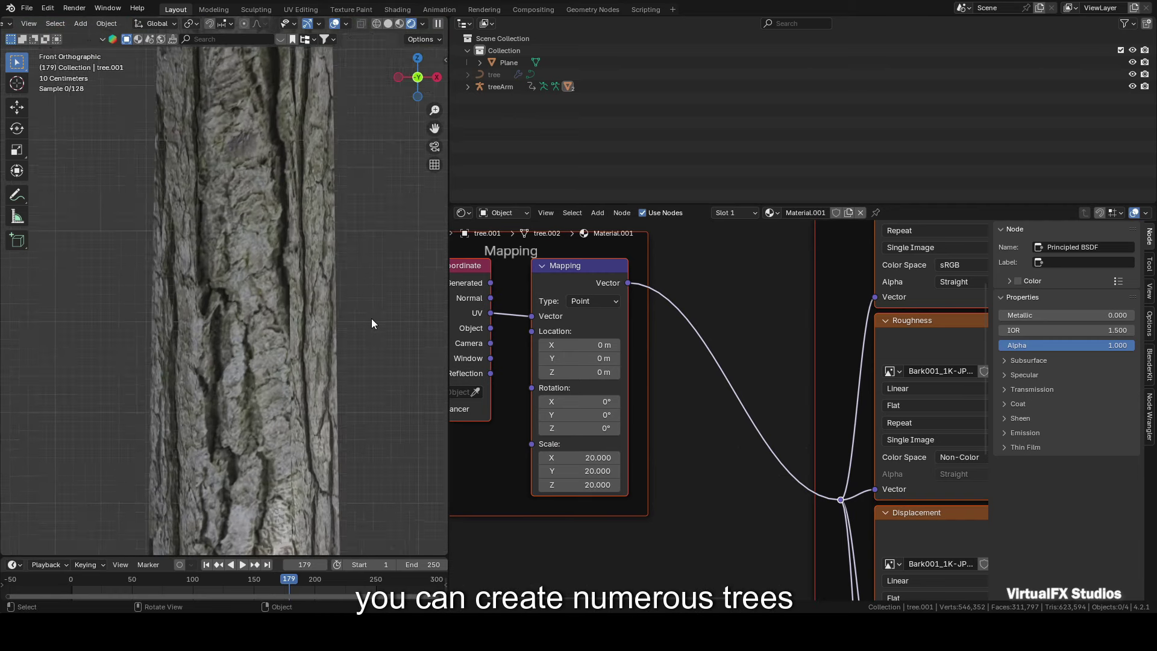
pyautogui.scroll(-4, 372, 319)
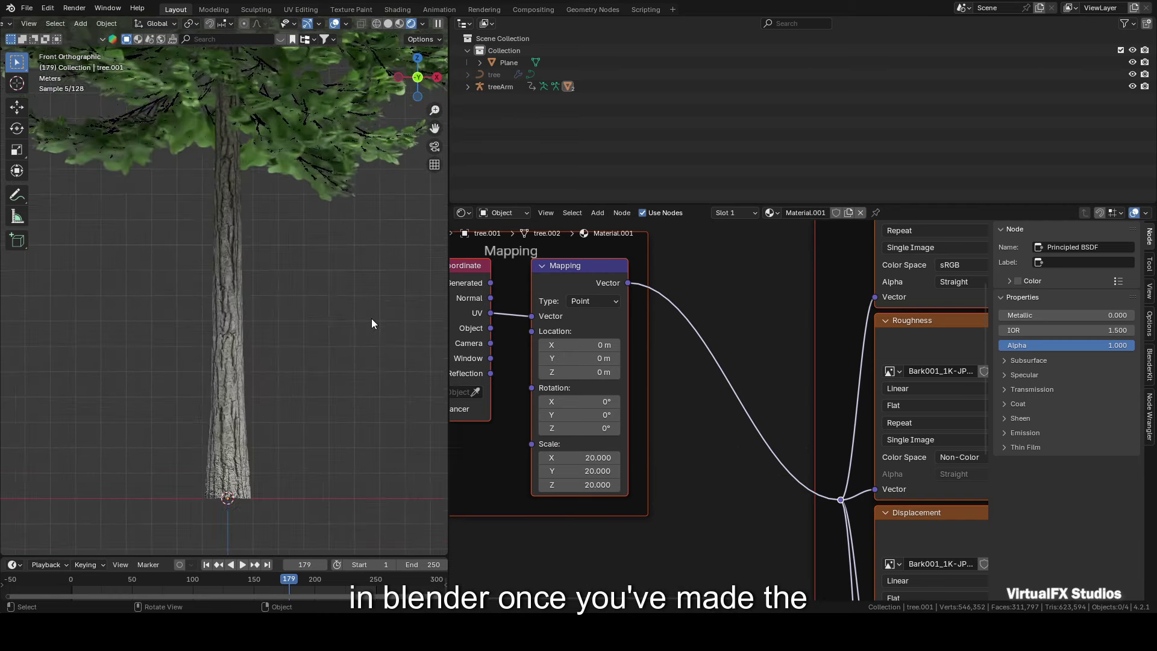
pyautogui.scroll(4, 372, 319)
pyautogui.scroll(-3, 372, 324)
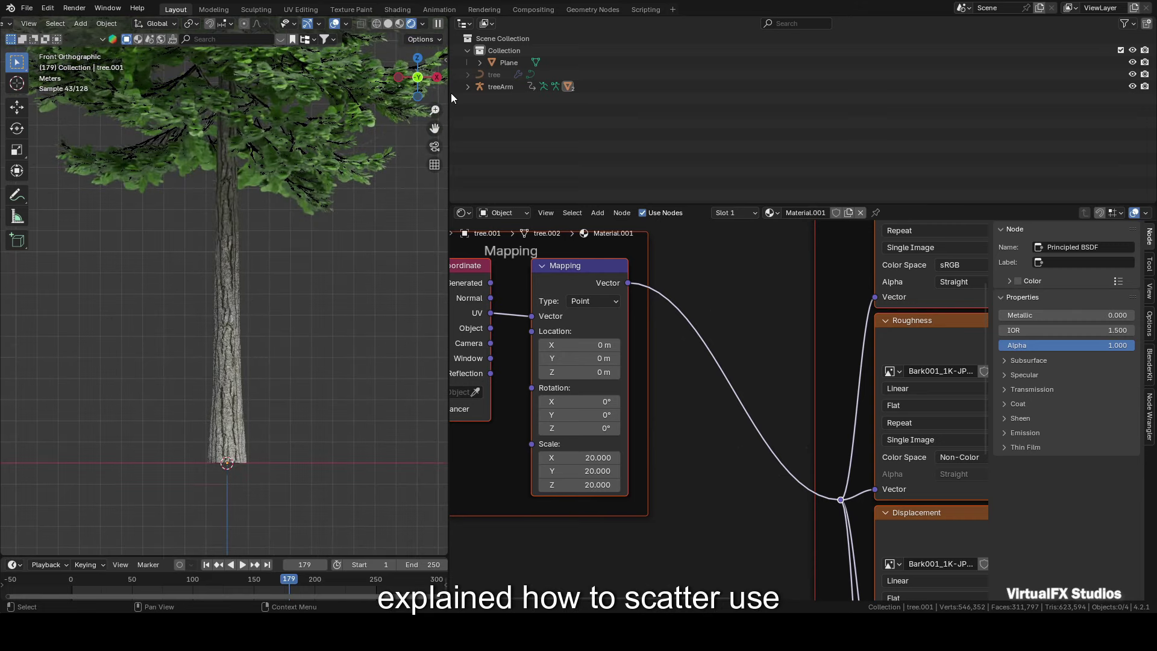
pyautogui.moveTo(435, 131); pyautogui.dragTo(401, 201)
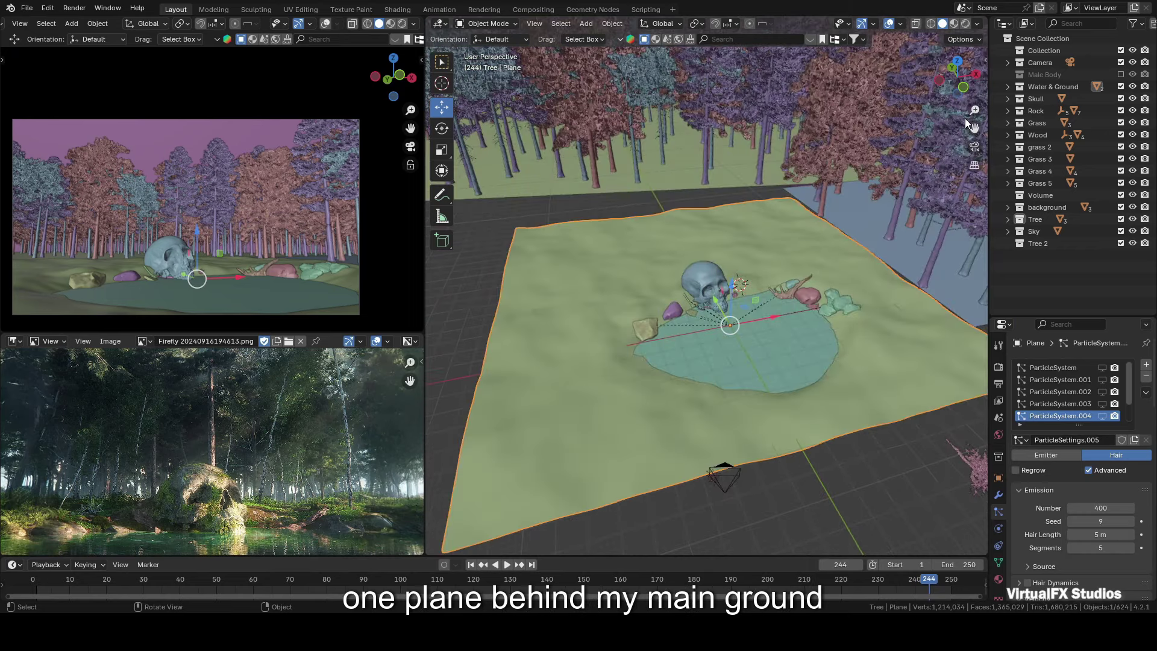
# Inspect the tree-filled planes behind and beside the main ground, including their hair particle settings.
pyautogui.scroll(-8, 700, 188)
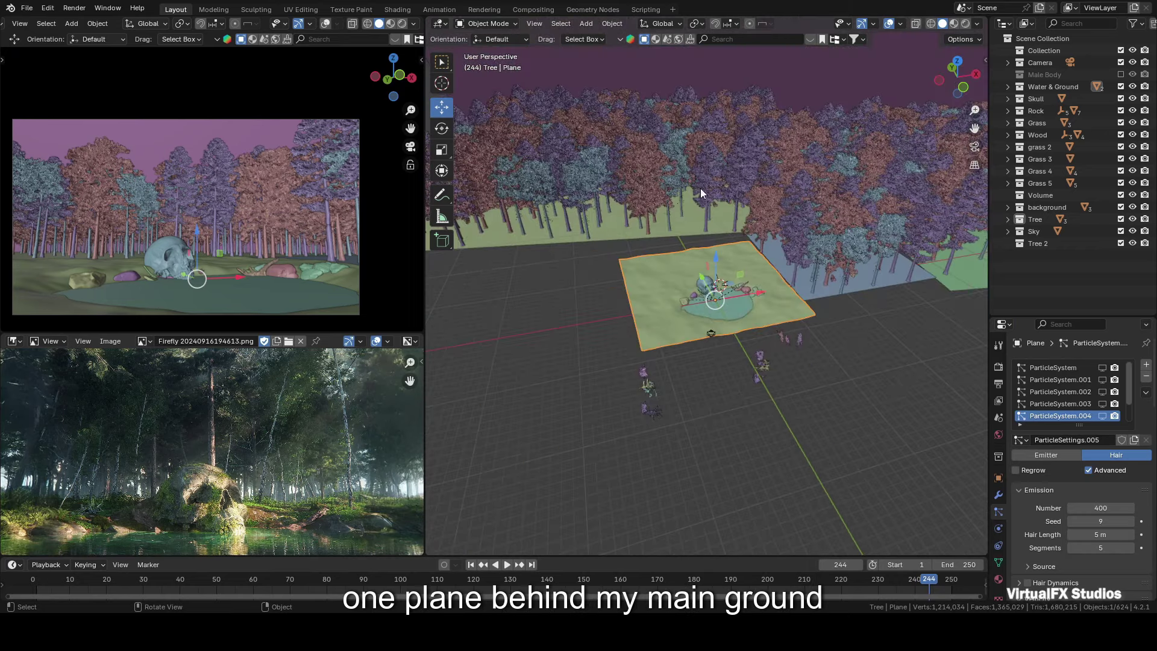
pyautogui.click(649, 192)
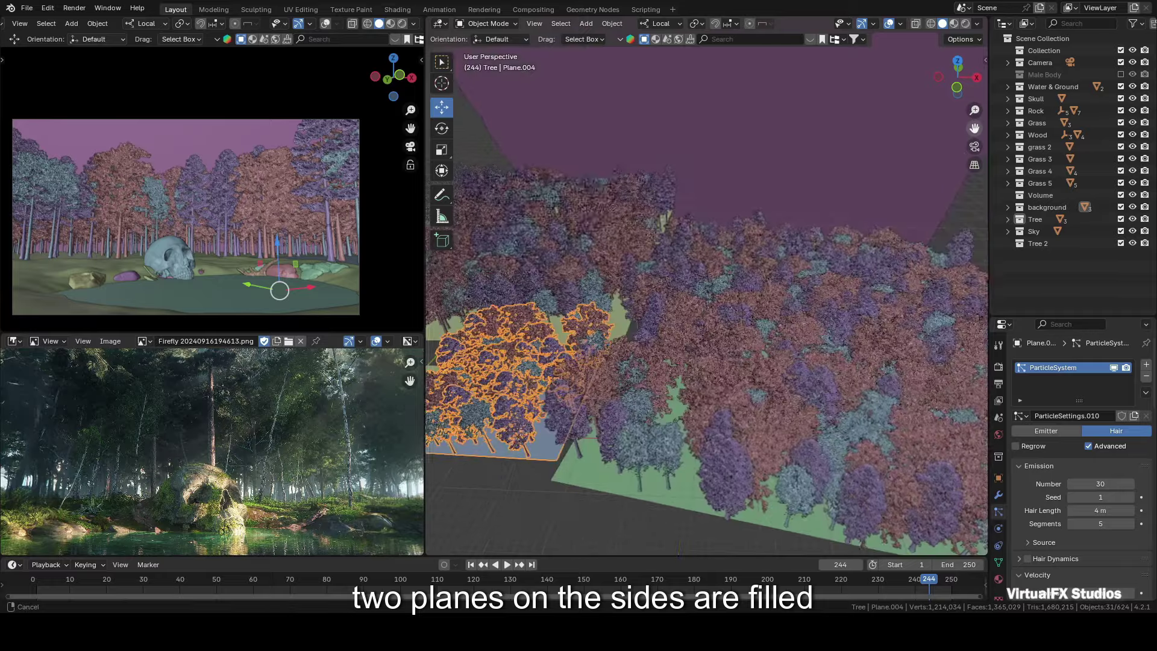
pyautogui.click(832, 310)
pyautogui.scroll(-3, 872, 208)
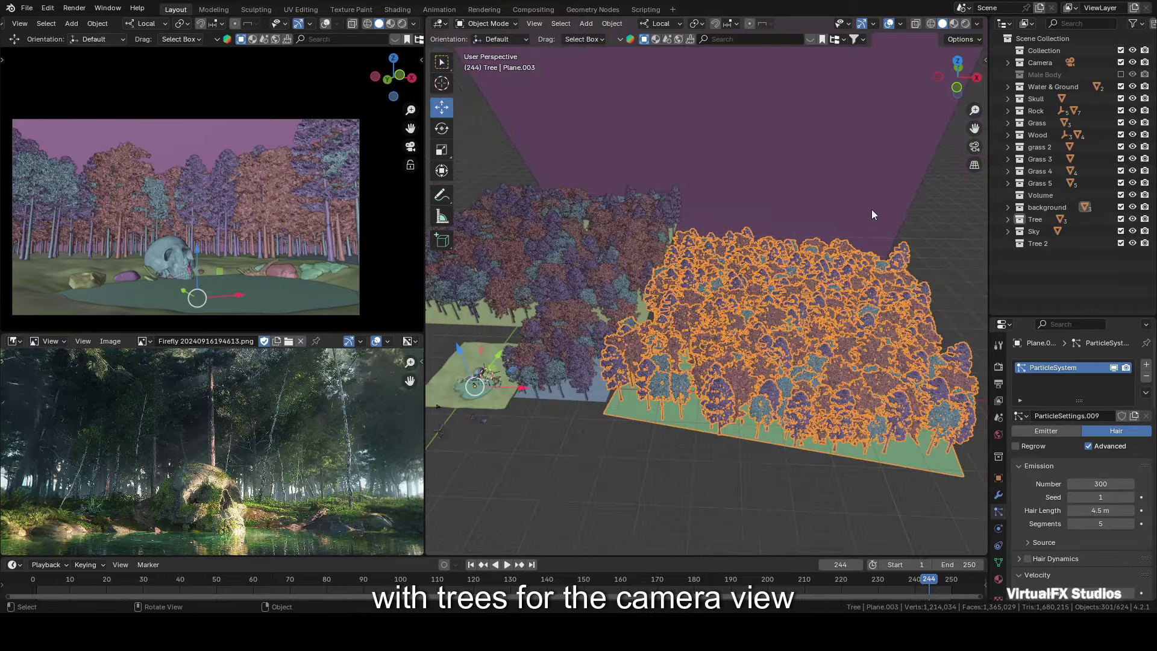
pyautogui.click(958, 61)
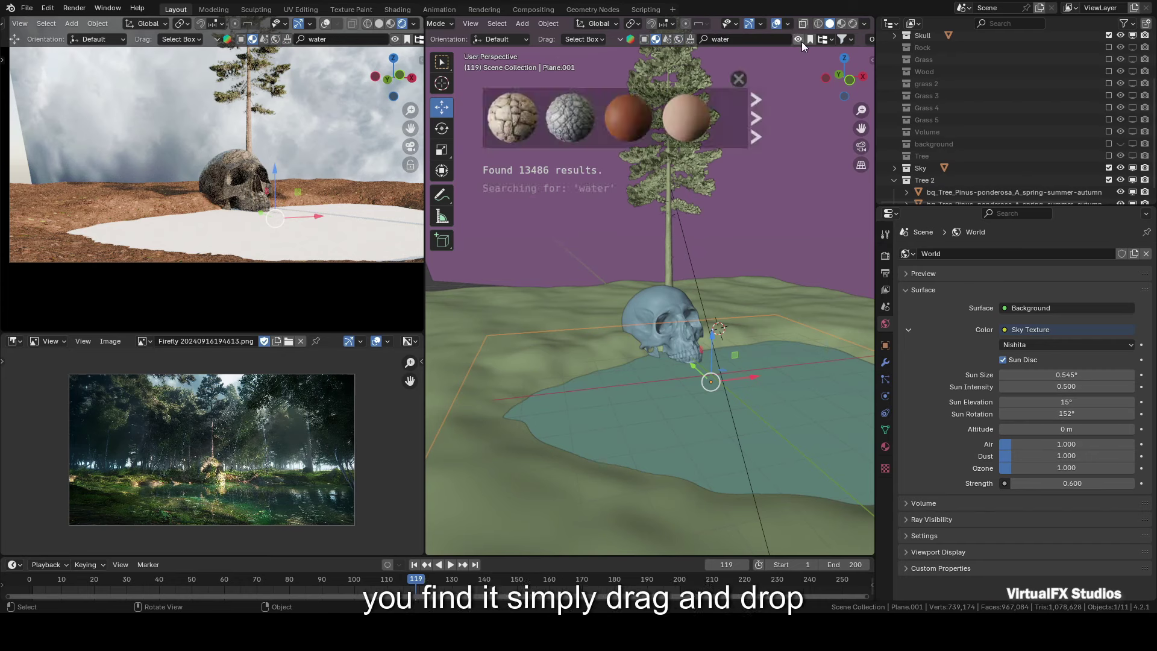
# Apply the water material from the BlenderKit "water" search results to the pond plane and save the file.
pyautogui.moveTo(512, 118); pyautogui.dragTo(779, 414)
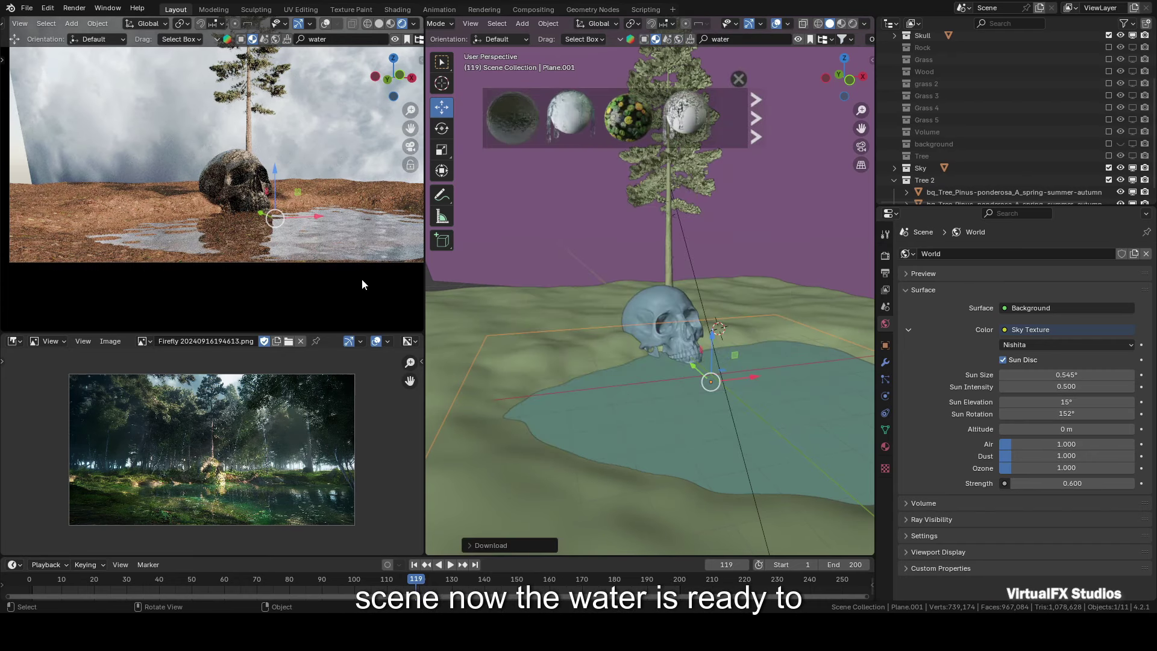
pyautogui.hotkey('ctrl', 's')
pyautogui.click(405, 147)
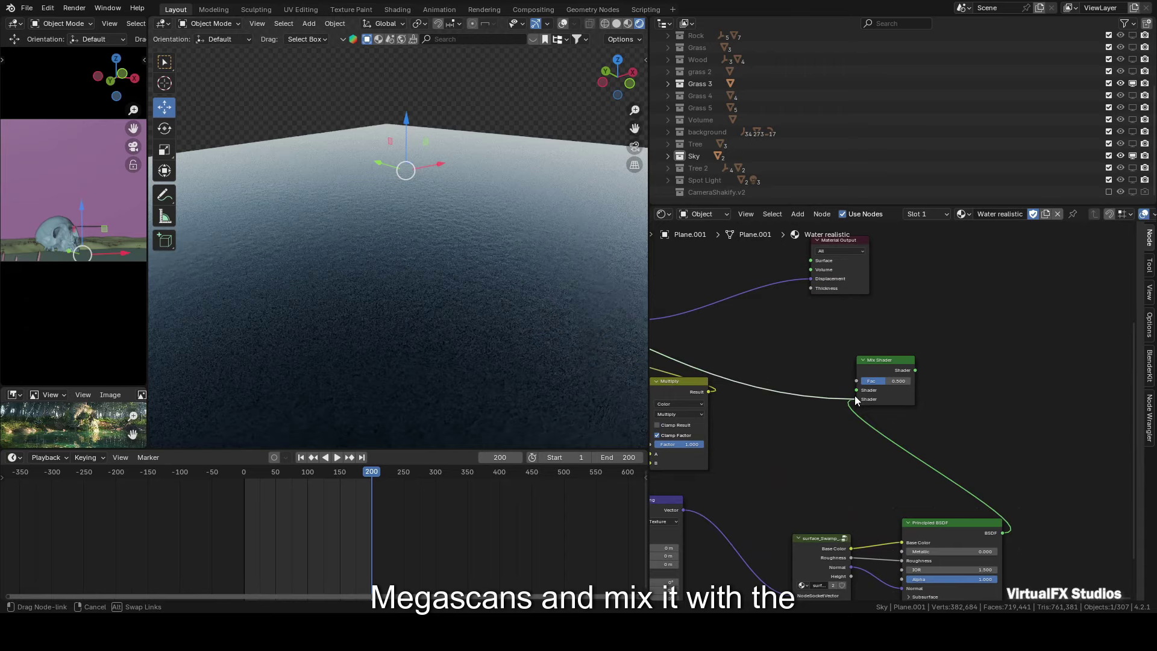
# Rotate the sky image plane and scale it up to about 149.86 so it forms a large backdrop behind the scene.
pyautogui.moveTo(855, 396); pyautogui.dragTo(811, 260)
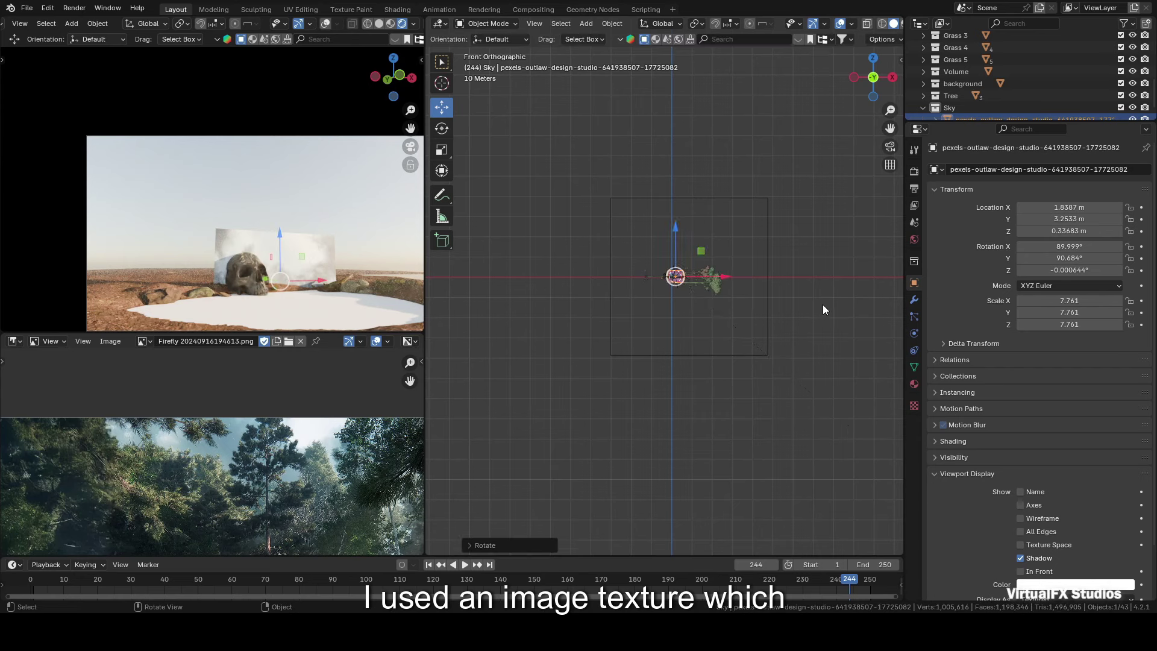
pyautogui.press('r')
pyautogui.click(854, 326)
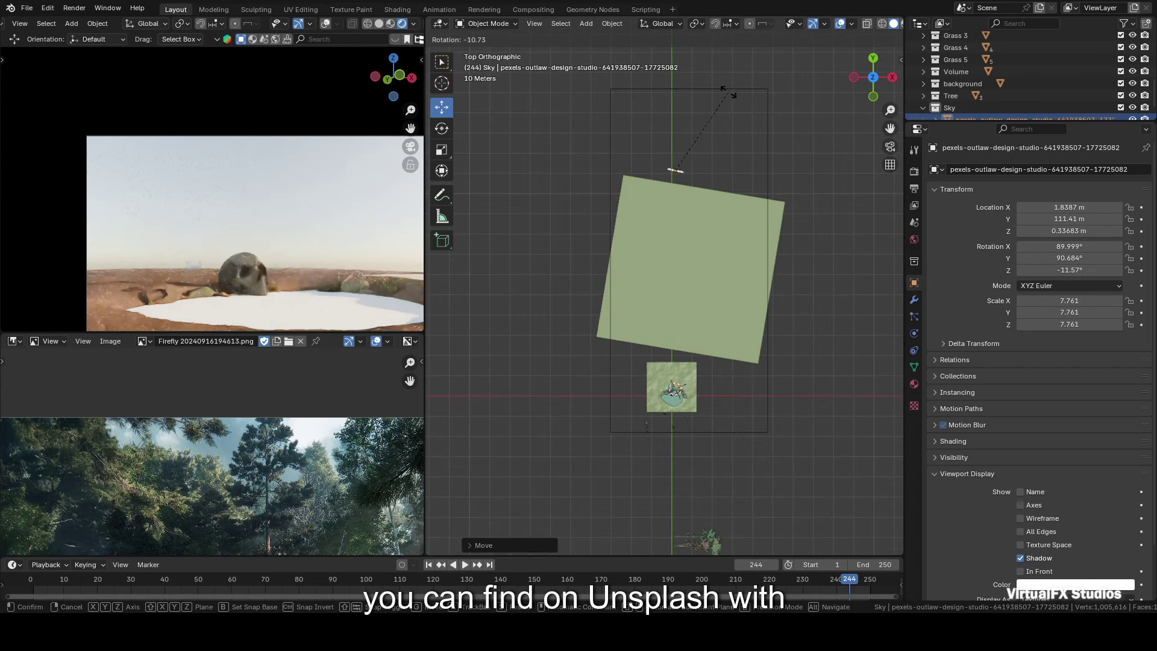
pyautogui.press('s')
pyautogui.click(729, 171)
pyautogui.moveTo(728, 171); pyautogui.dragTo(785, 171)
pyautogui.press('s')
pyautogui.click(806, 175)
pyautogui.moveTo(872, 79); pyautogui.dragTo(864, 36)
pyautogui.scroll(-4, 894, 144)
# Set the transform orientation to Local and rotate the sky image plane with the Rotate tool.
pyautogui.click(442, 129)
pyautogui.click(661, 24)
pyautogui.click(654, 76)
pyautogui.moveTo(873, 78); pyautogui.dragTo(760, 63)
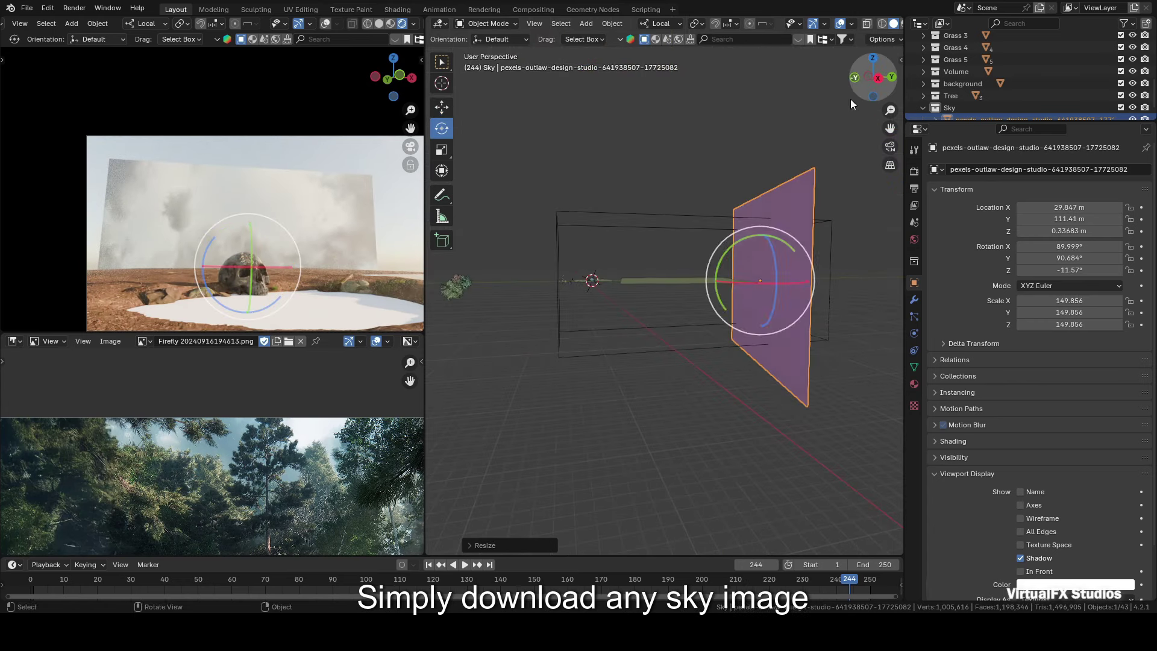
pyautogui.moveTo(725, 255); pyautogui.dragTo(772, 263)
# Reposition the sky image plane behind the forest and resize it to fill the camera's background.
pyautogui.press('g')
pyautogui.press('x')
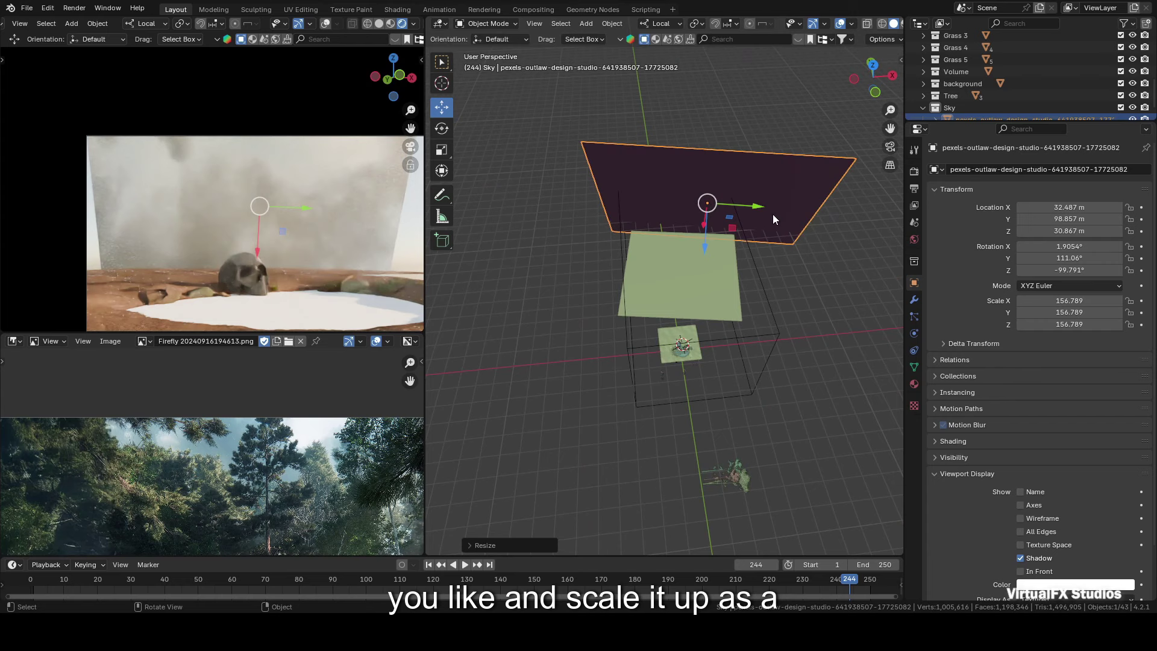
pyautogui.moveTo(411, 128); pyautogui.dragTo(336, 112)
pyautogui.press('s')
pyautogui.click(898, 227)
pyautogui.moveTo(760, 207); pyautogui.dragTo(776, 207)
pyautogui.moveTo(873, 78); pyautogui.dragTo(881, 25)
pyautogui.moveTo(709, 260); pyautogui.dragTo(711, 213)
pyautogui.click(711, 213)
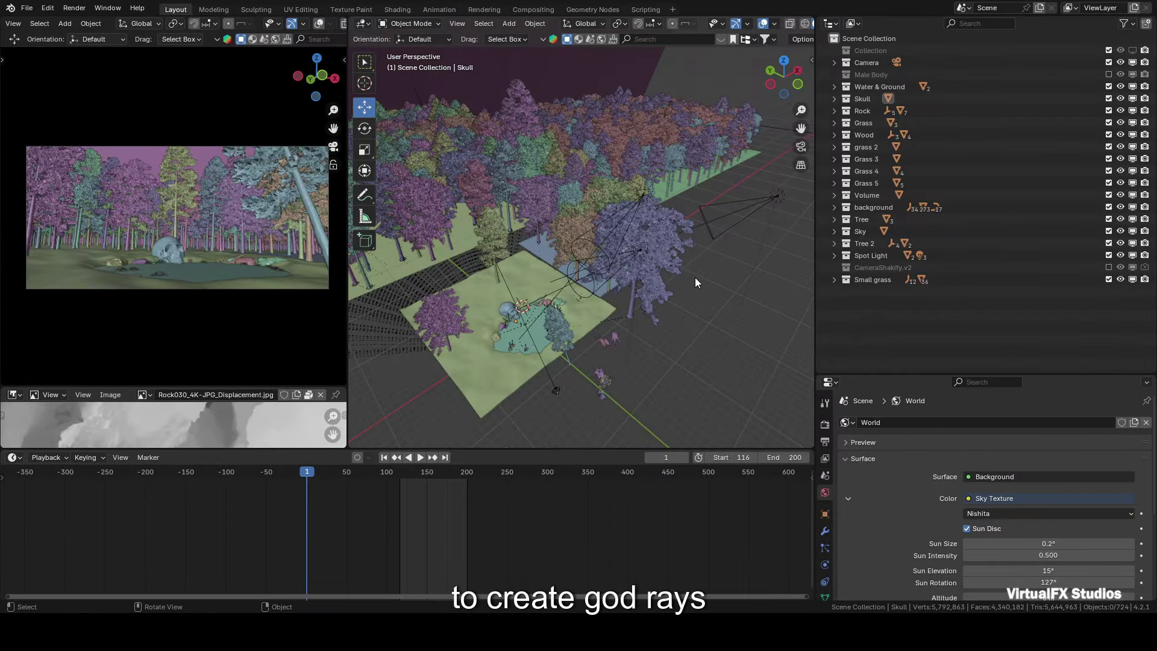
# Inspect the forest layout and the spot light beside it, checking its placement relative to the trees and pond.
pyautogui.scroll(5, 696, 277)
pyautogui.moveTo(781, 85); pyautogui.dragTo(737, 117)
pyautogui.scroll(-4, 726, 133)
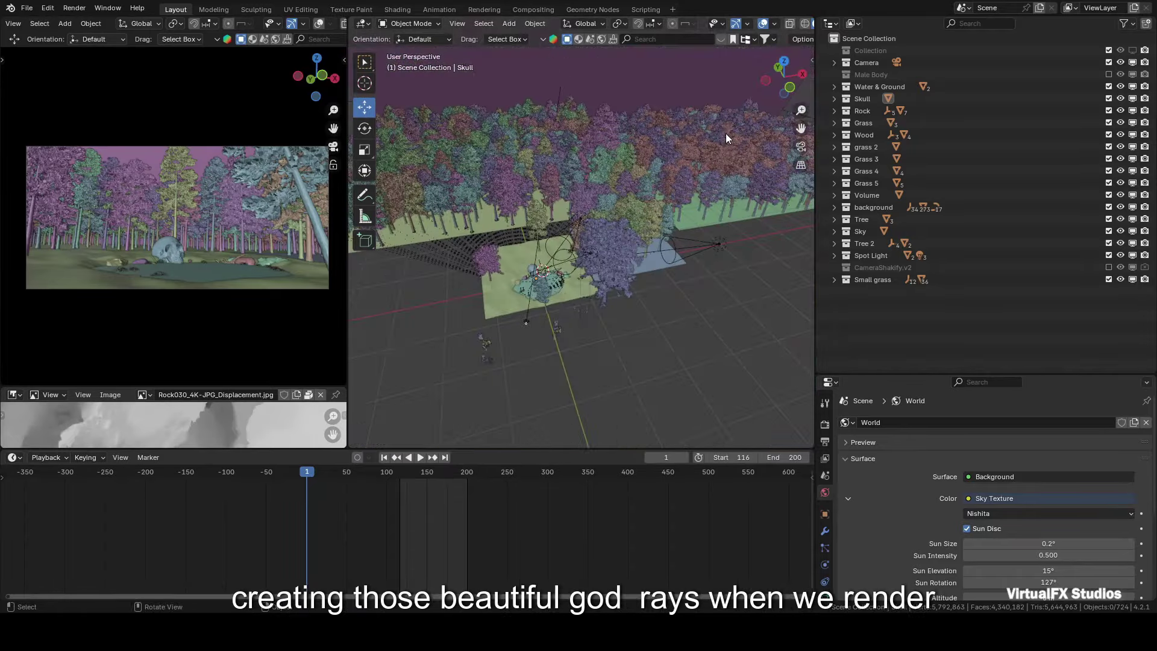
pyautogui.moveTo(787, 78); pyautogui.dragTo(795, 58)
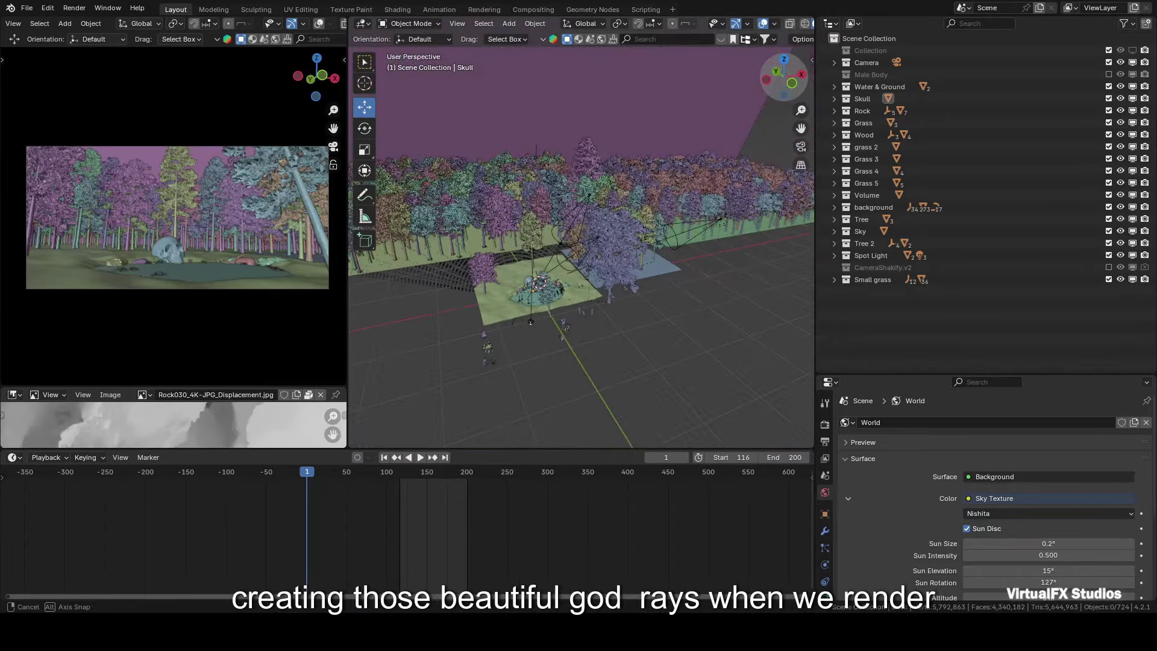
pyautogui.click(690, 221)
pyautogui.moveTo(690, 221); pyautogui.dragTo(732, 161, button='middle')
pyautogui.moveTo(785, 84)
pyautogui.mouseDown()
pyautogui.moveTo(786, 116)
pyautogui.moveTo(815, 30)
pyautogui.moveTo(818, 68)
pyautogui.moveTo(781, 106)
pyautogui.moveTo(782, 90)
pyautogui.moveTo(785, 98)
pyautogui.mouseUp()
pyautogui.scroll(2, 743, 199)
pyautogui.scroll(4, 768, 202)
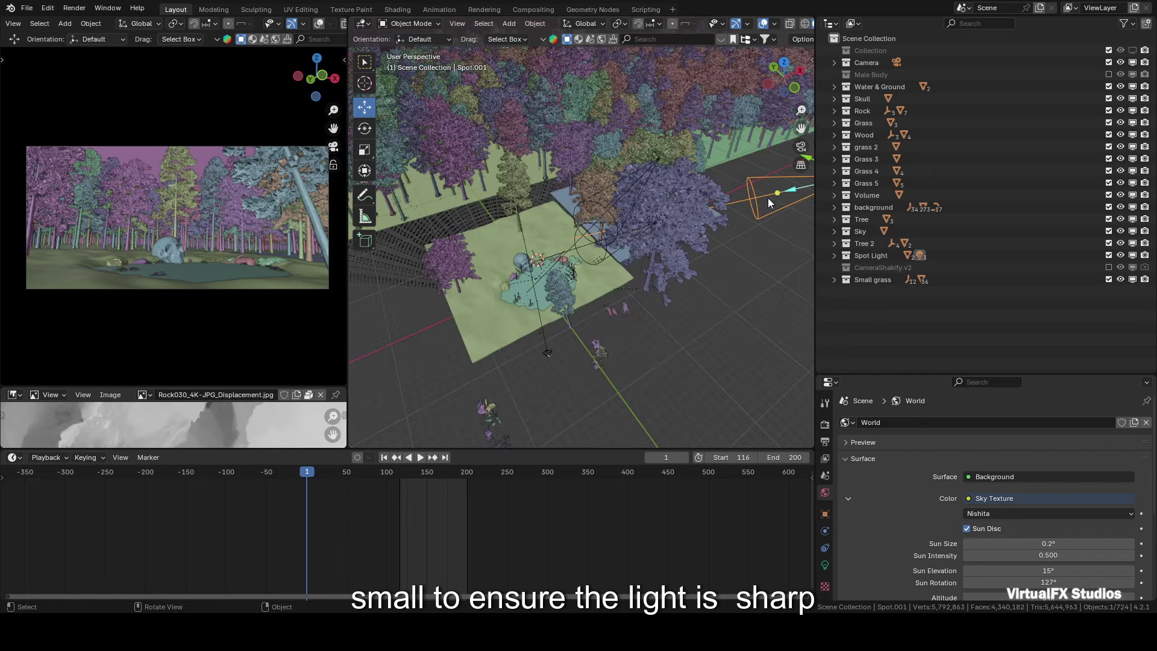
pyautogui.scroll(-3, 768, 202)
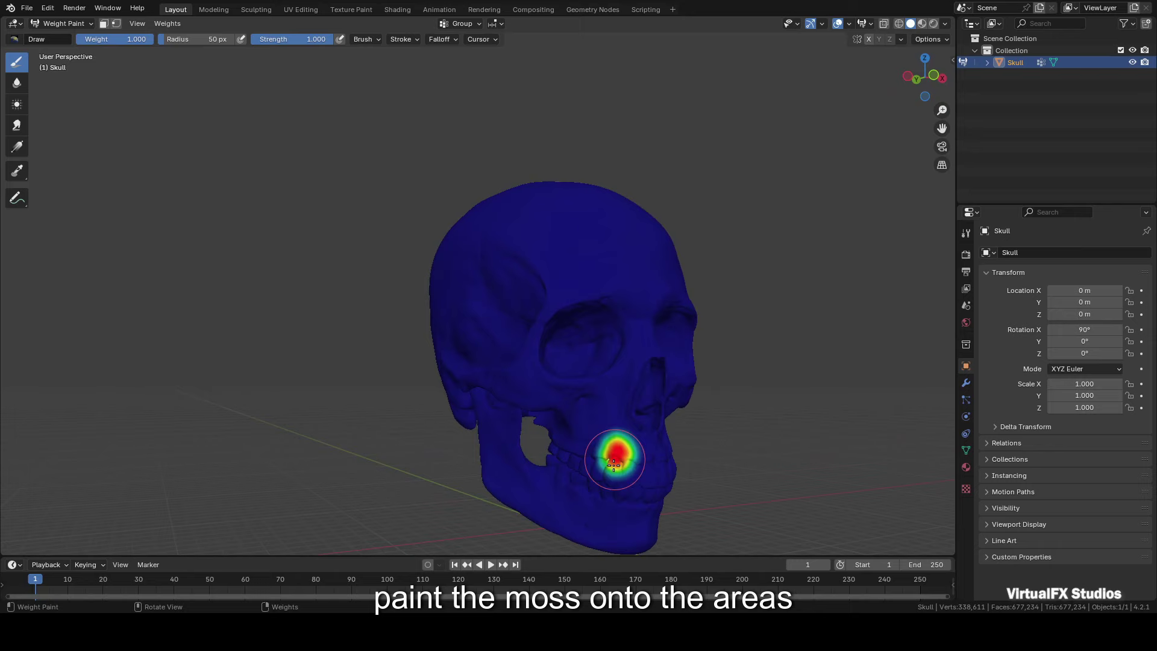
# Weight-paint the moss areas on the skull's teeth, temple, cheekbone, crown and nose bridge, and return to Object Mode.
pyautogui.moveTo(612, 464); pyautogui.dragTo(650, 468)
pyautogui.moveTo(483, 307); pyautogui.dragTo(496, 259)
pyautogui.moveTo(530, 385); pyautogui.dragTo(562, 403)
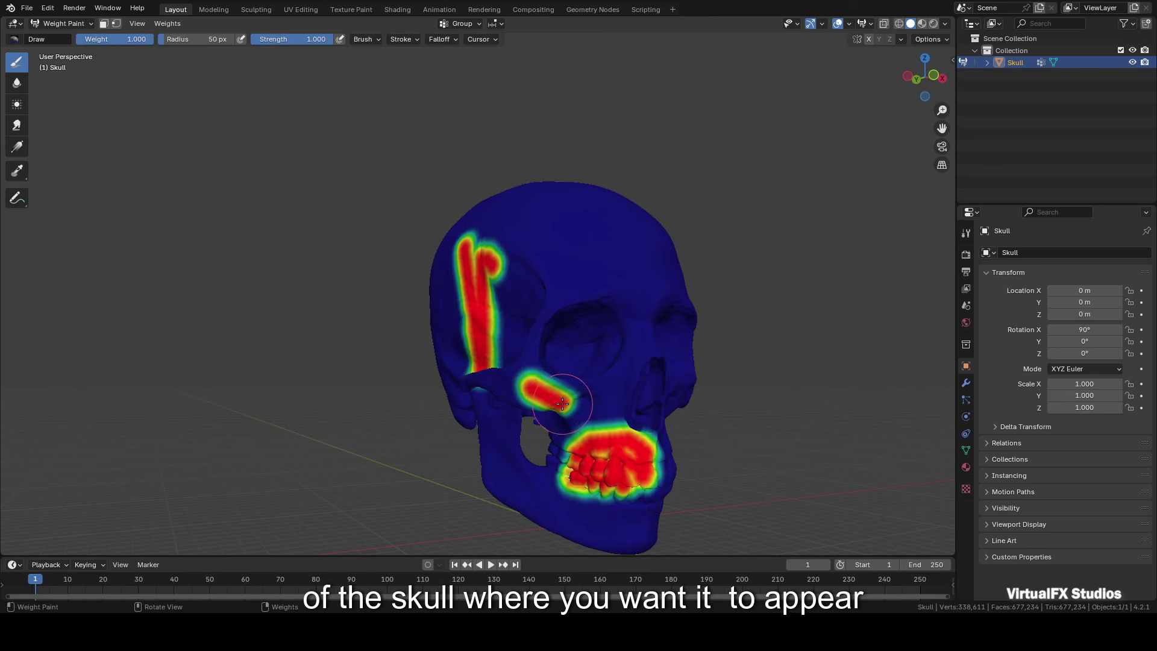
pyautogui.moveTo(940, 76); pyautogui.dragTo(915, 101)
pyautogui.moveTo(505, 224)
pyautogui.mouseDown()
pyautogui.moveTo(571, 222)
pyautogui.moveTo(621, 193)
pyautogui.moveTo(548, 191)
pyautogui.mouseUp()
pyautogui.moveTo(931, 90); pyautogui.dragTo(940, 66)
pyautogui.moveTo(637, 338); pyautogui.dragTo(627, 380)
pyautogui.moveTo(627, 379); pyautogui.dragTo(654, 338)
pyautogui.click(63, 24)
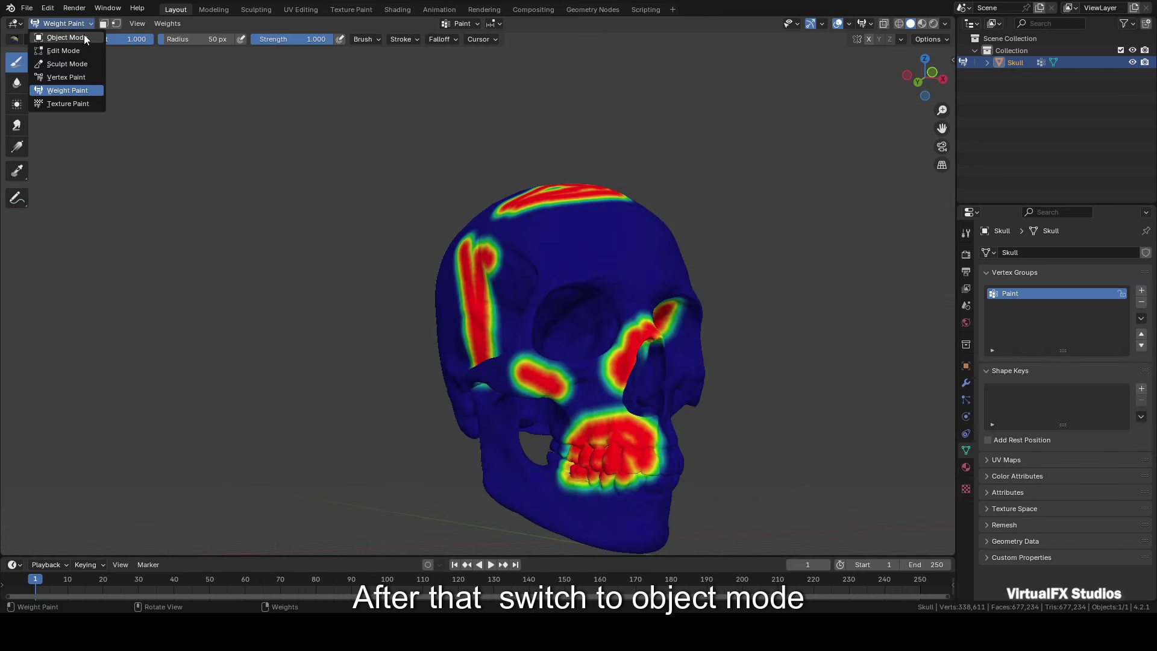
pyautogui.click(83, 36)
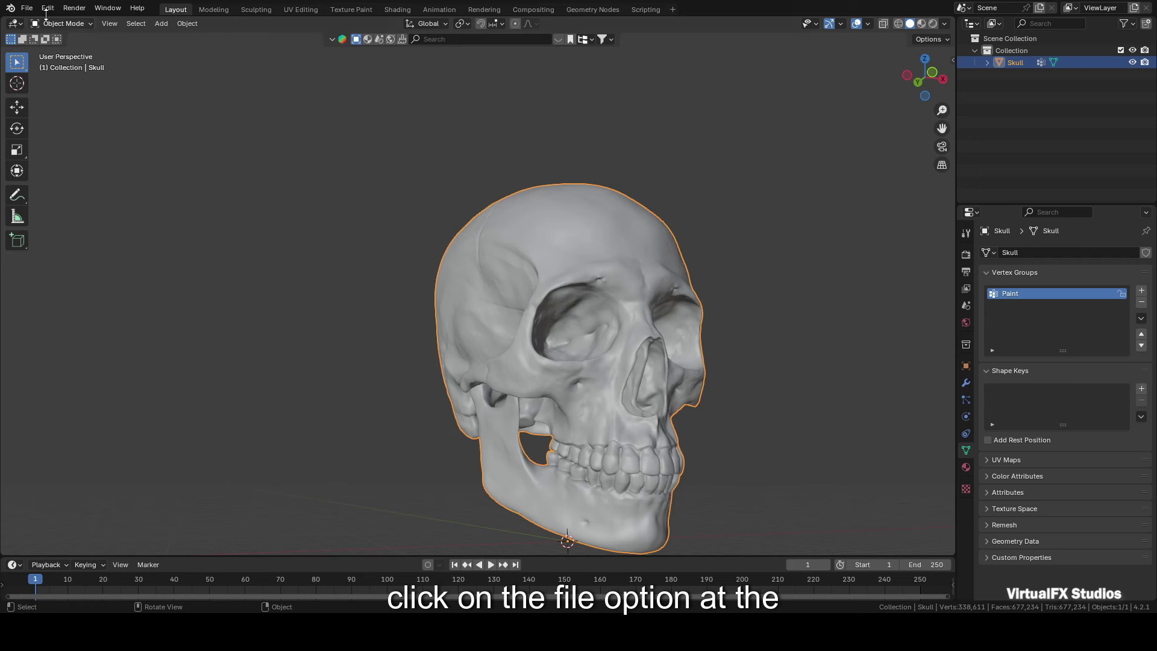
# Append the Mossify node group and assign Mossify_Node to a new Geometry Nodes modifier on the skull.
pyautogui.click(26, 8)
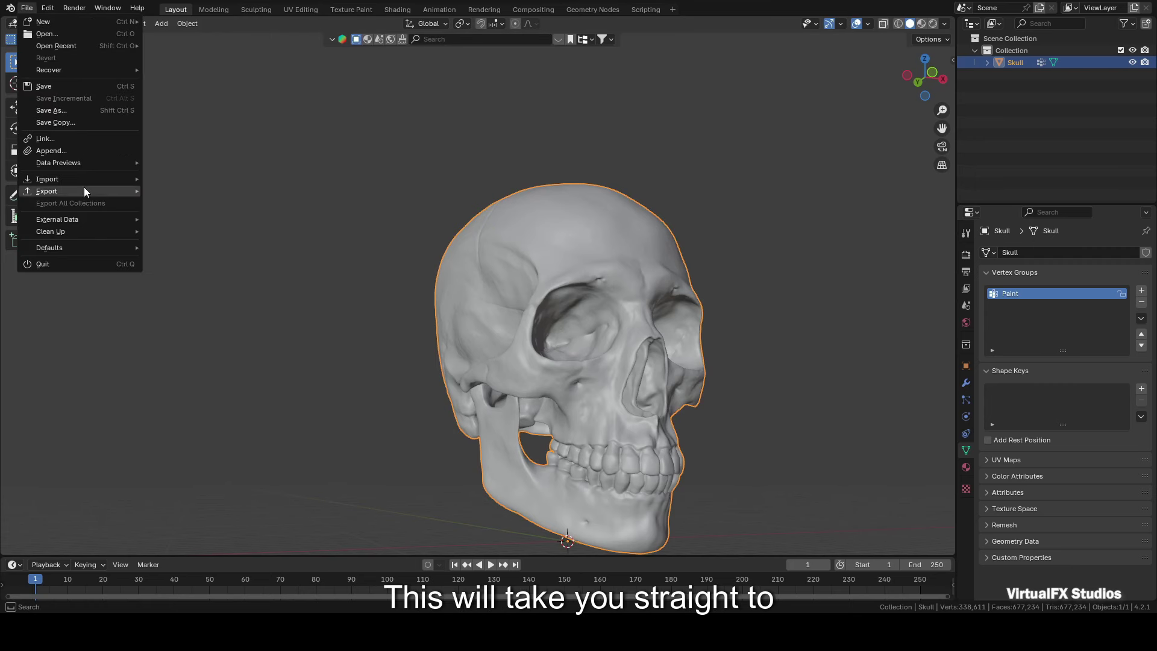
pyautogui.click(93, 150)
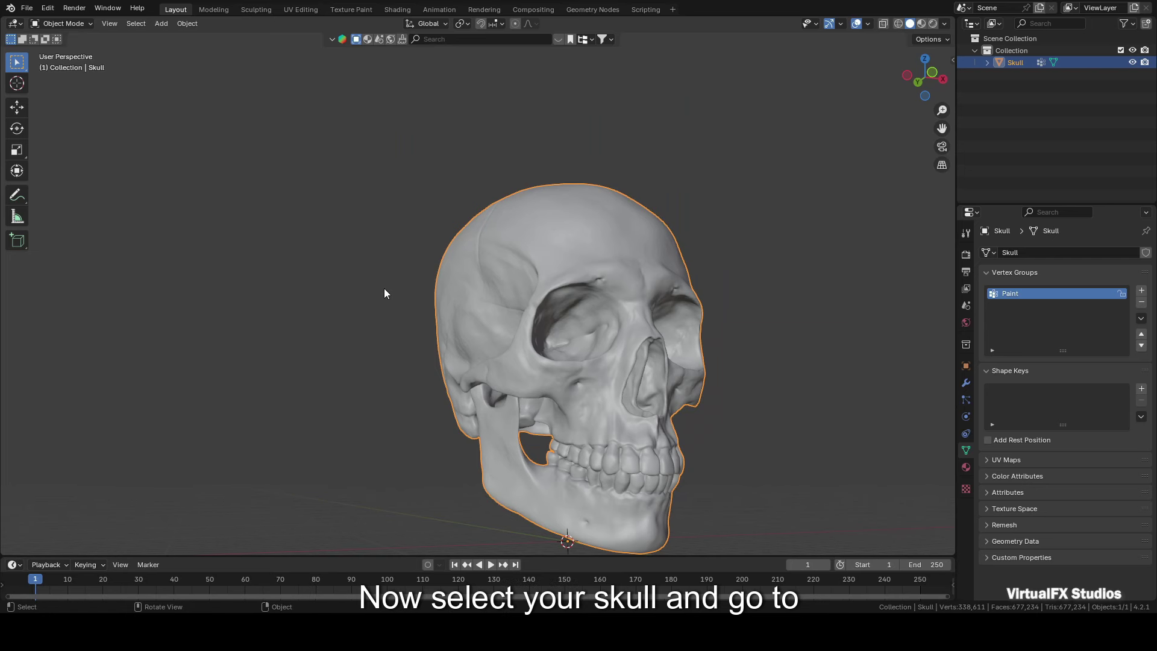
pyautogui.click(966, 384)
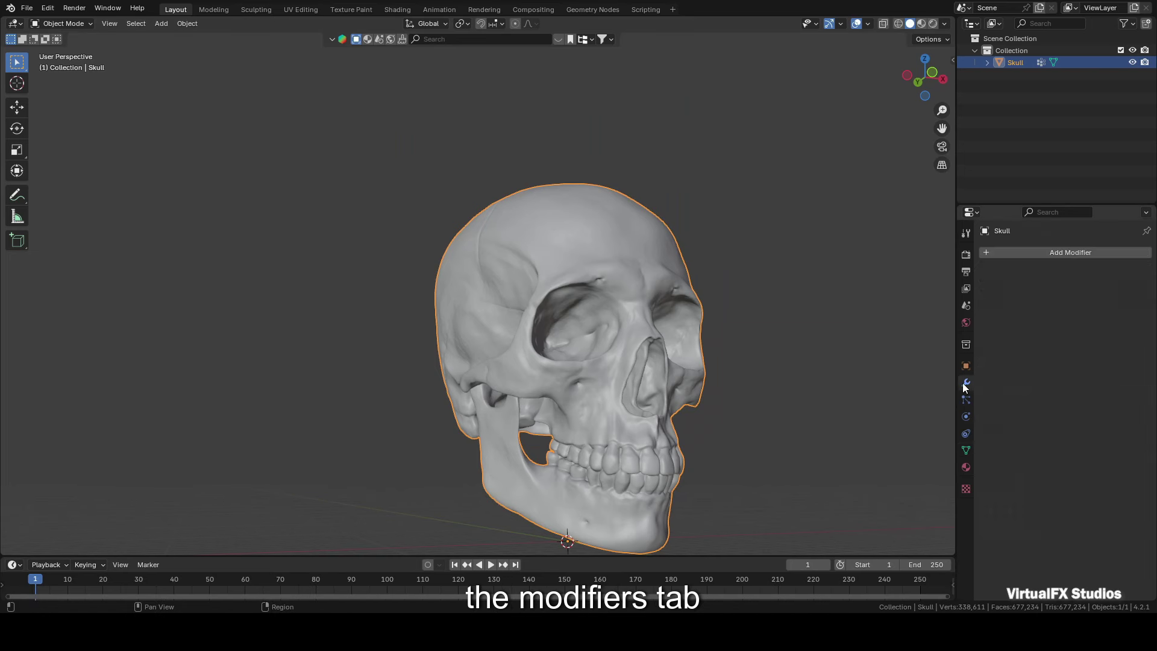
pyautogui.click(1058, 252)
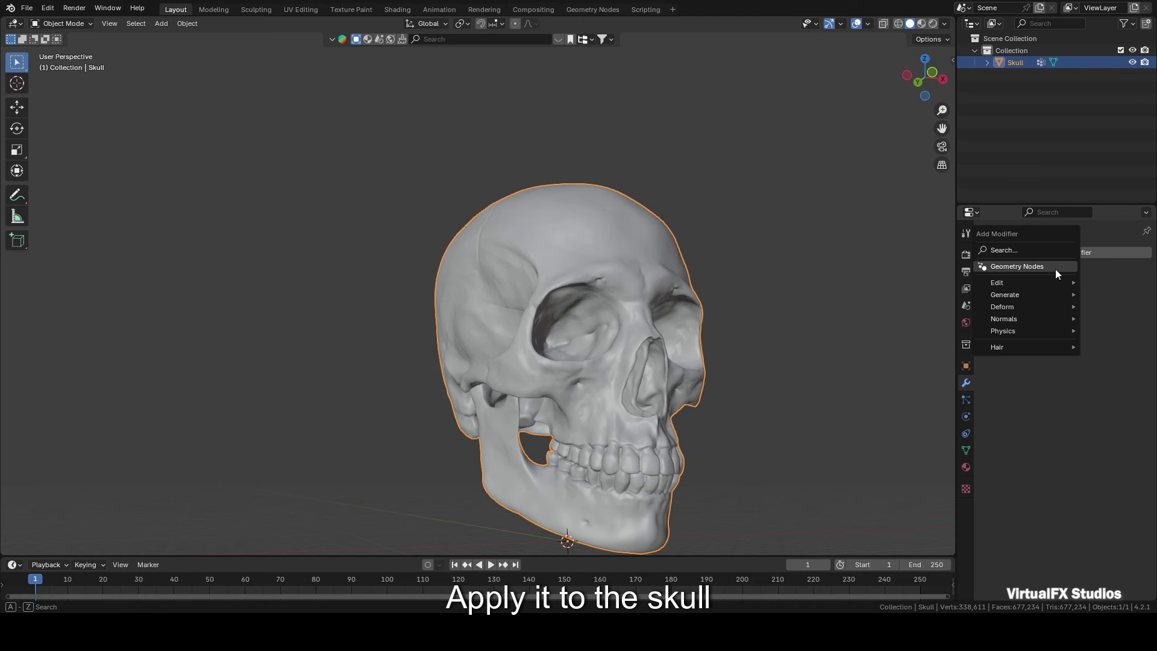
pyautogui.click(1055, 268)
pyautogui.click(993, 291)
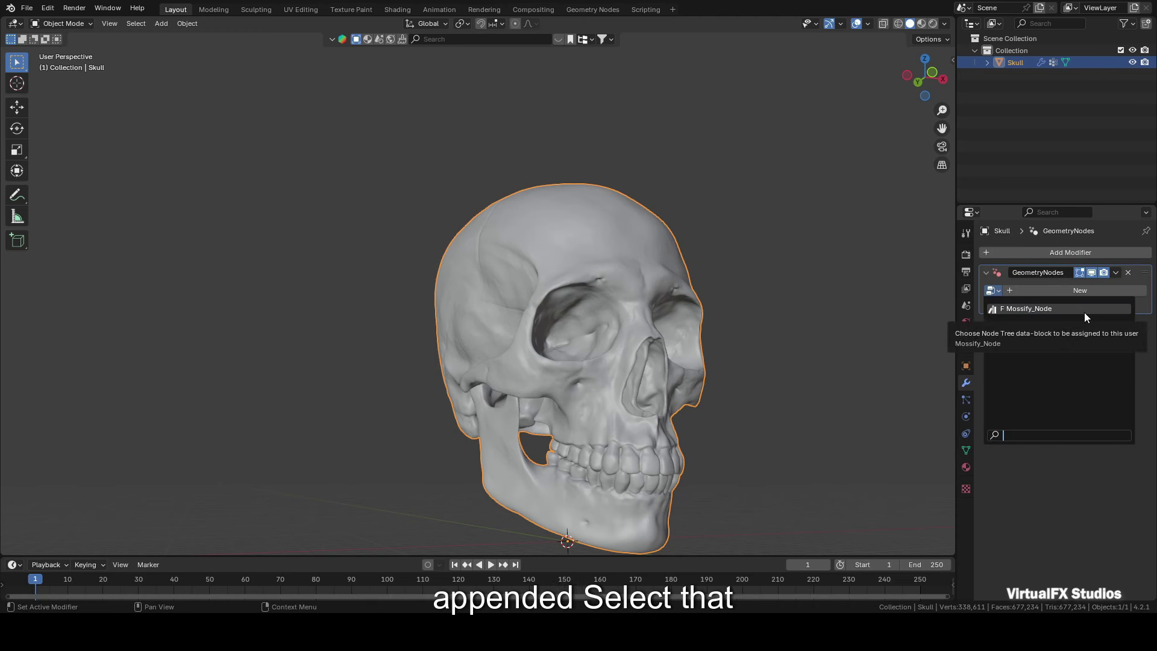
pyautogui.click(1084, 310)
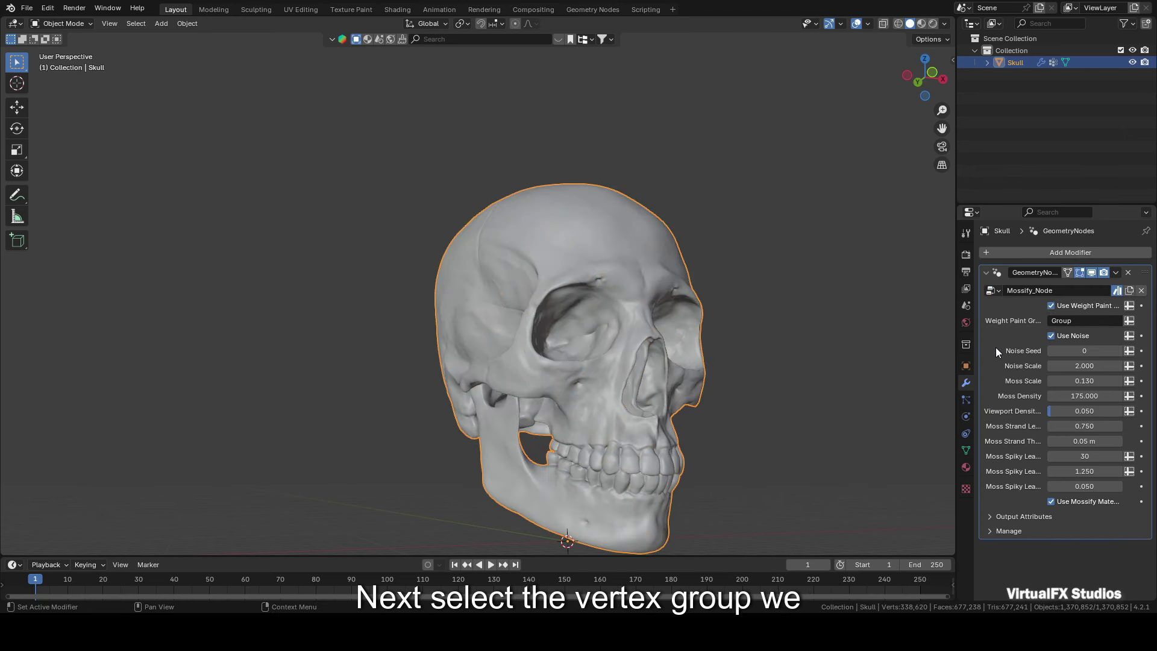
# Set the moss modifier's weight paint group to Paint and disable Use Mossify Material.
pyautogui.click(1079, 320)
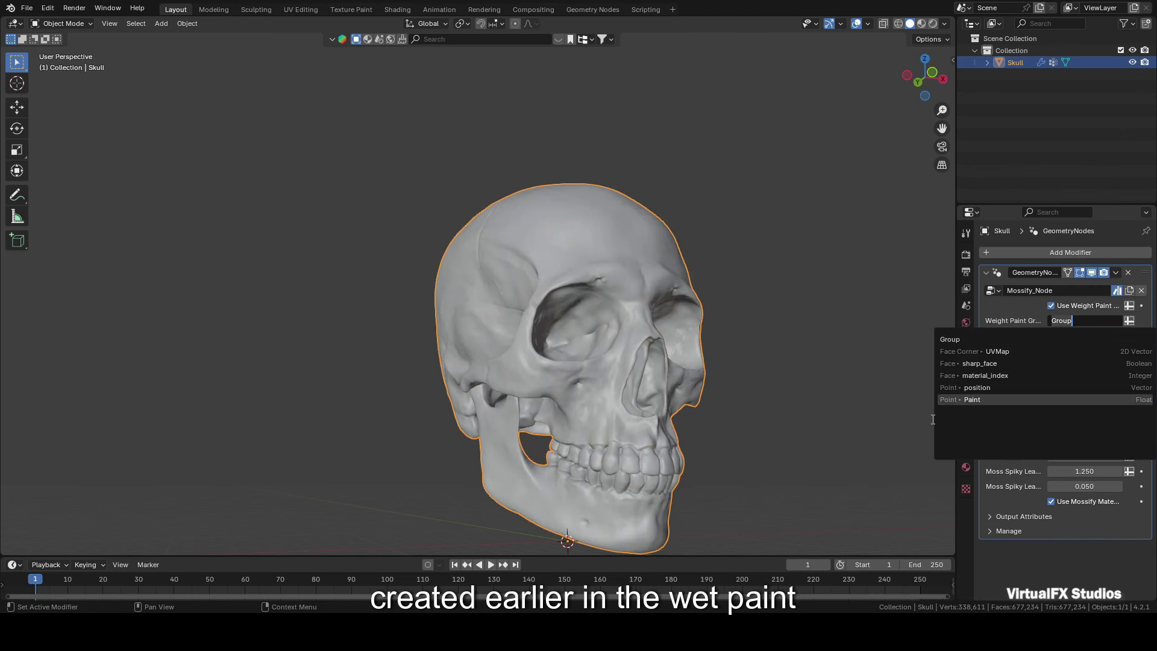
pyautogui.click(994, 399)
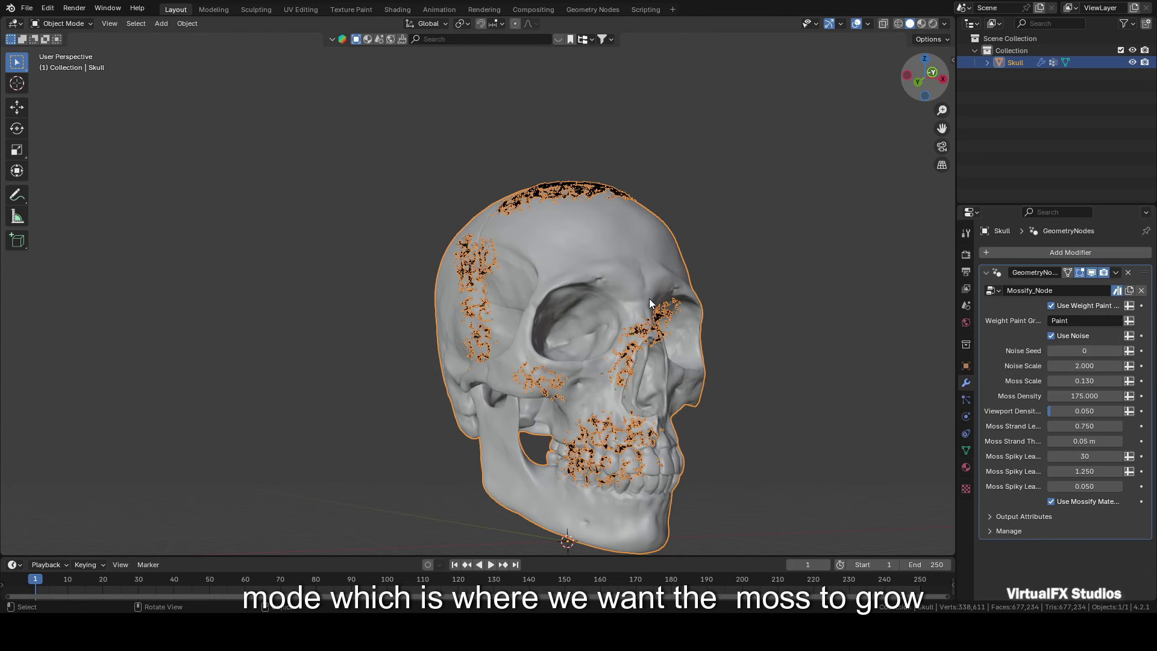
pyautogui.click(1051, 501)
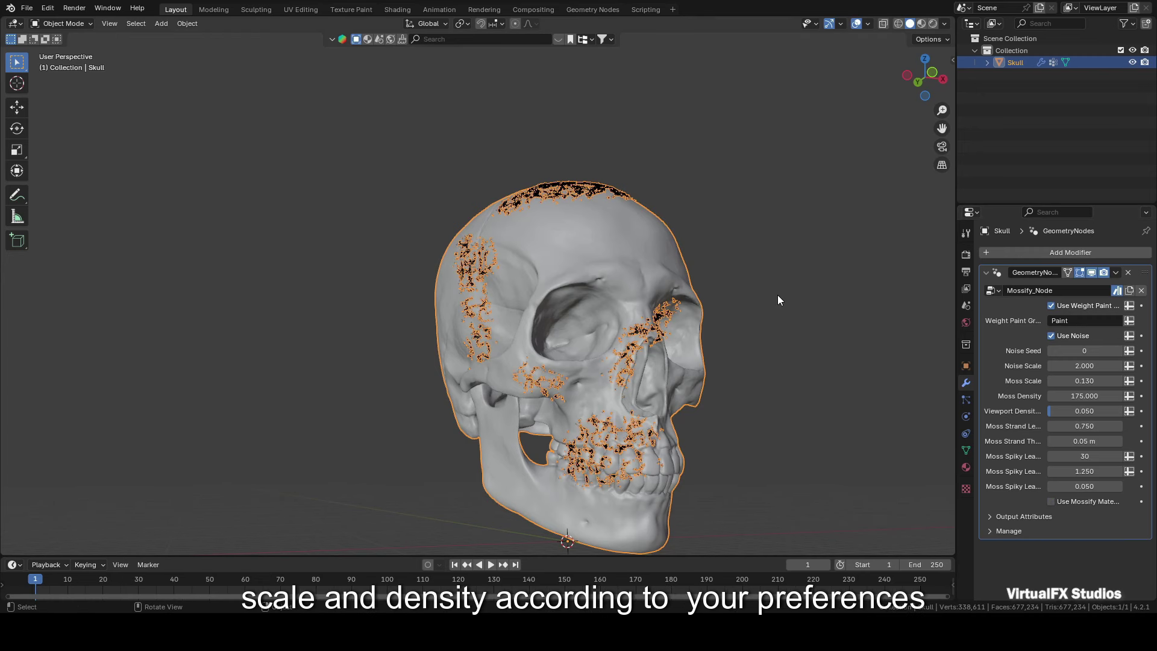
pyautogui.scroll(2, 777, 294)
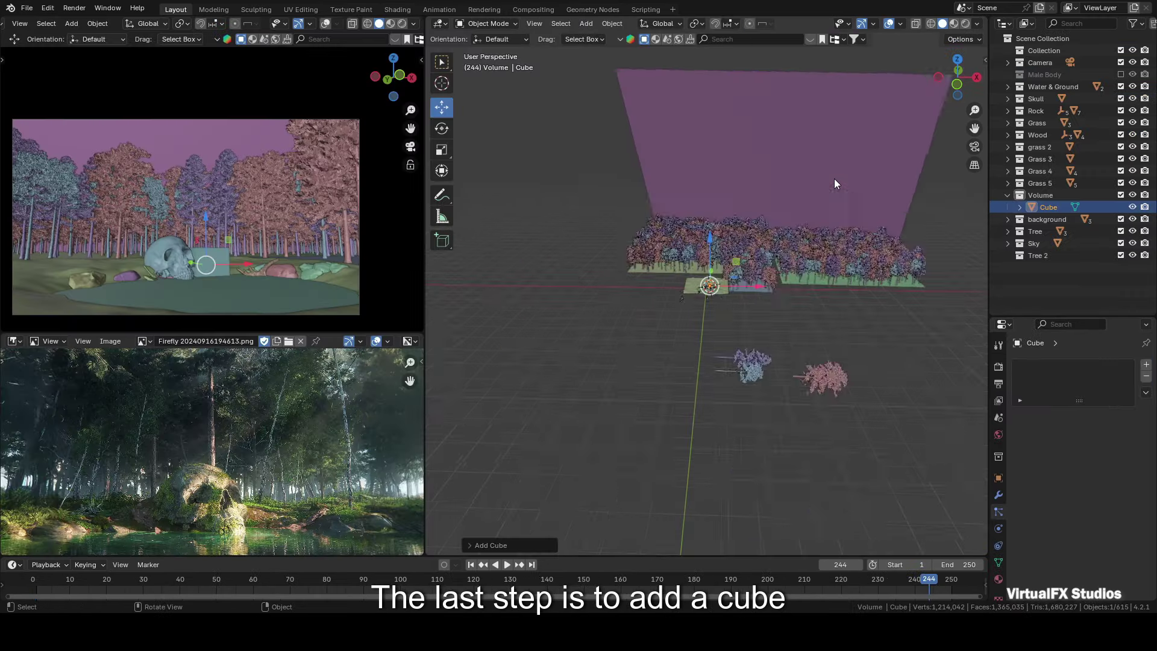
# Scale up and position the cube in the Volume collection so it encloses the entire scene.
pyautogui.scroll(-3, 834, 178)
pyautogui.press('s')
pyautogui.moveTo(957, 76); pyautogui.dragTo(915, 76)
pyautogui.press('s')
pyautogui.click(473, 270)
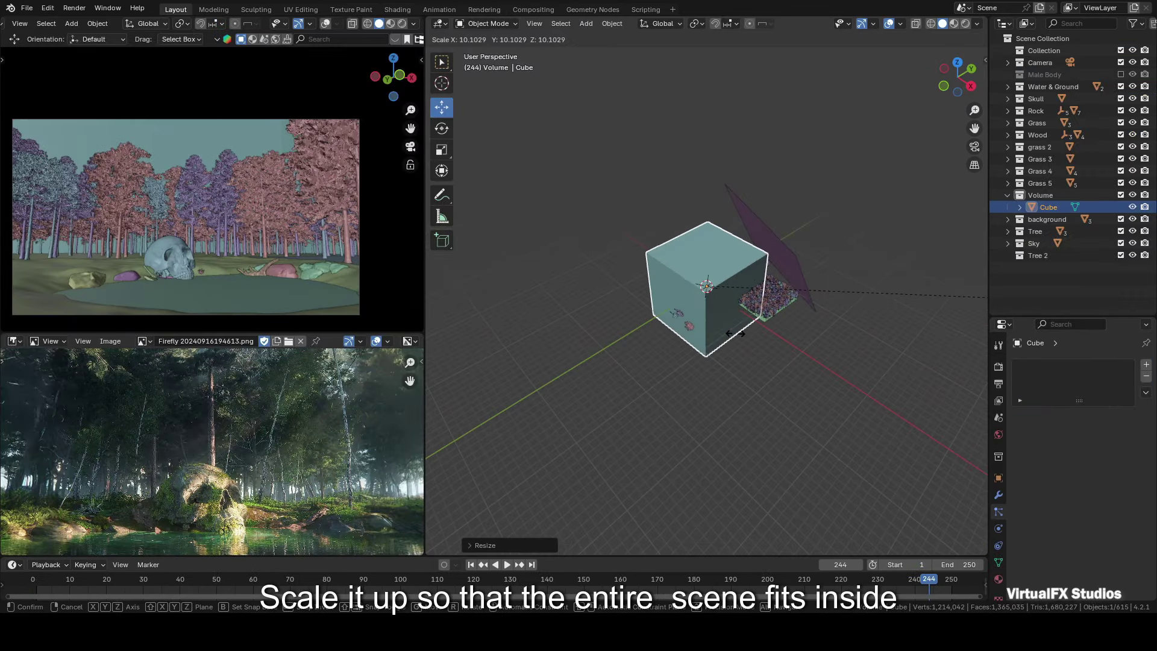
pyautogui.moveTo(745, 273); pyautogui.dragTo(786, 258)
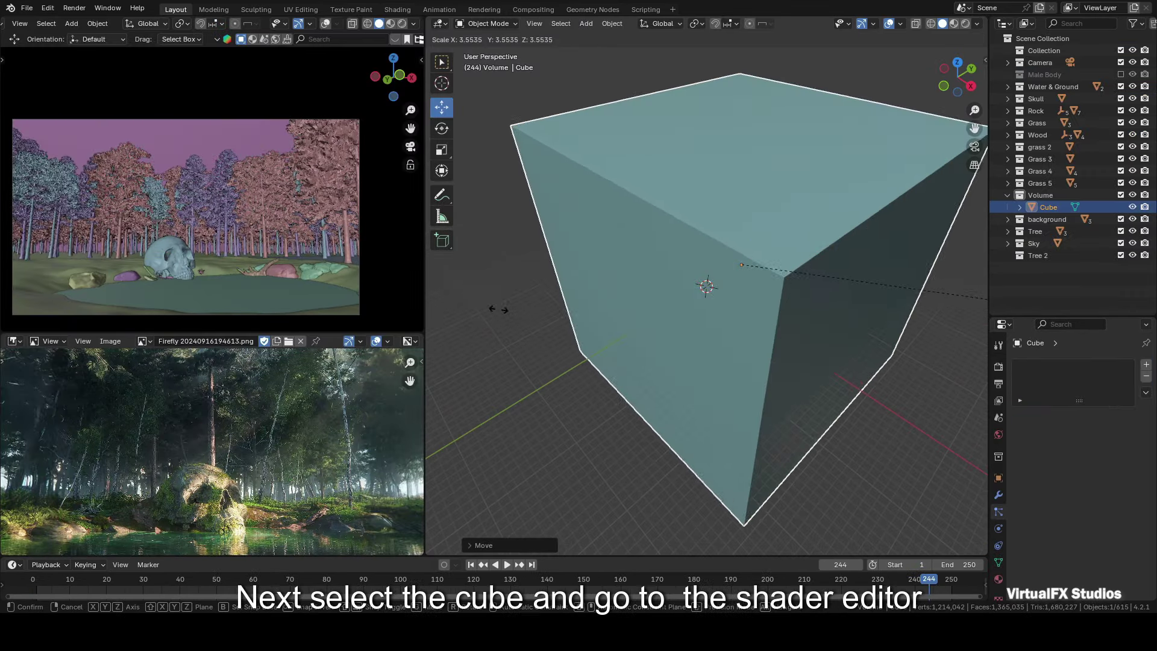
pyautogui.scroll(5, 670, 309)
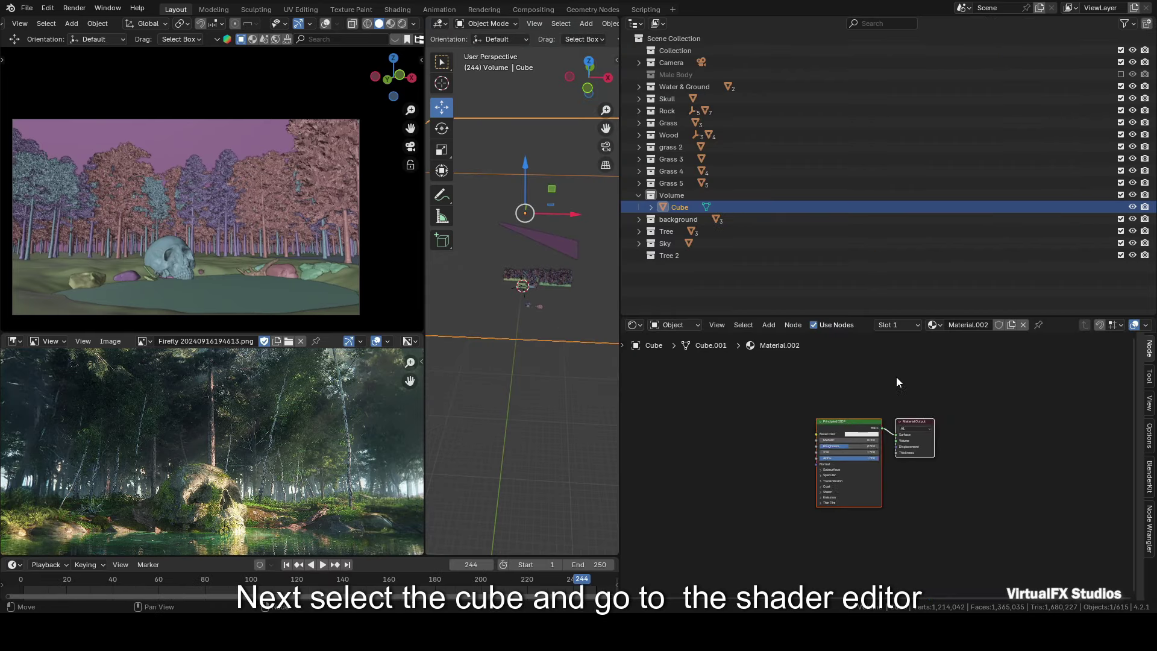
pyautogui.scroll(3, 895, 378)
# Replace the cube's Principled BSDF with a Volume Scatter node connected to the Material Output's Volume input.
pyautogui.click(768, 392)
pyautogui.press('Delete')
pyautogui.hotkey('shift', 'a')
pyautogui.write('volume s')
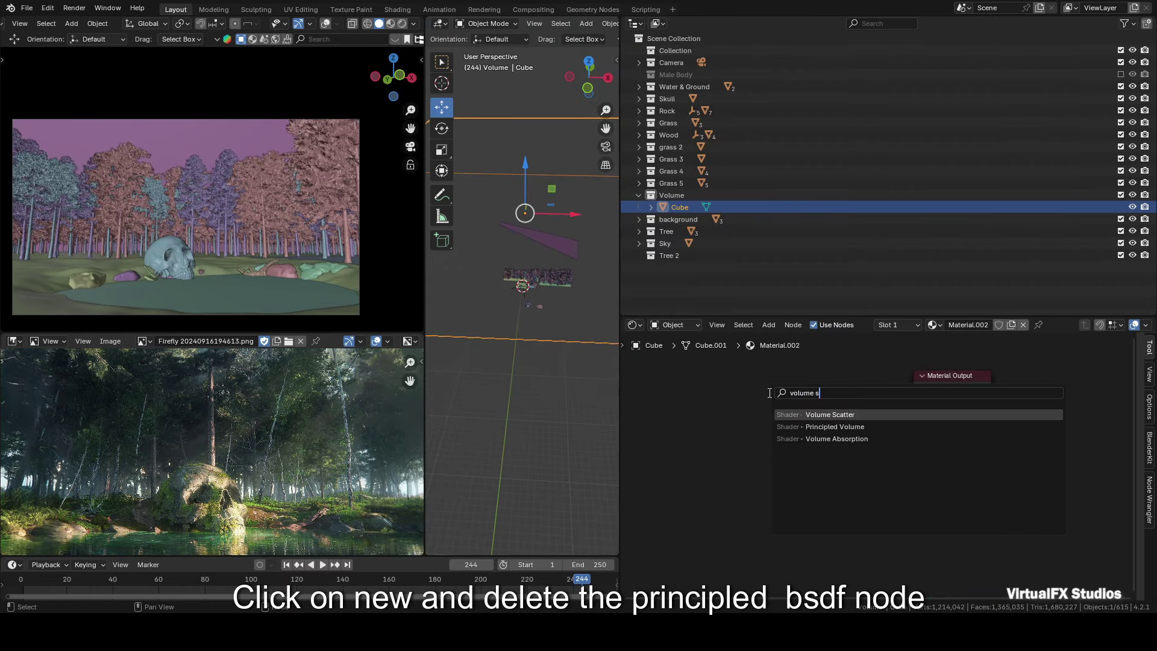
pyautogui.press('Return')
pyautogui.click(768, 393)
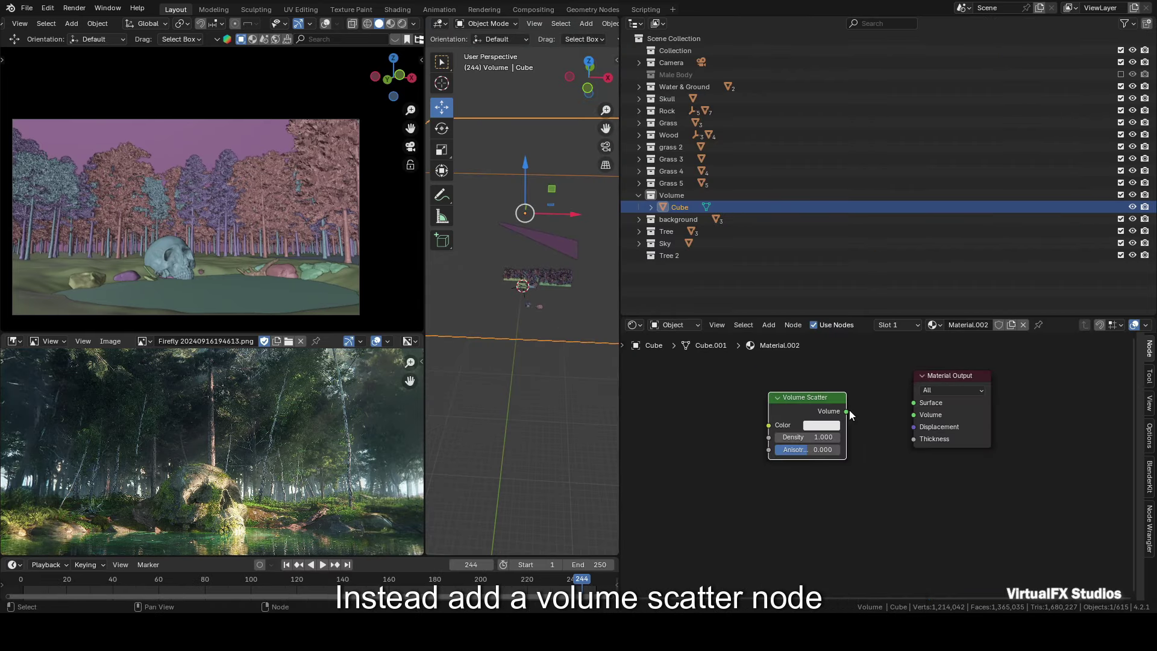
pyautogui.moveTo(846, 411); pyautogui.dragTo(914, 415)
# Set the Volume Scatter density to 0.005 and anisotropy to 0.83.
pyautogui.click(812, 436)
pyautogui.write('0.')
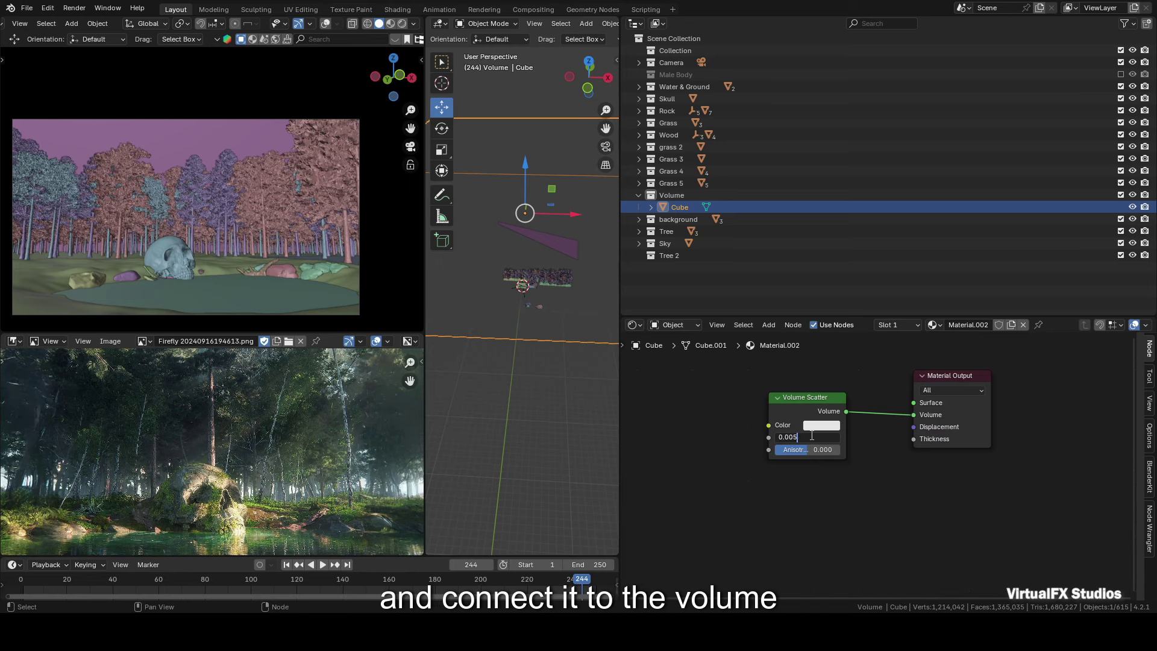
pyautogui.write('005')
pyautogui.press('Return')
pyautogui.click(821, 448)
pyautogui.write('0.83')
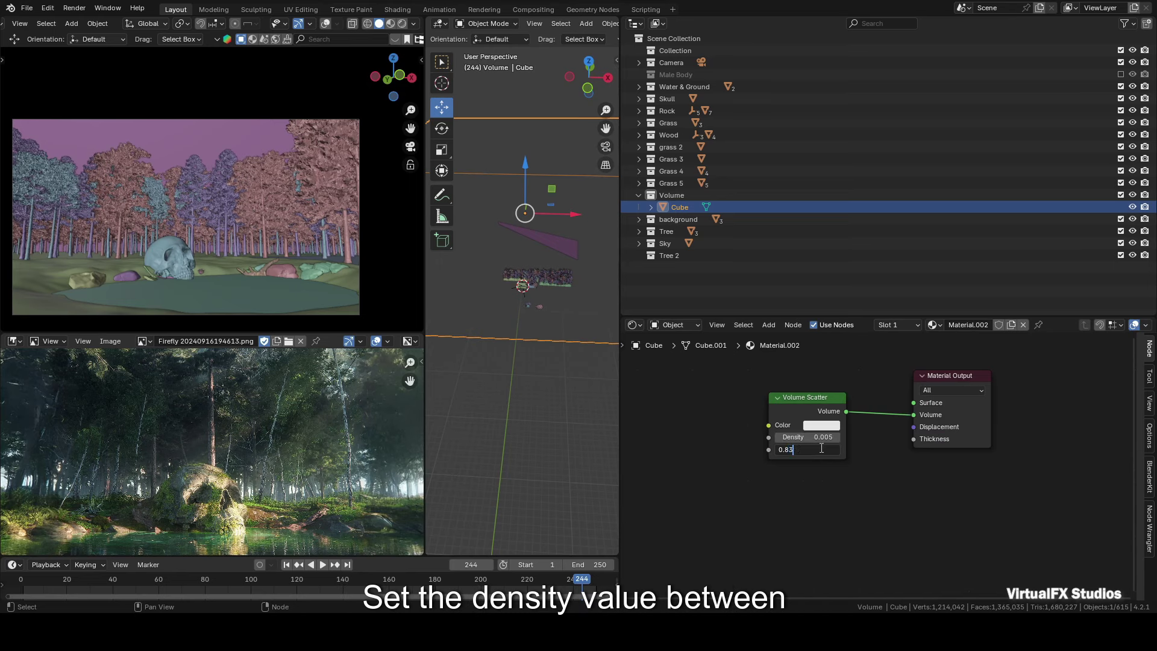
pyautogui.press('Return')
# Enlarge the 3D view, deselect the fog cube and check how it surrounds the forest and sky plane.
pyautogui.moveTo(620, 283); pyautogui.dragTo(876, 282)
pyautogui.scroll(6, 775, 280)
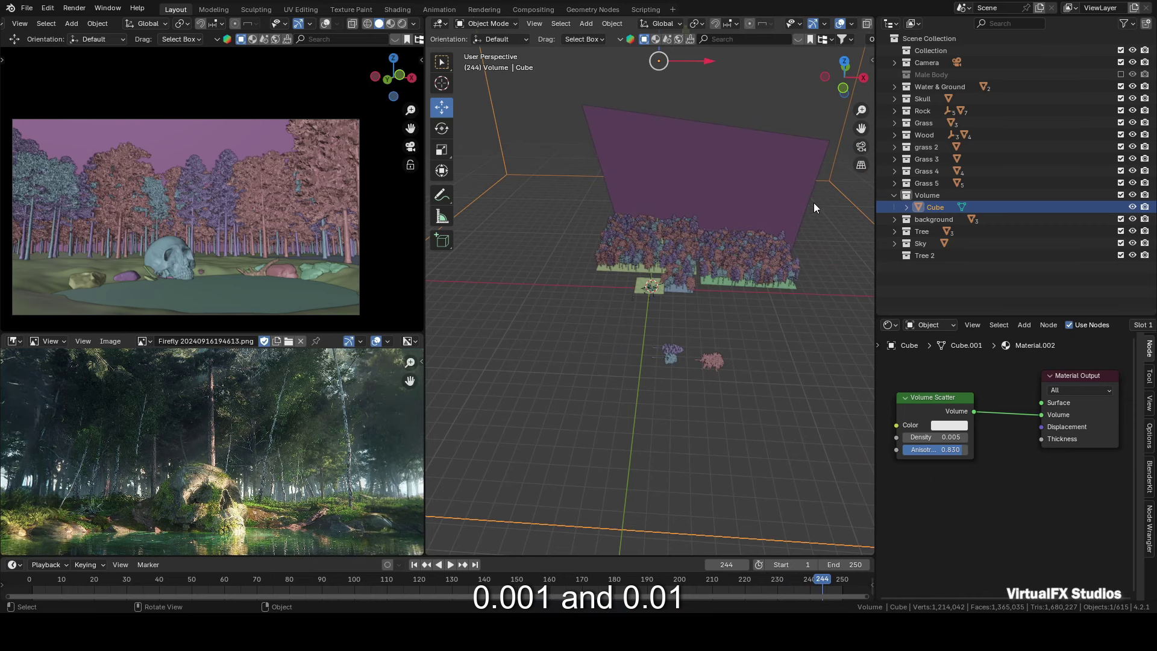
pyautogui.press('KP_Decimal')
pyautogui.moveTo(840, 98); pyautogui.dragTo(869, 36)
pyautogui.click(641, 429)
pyautogui.scroll(4, 795, 247)
pyautogui.scroll(3, 860, 126)
pyautogui.moveTo(861, 128); pyautogui.dragTo(861, 146)
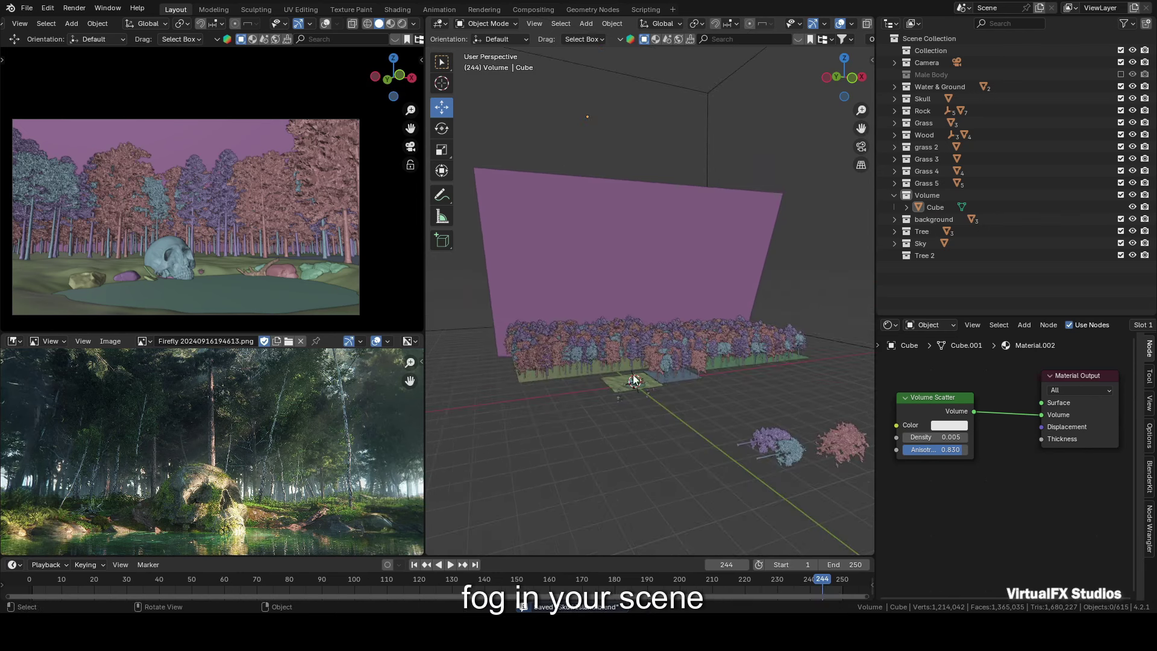